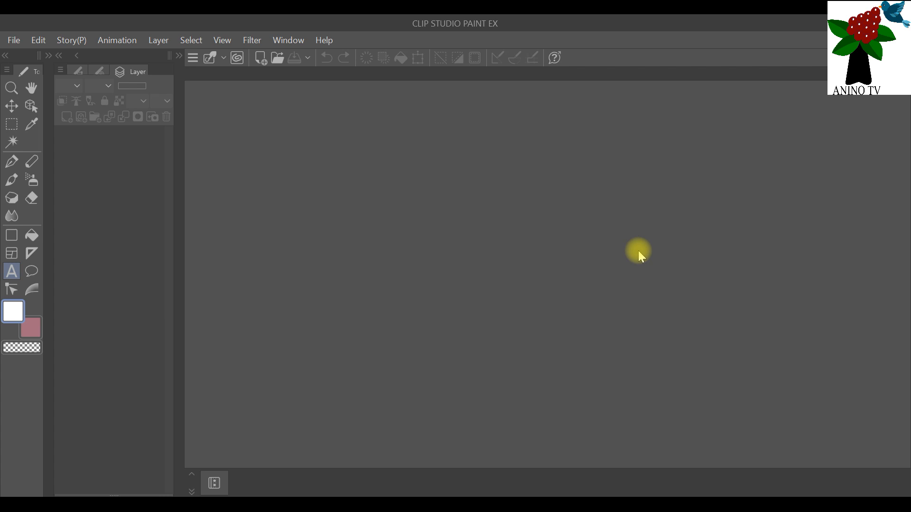
# - Start a new illustration document and name the file "Typography Eclipse Greeting Card"
pyautogui.click(14, 40)
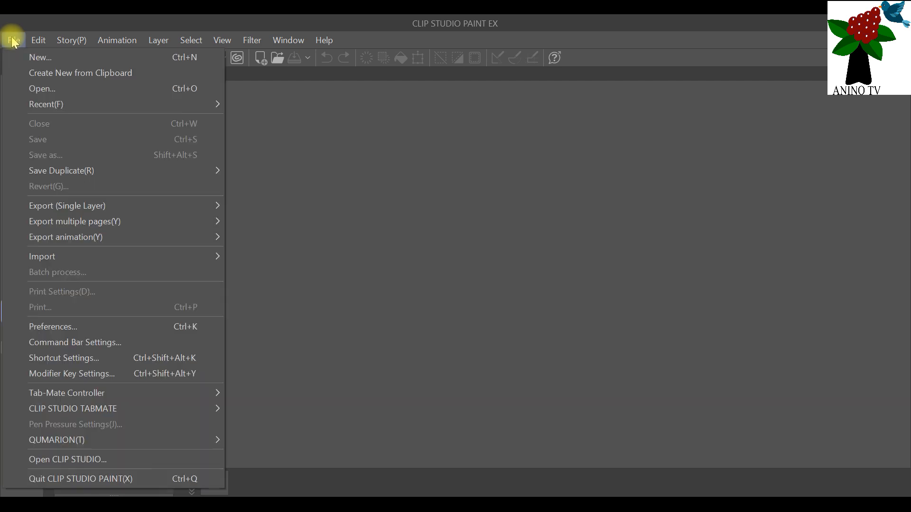
pyautogui.click(27, 57)
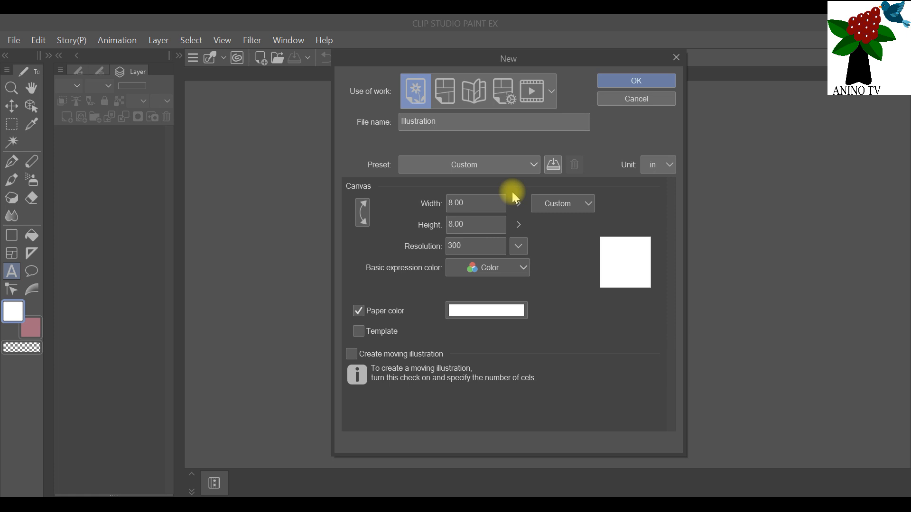
pyautogui.click(407, 121)
pyautogui.doubleClick(409, 121)
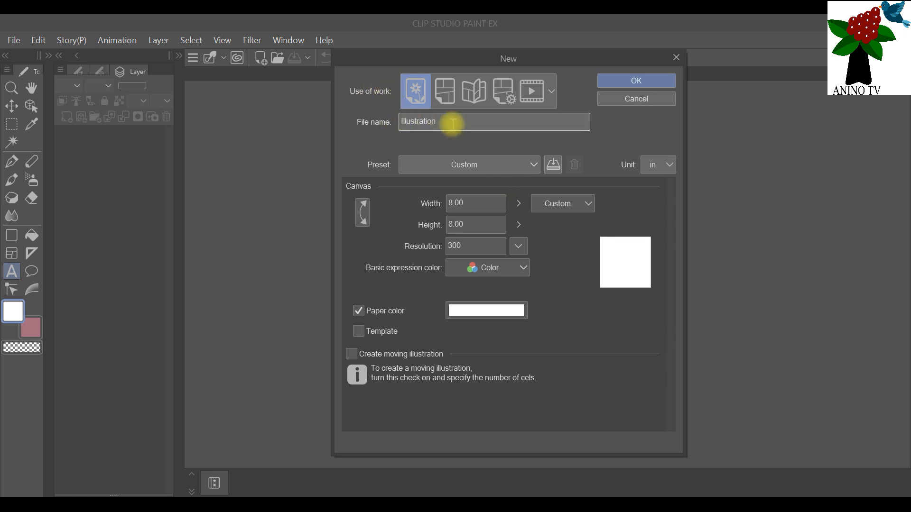
pyautogui.write('T')
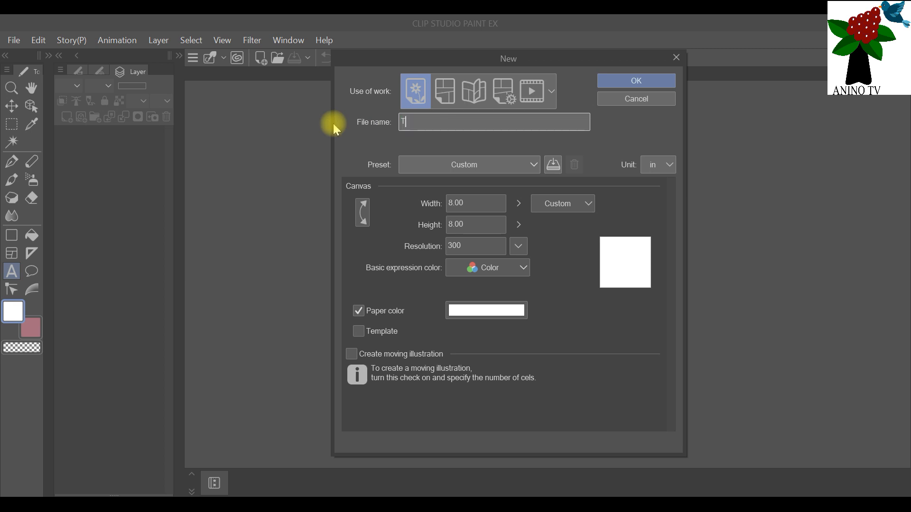
pyautogui.write('ypography Eclipse Greeting Card')
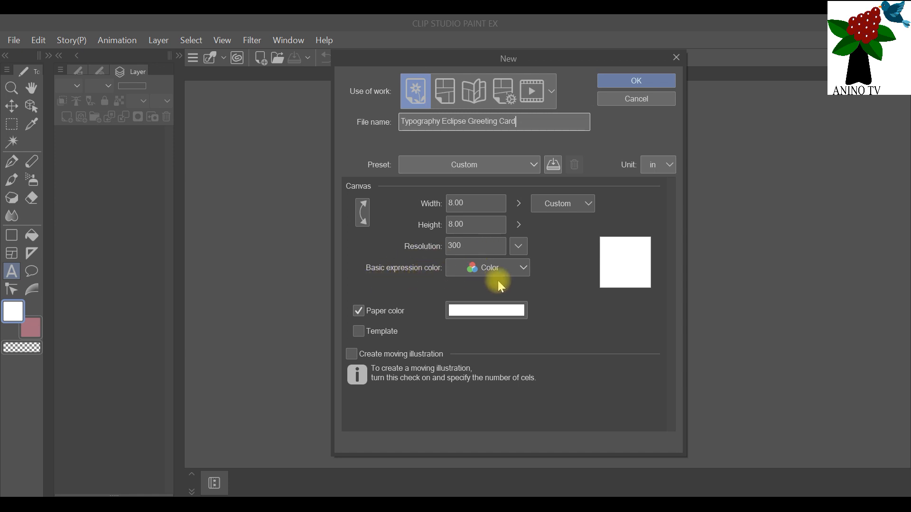
pyautogui.click(523, 268)
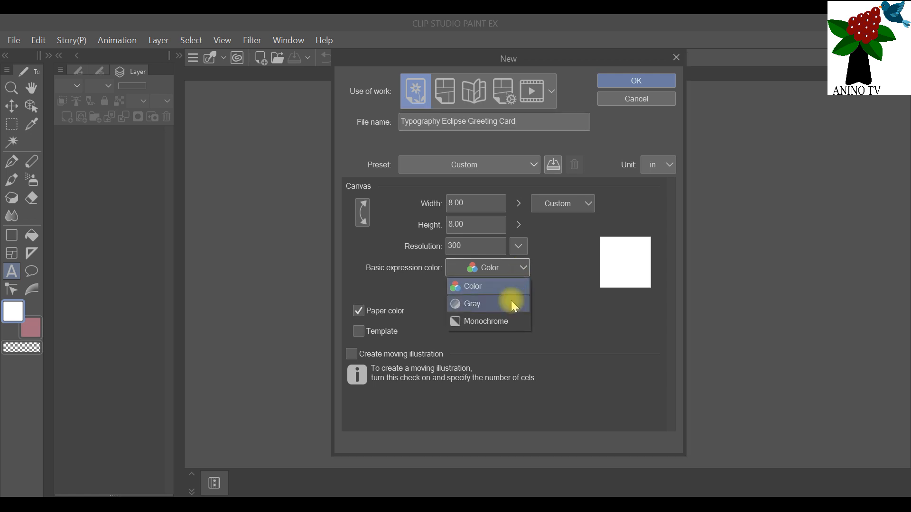
pyautogui.click(523, 269)
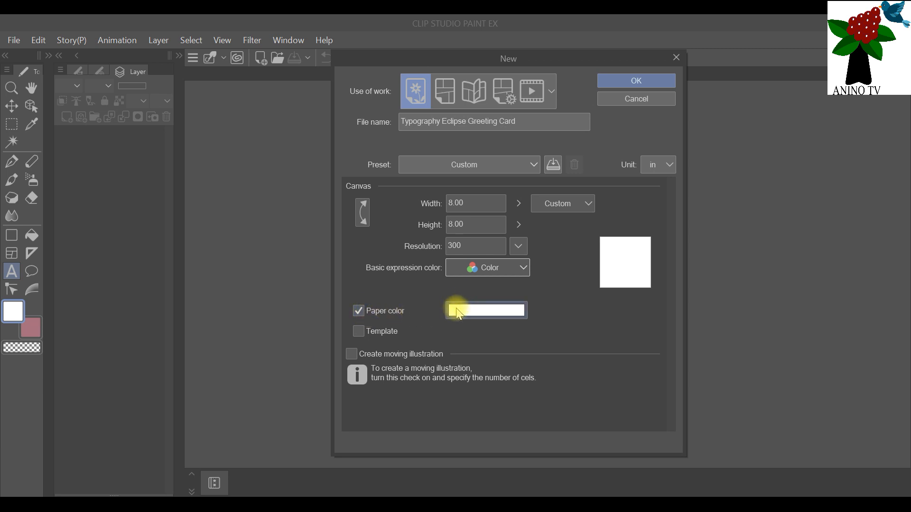
pyautogui.click(467, 316)
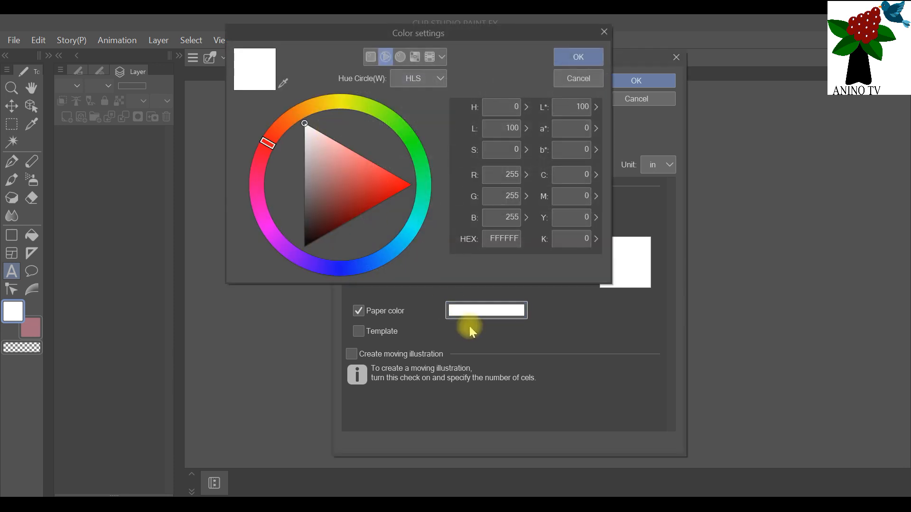
pyautogui.click(338, 155)
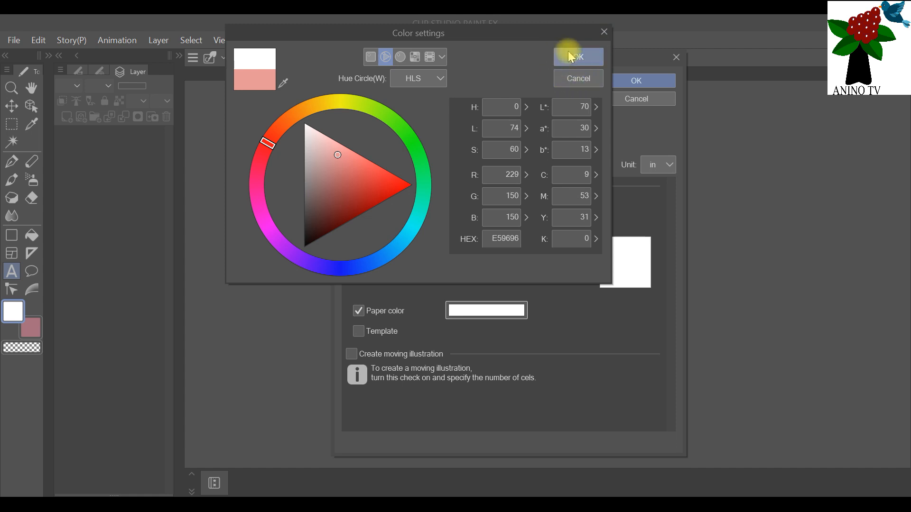
pyautogui.click(604, 30)
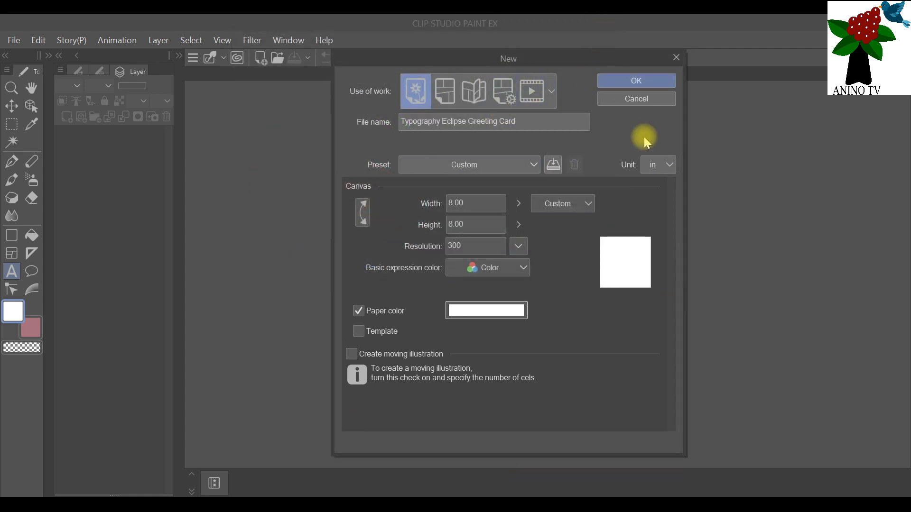
# - Create the 8 × 8 in, 300 dpi canvas and open the recent image "Splash that dye- Earthly.jpg"
pyautogui.click(640, 80)
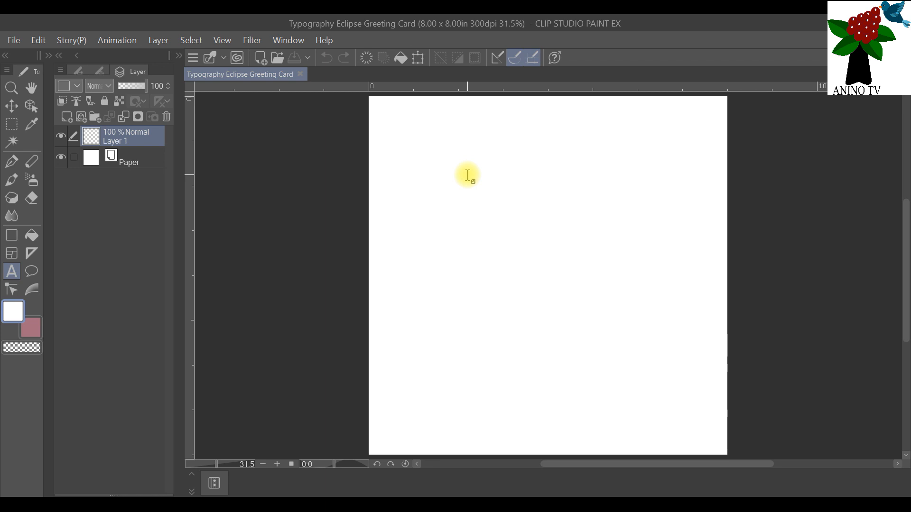
pyautogui.click(12, 46)
pyautogui.moveTo(81, 105)
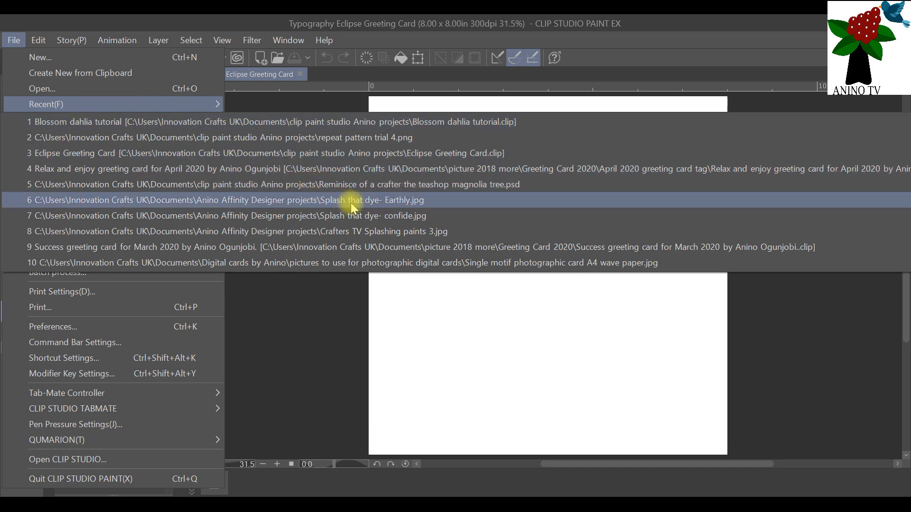
pyautogui.press('Escape')
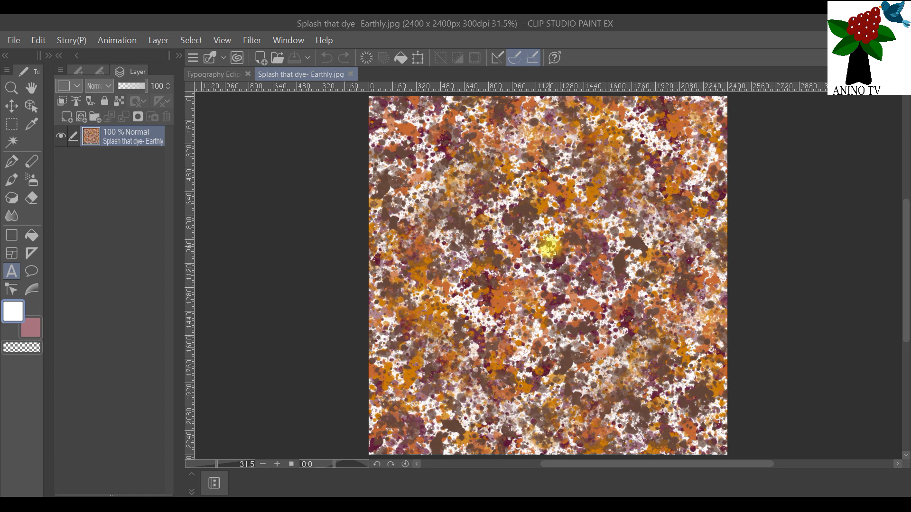
# - Copy the splash image into the Typography Eclipse Greeting Card document as a new layer and close the source image
pyautogui.click(215, 76)
pyautogui.click(330, 75)
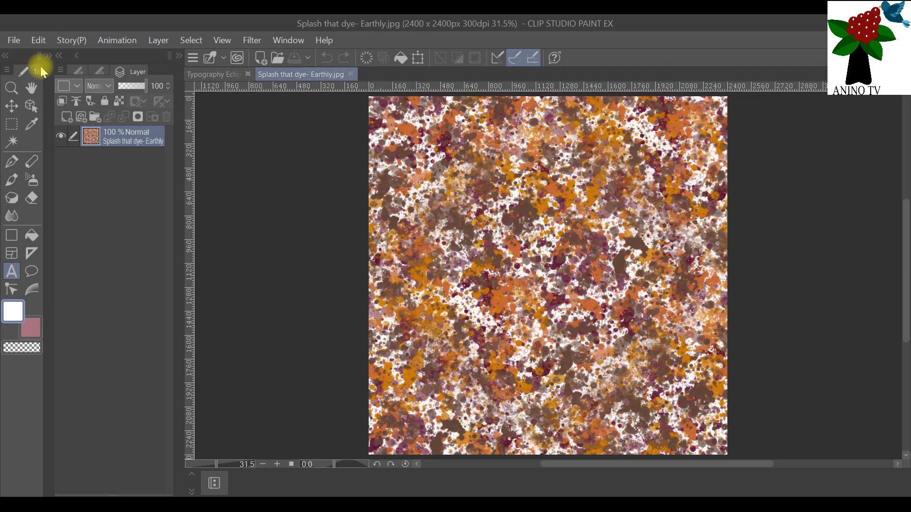
pyautogui.click(38, 41)
pyautogui.click(71, 108)
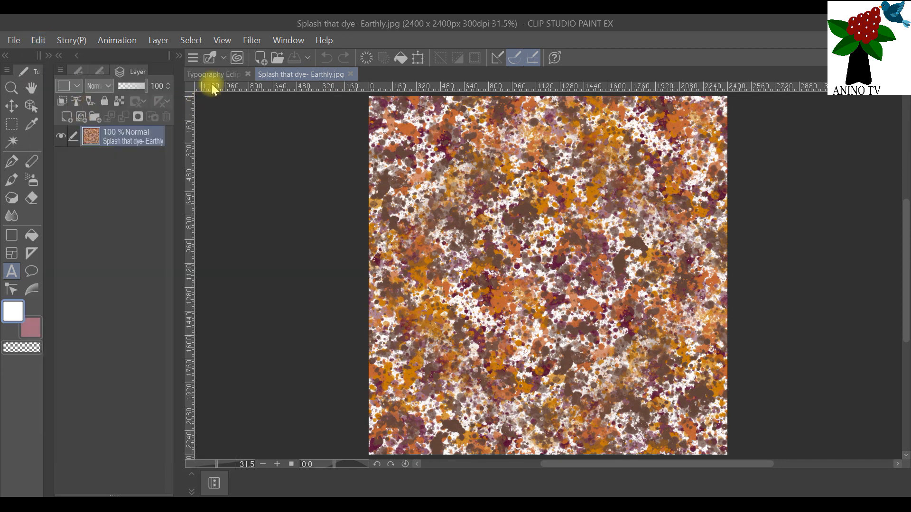
pyautogui.click(214, 76)
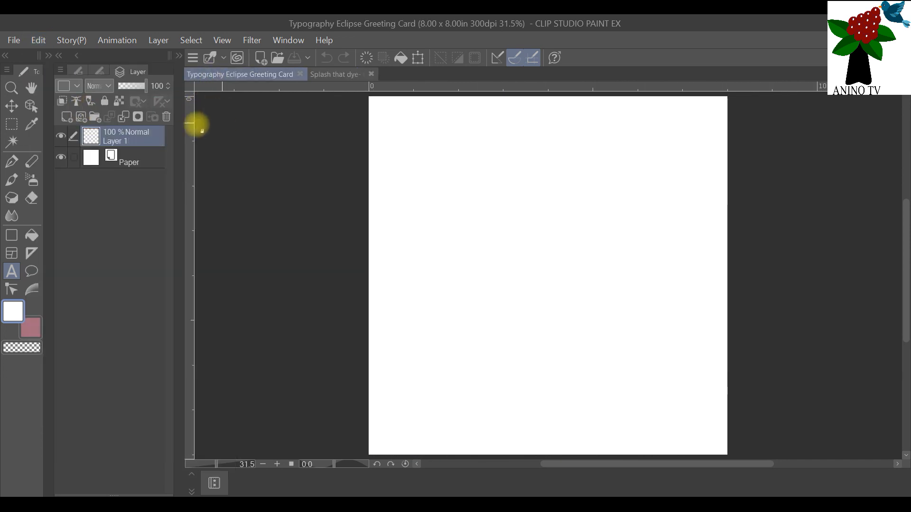
pyautogui.click(38, 40)
pyautogui.click(72, 124)
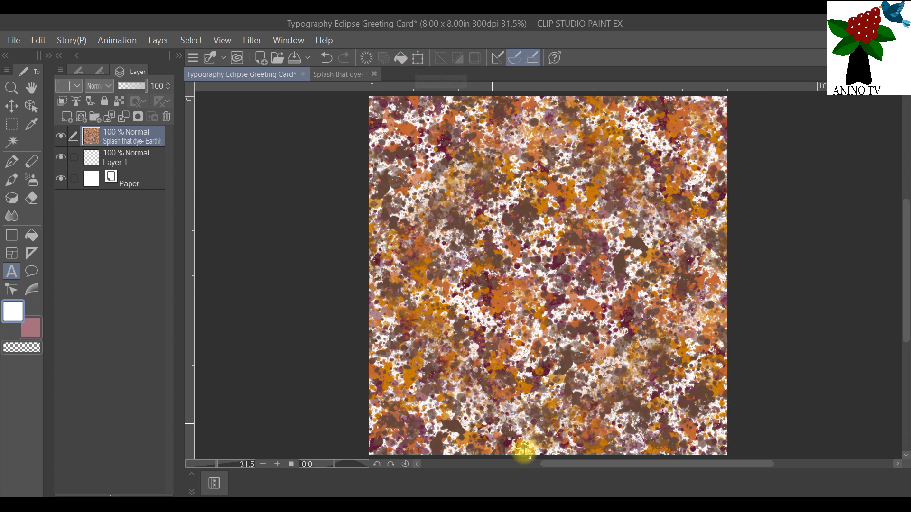
pyautogui.click(376, 74)
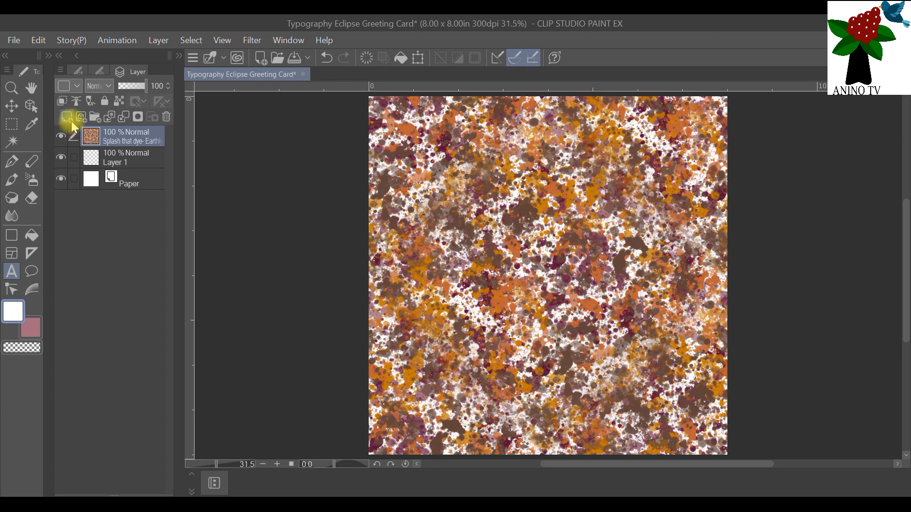
# - Begin a text object left of the canvas centre, on top of the splash pattern
pyautogui.click(9, 271)
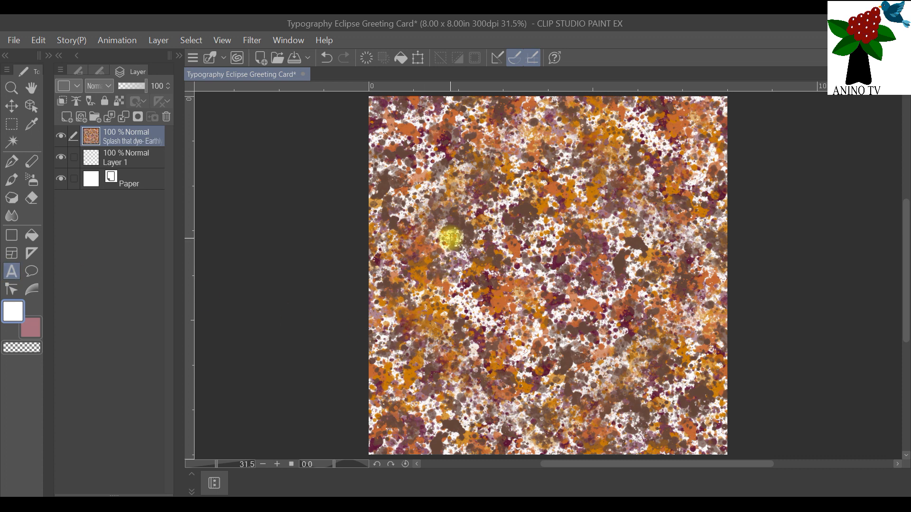
pyautogui.click(451, 239)
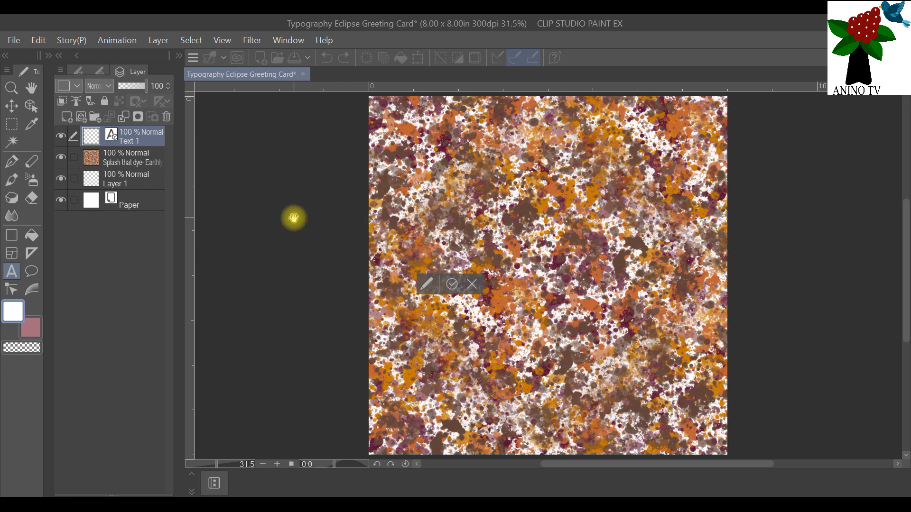
pyautogui.write('BEST')
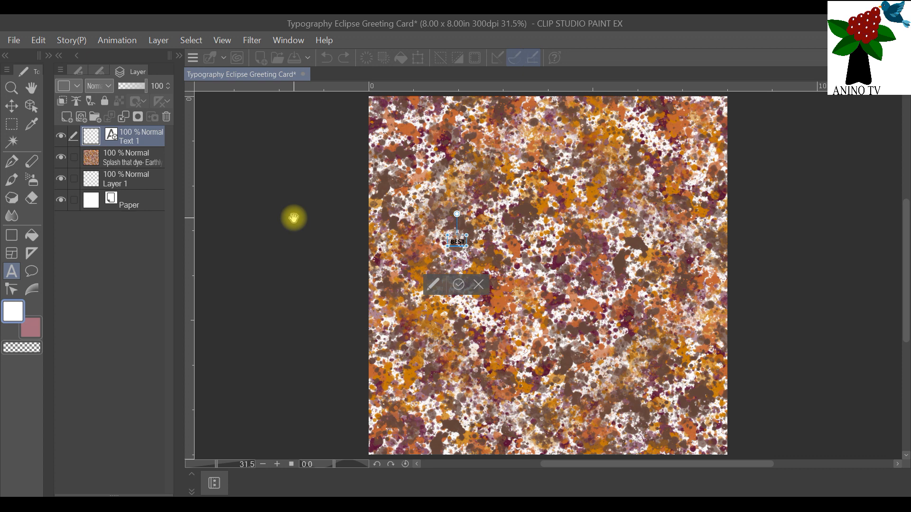
pyautogui.write(' WI')
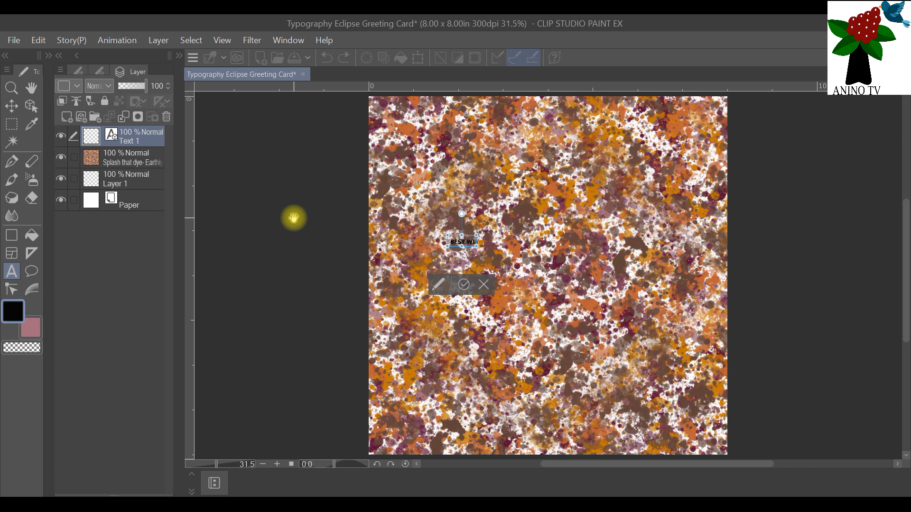
pyautogui.write('SHES')
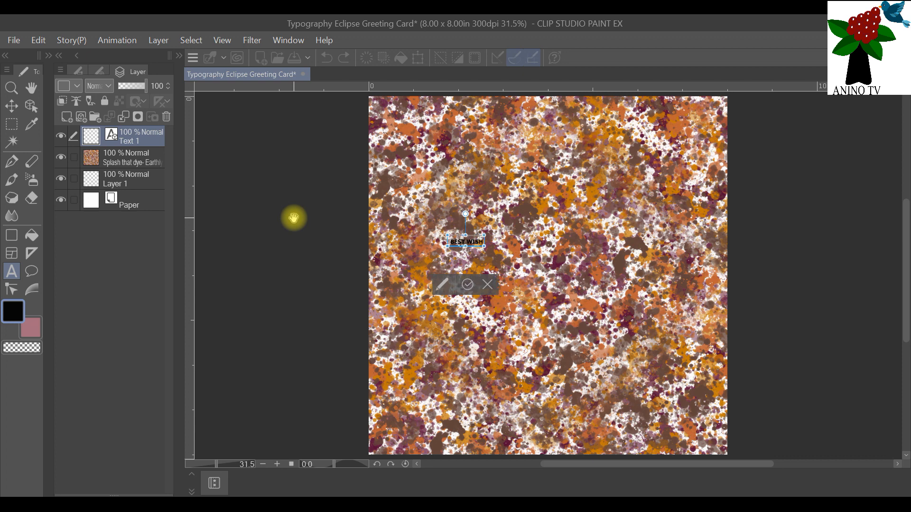
pyautogui.press('BackSpace')
pyautogui.press('BackSpace')
pyautogui.press('BackSpace')
pyautogui.press('BackSpace')
pyautogui.press('BackSpace')
pyautogui.press('BackSpace')
pyautogui.press('BackSpace')
pyautogui.press('BackSpace')
pyautogui.press('BackSpace')
pyautogui.press('BackSpace')
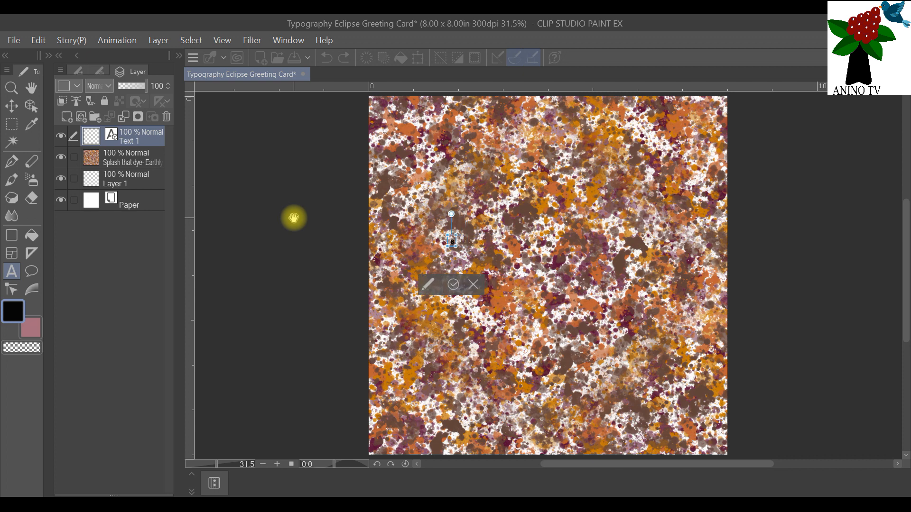
pyautogui.press('BackSpace')
# - Enter the greeting "YOU ARE SPECIAL" in the text object, with one word on each of three lines
pyautogui.write('YOU')
pyautogui.press('BackSpace')
pyautogui.press('BackSpace')
pyautogui.press('BackSpace')
pyautogui.press('BackSpace')
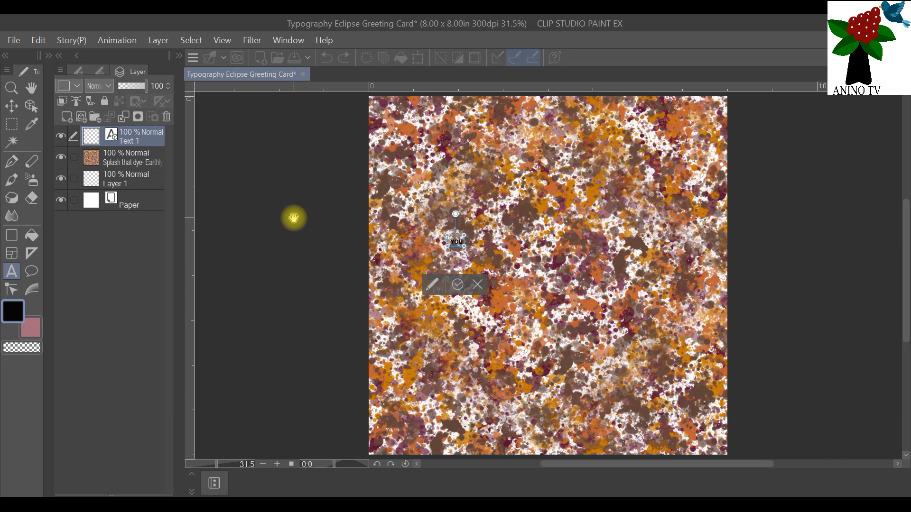
pyautogui.press('Return')
pyautogui.write('AR')
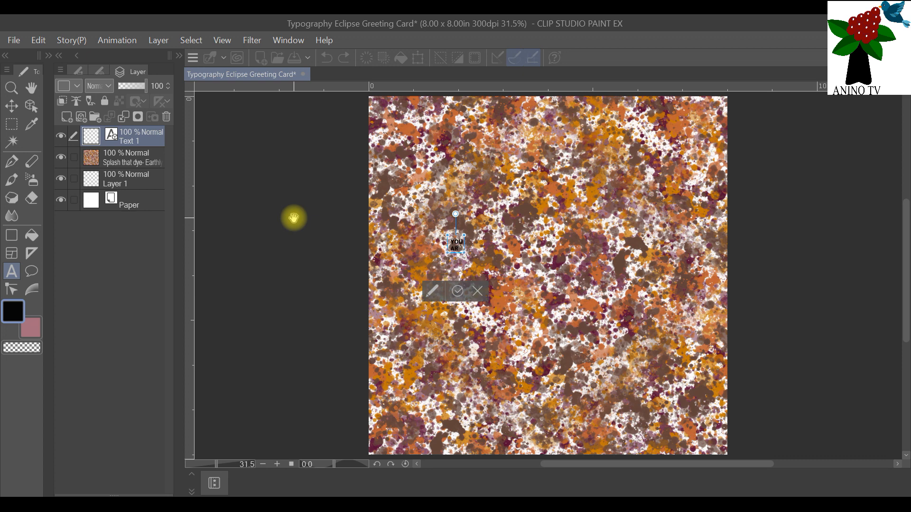
pyautogui.write('E')
pyautogui.press('Return')
pyautogui.write('SP')
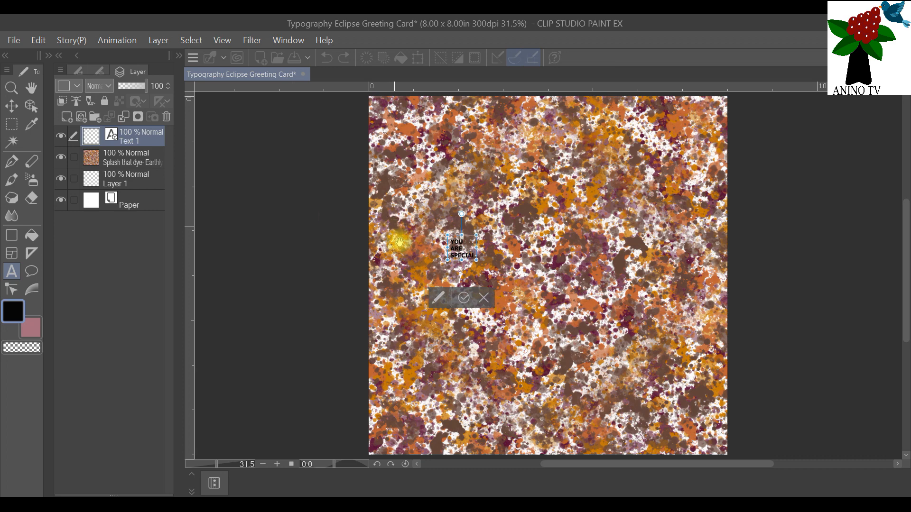
# - Indent the lines "YOU" and "ARE" so that they sit centred above "SPECIAL"
pyautogui.scroll(10, 413, 249)
pyautogui.scroll(5, 503, 262)
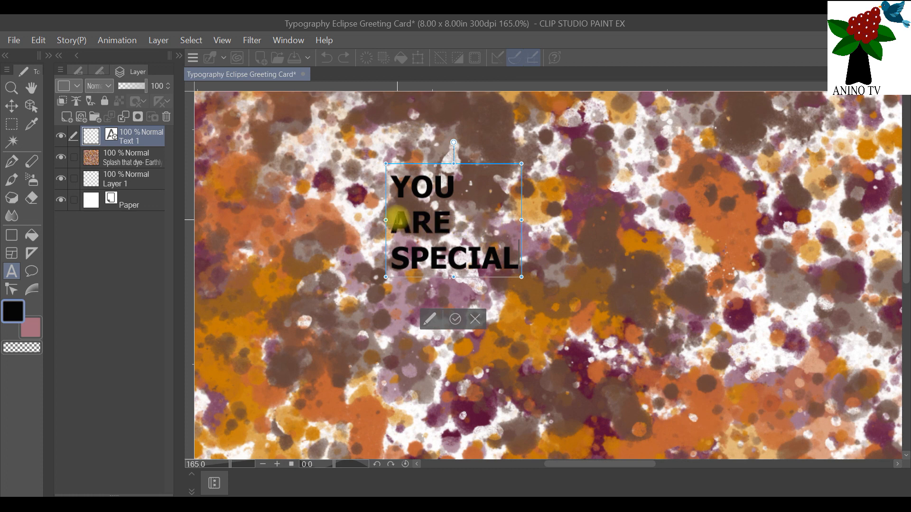
pyautogui.click(392, 189)
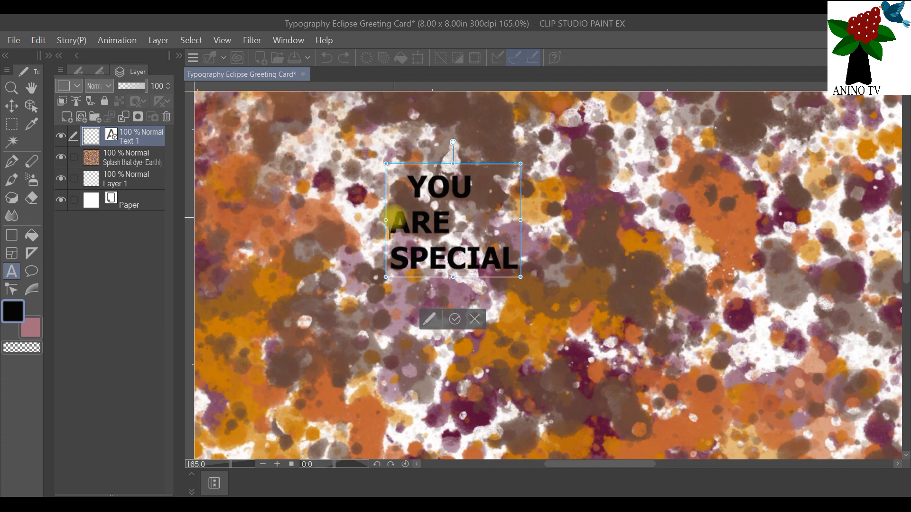
pyautogui.click(392, 221)
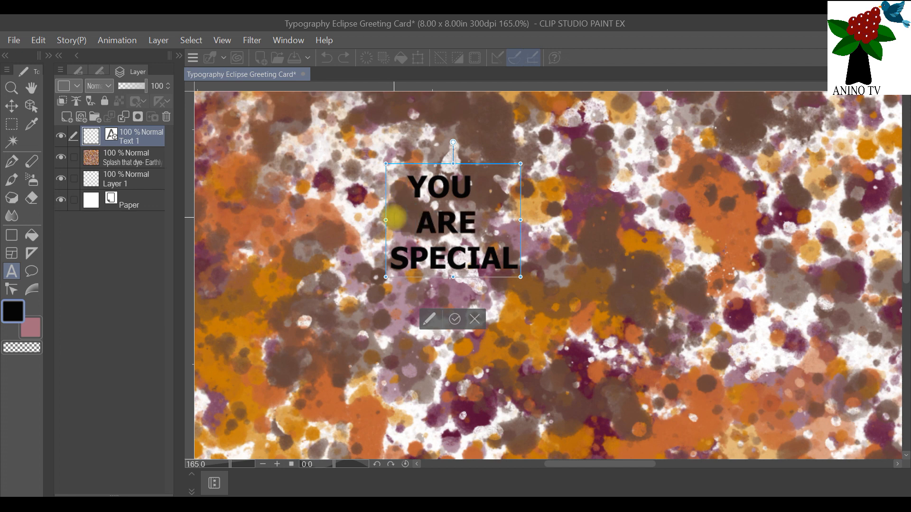
pyautogui.click(406, 177)
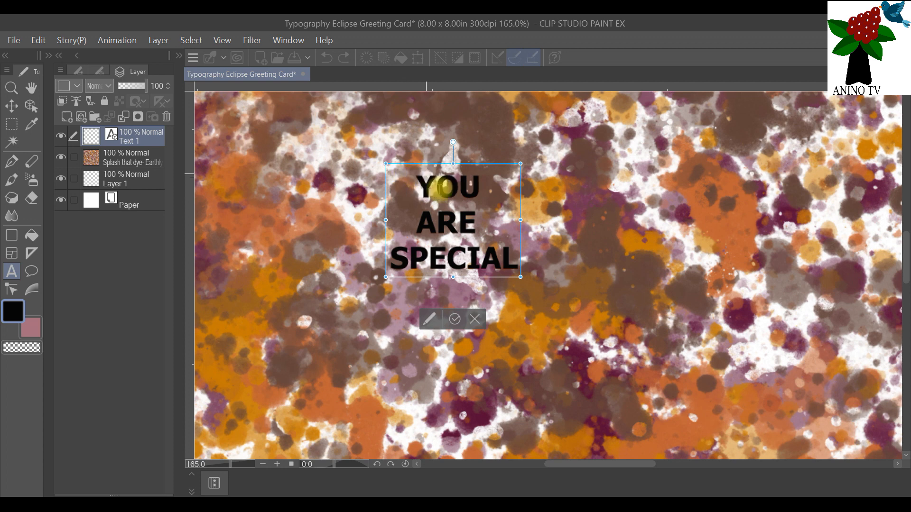
# - Select all three lines of the greeting and set the text colour to black (HEX 000000) in the detailed text settings
pyautogui.moveTo(520, 259); pyautogui.dragTo(375, 193)
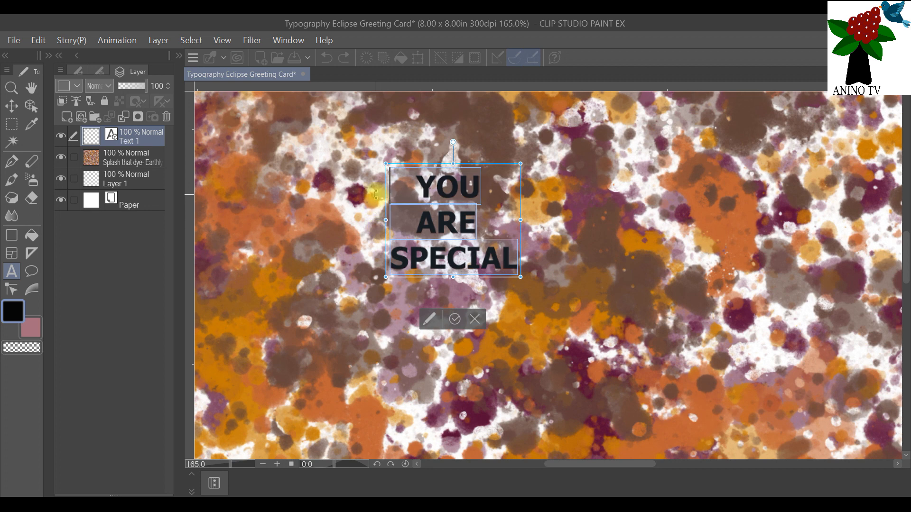
pyautogui.click(429, 320)
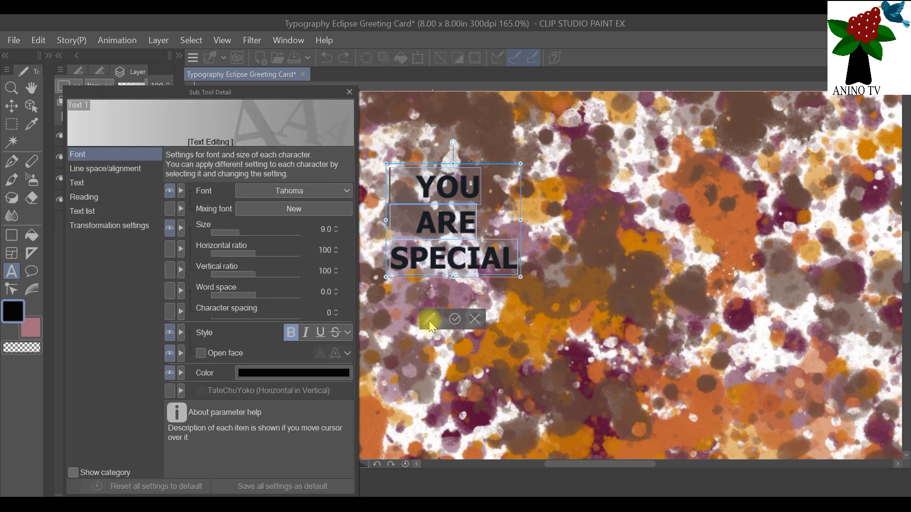
pyautogui.moveTo(283, 91); pyautogui.dragTo(327, 45)
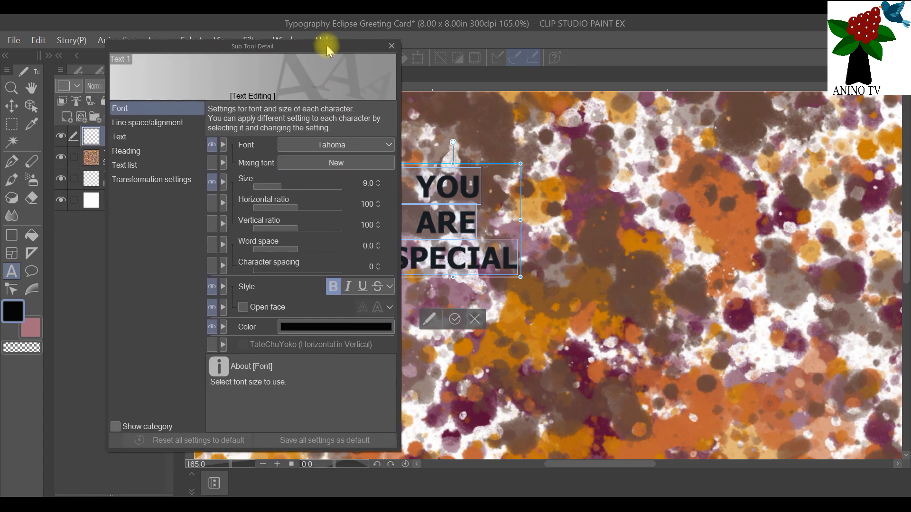
pyautogui.click(311, 328)
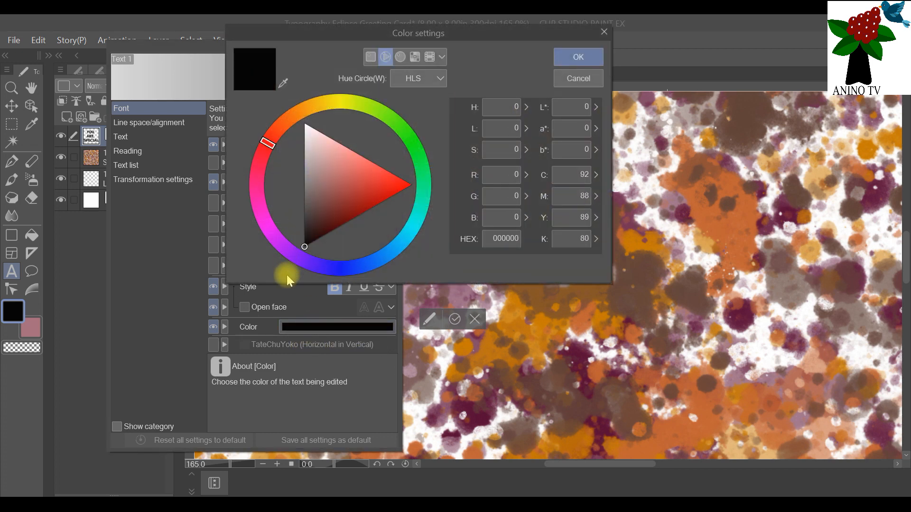
pyautogui.click(306, 246)
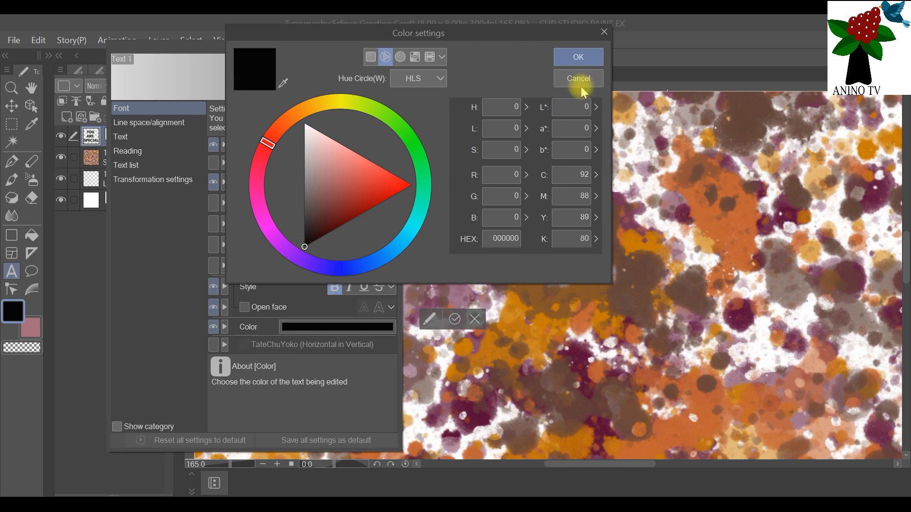
pyautogui.click(581, 61)
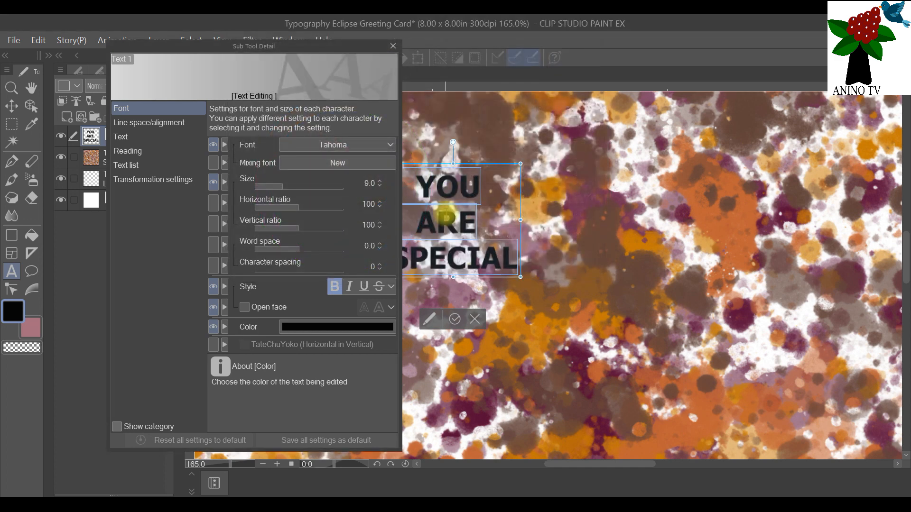
# - Try the Blackoak Std font on the selected greeting text
pyautogui.click(383, 147)
pyautogui.scroll(5, 340, 255)
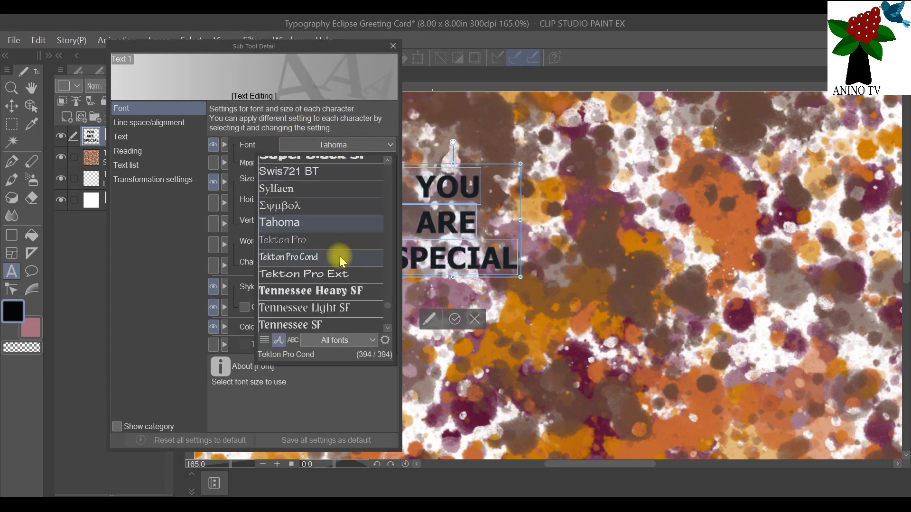
pyautogui.scroll(2, 379, 251)
pyautogui.scroll(15, 360, 202)
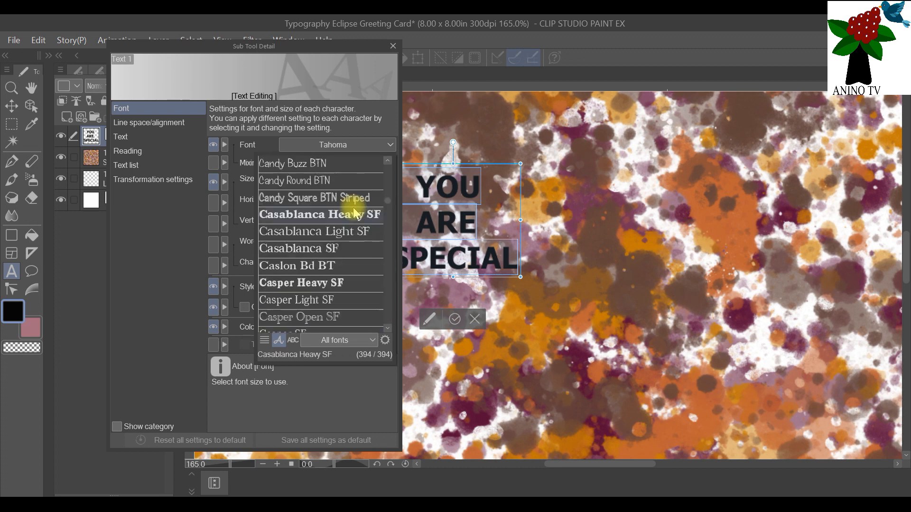
pyautogui.scroll(2, 382, 192)
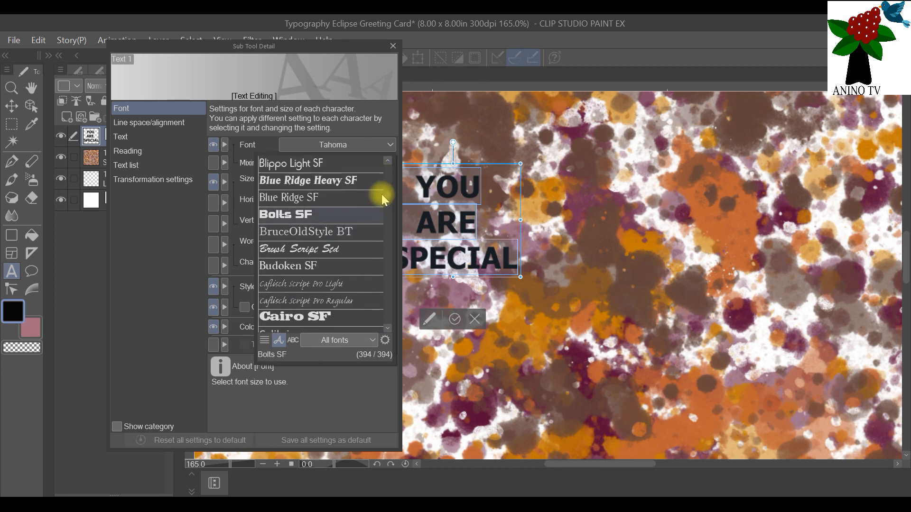
pyautogui.scroll(4, 374, 197)
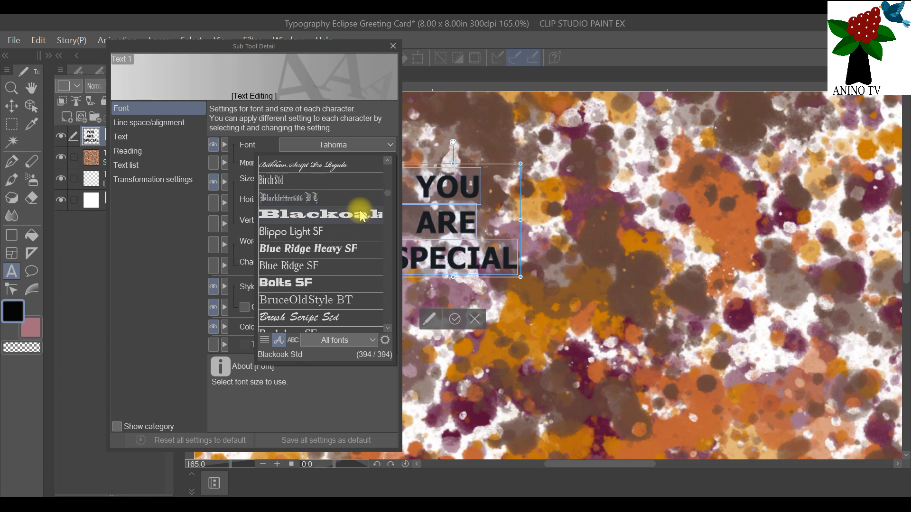
pyautogui.click(361, 215)
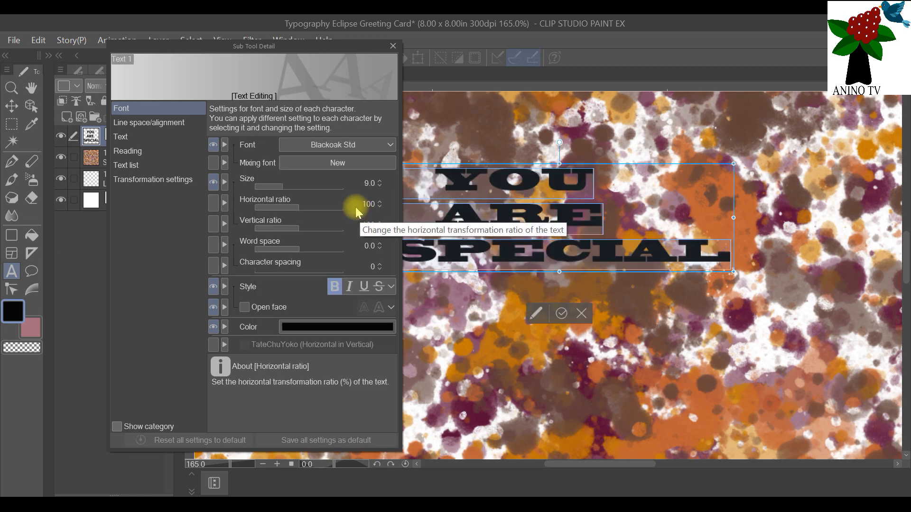
# - Try the Arial Black font on the selected greeting text
pyautogui.click(376, 146)
pyautogui.scroll(5, 363, 212)
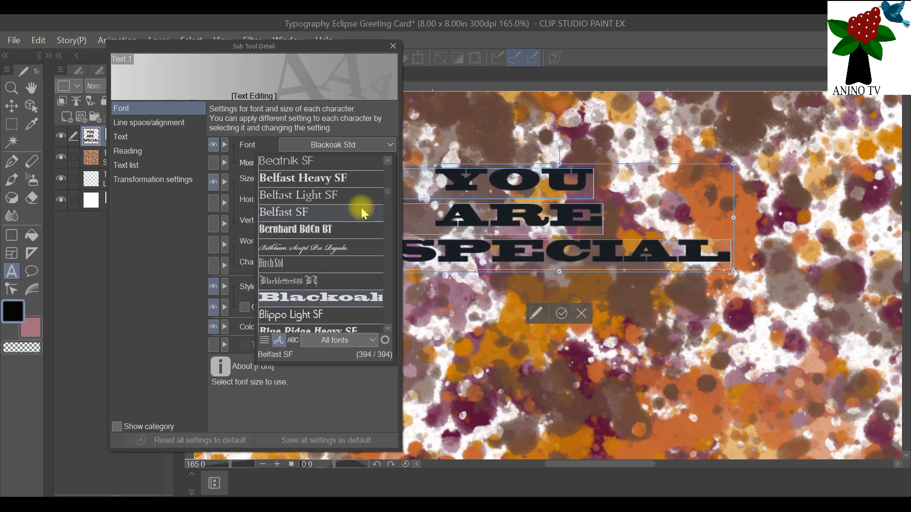
pyautogui.scroll(3, 366, 195)
pyautogui.scroll(3, 372, 188)
pyautogui.scroll(5, 372, 195)
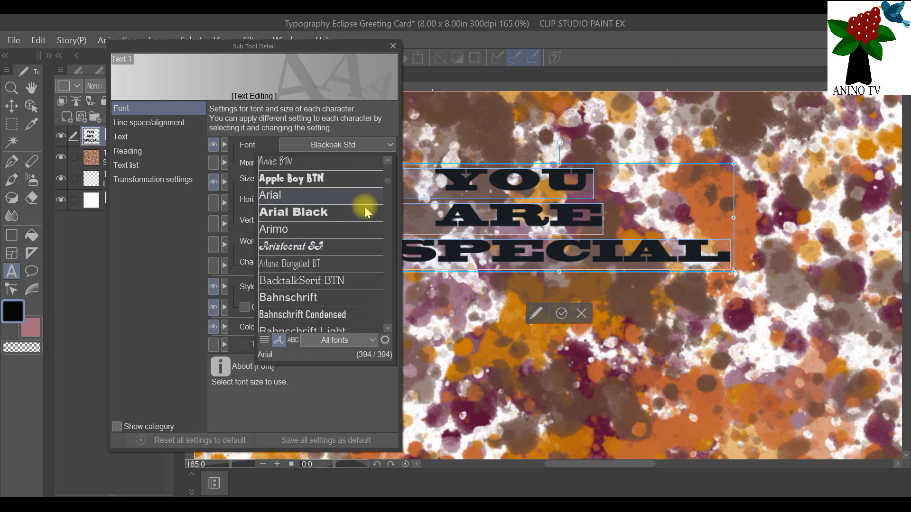
pyautogui.click(364, 213)
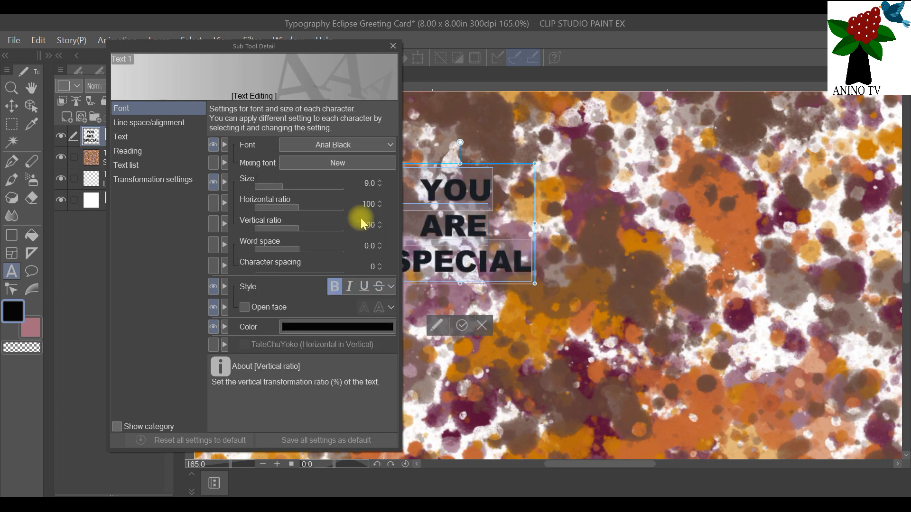
# - Try the Belfast Heavy SF font on the selected greeting text
pyautogui.click(386, 146)
pyautogui.scroll(-9, 346, 233)
pyautogui.scroll(-4, 349, 248)
pyautogui.scroll(1, 349, 250)
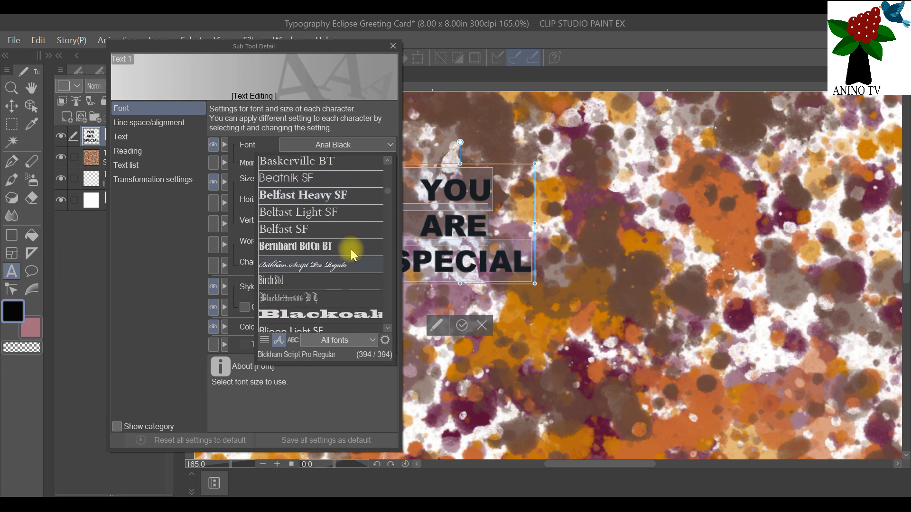
pyautogui.click(353, 199)
# - Set the greeting's font to Casper Heavy SF at size 40.2 and close the detailed text settings
pyautogui.click(389, 144)
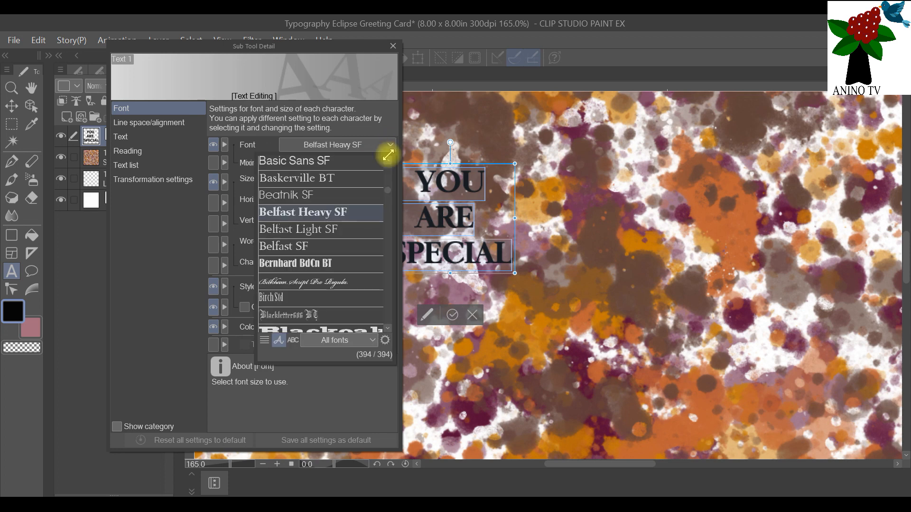
pyautogui.scroll(-3, 344, 231)
pyautogui.scroll(-10, 347, 237)
pyautogui.scroll(-20, 328, 290)
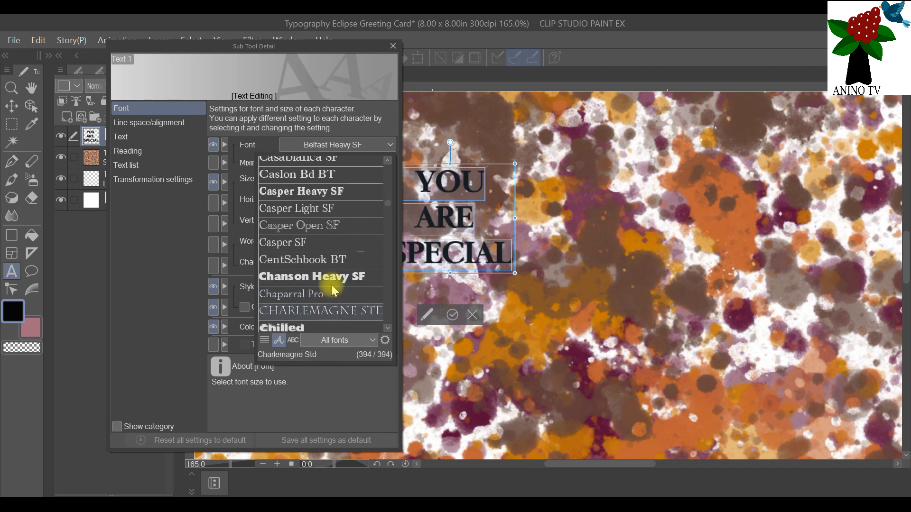
pyautogui.click(340, 193)
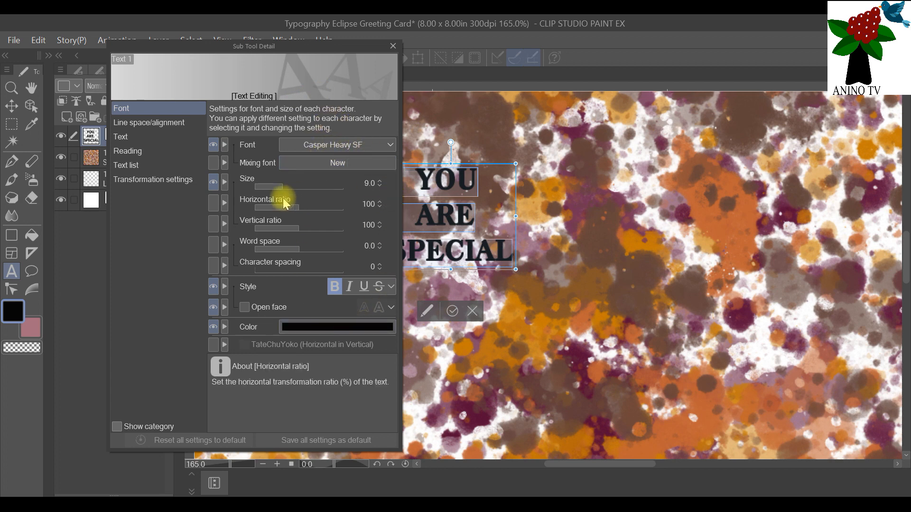
pyautogui.moveTo(287, 187); pyautogui.dragTo(302, 188)
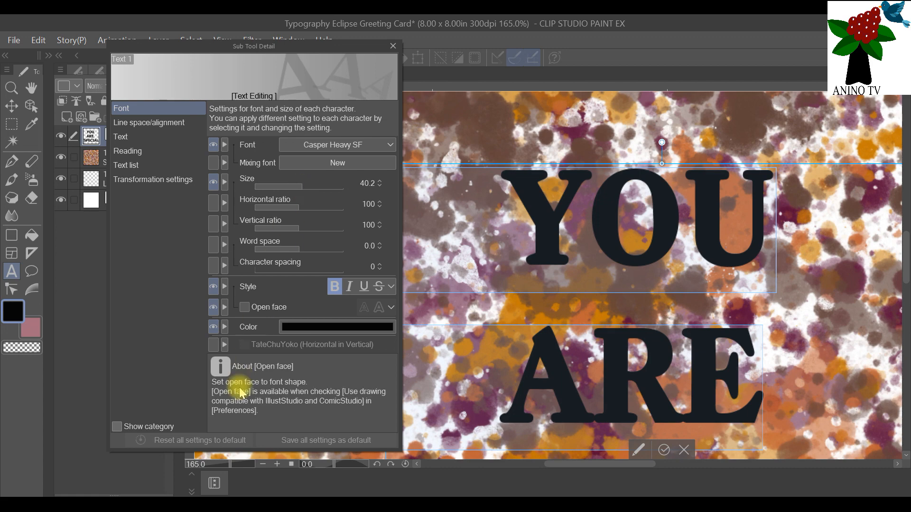
pyautogui.click(393, 46)
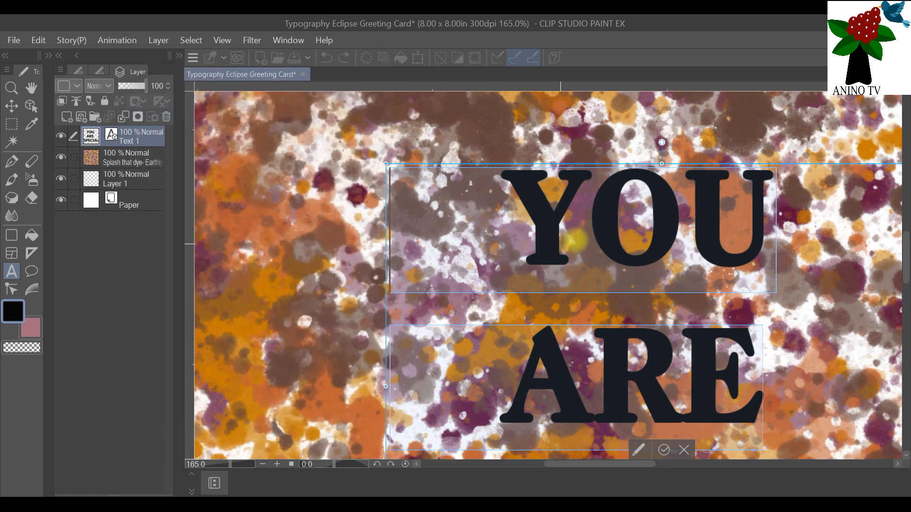
# - Enlarge the text frame from its lower-right and upper-left corners until the greeting spans about four fifths of the card's width
pyautogui.scroll(-2, 589, 242)
pyautogui.scroll(-3, 588, 242)
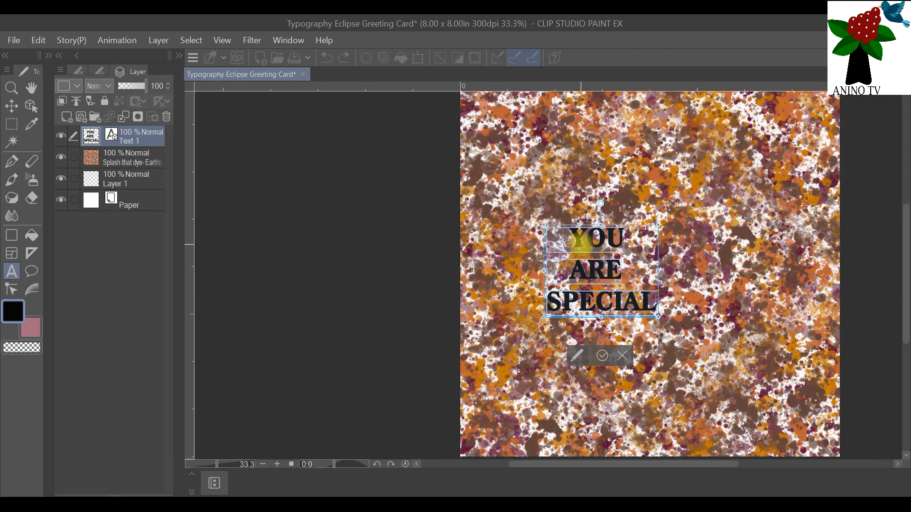
pyautogui.moveTo(573, 466); pyautogui.dragTo(614, 465)
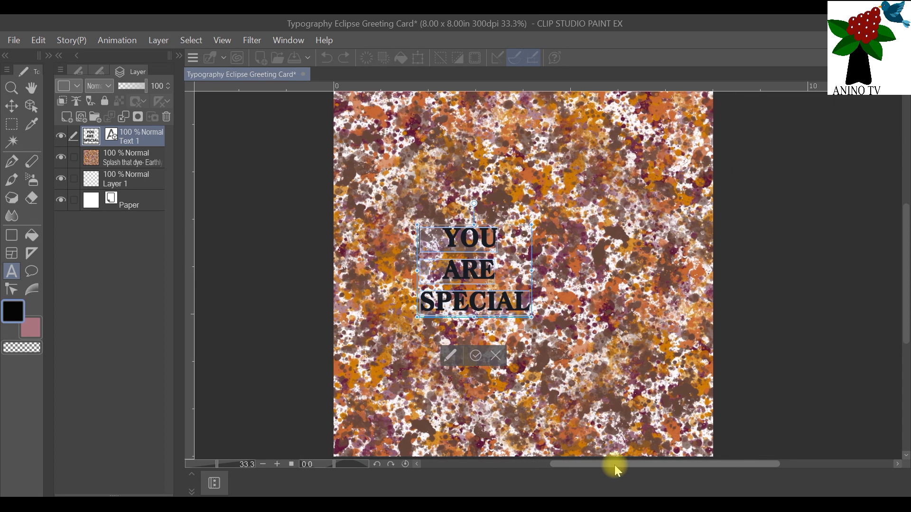
pyautogui.scroll(1, 572, 369)
pyautogui.scroll(-1, 572, 369)
pyautogui.scroll(-1, 572, 369)
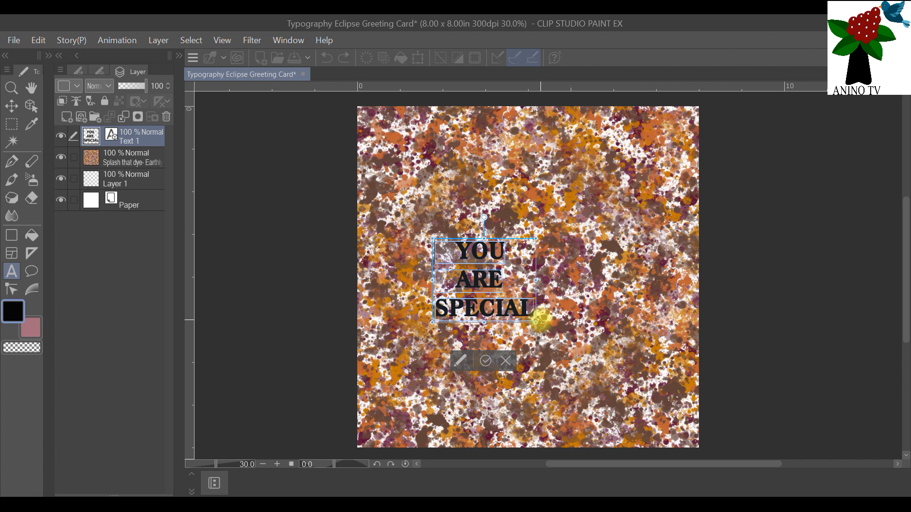
pyautogui.moveTo(535, 324); pyautogui.dragTo(654, 442)
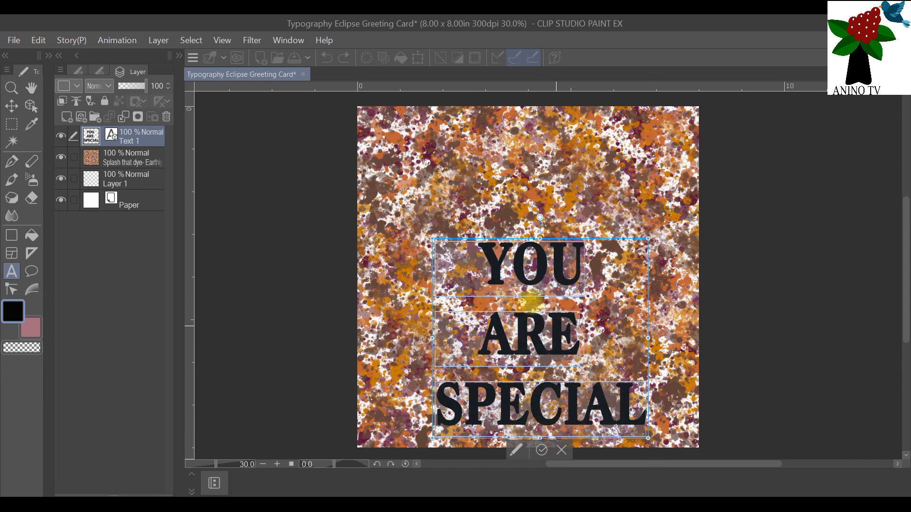
pyautogui.moveTo(423, 232); pyautogui.dragTo(366, 177)
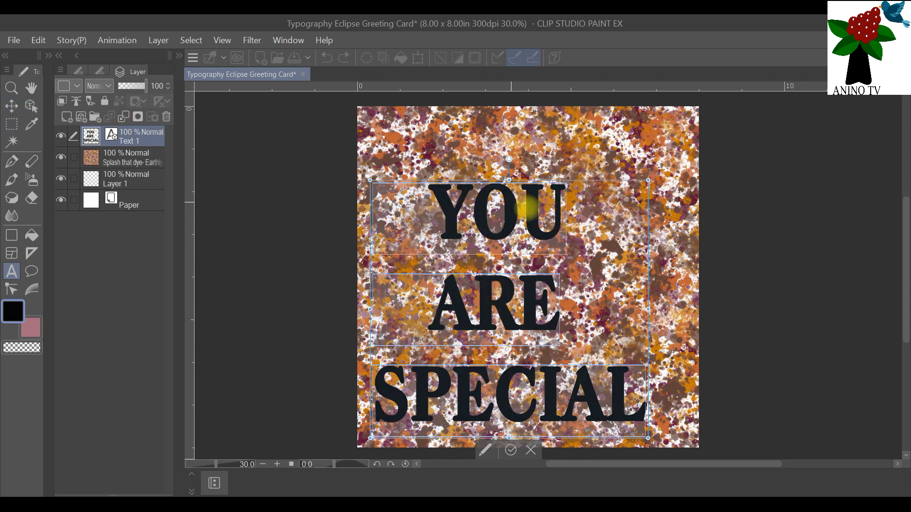
# - Move the greeting text up and to the right with the Object tool, so it sits roughly centred on the card
pyautogui.click(32, 106)
pyautogui.click(77, 71)
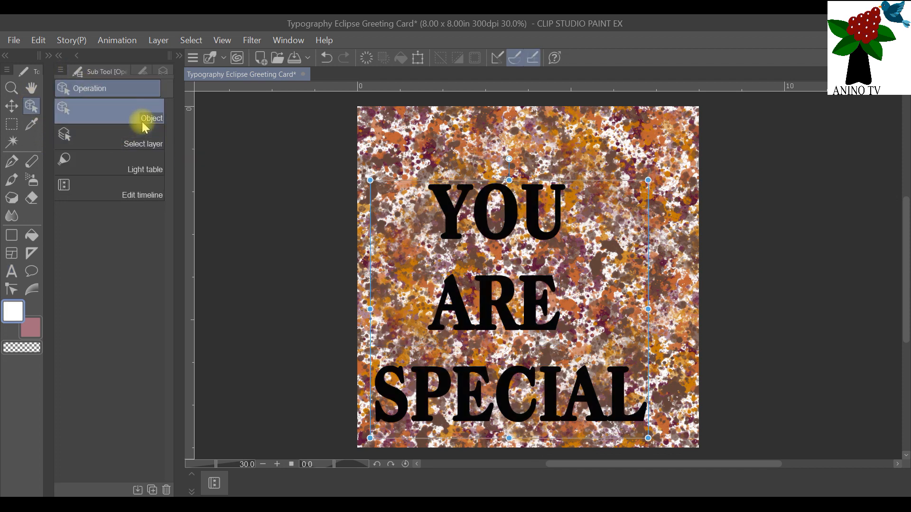
pyautogui.moveTo(449, 218); pyautogui.dragTo(472, 198)
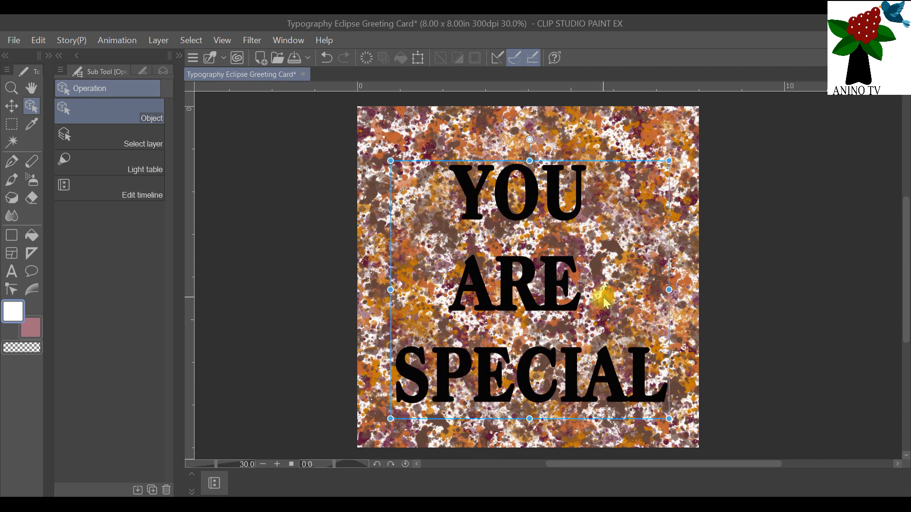
# - Centre the greeting text on the card using the grid as a temporary guide, and hide the grid again
pyautogui.click(163, 72)
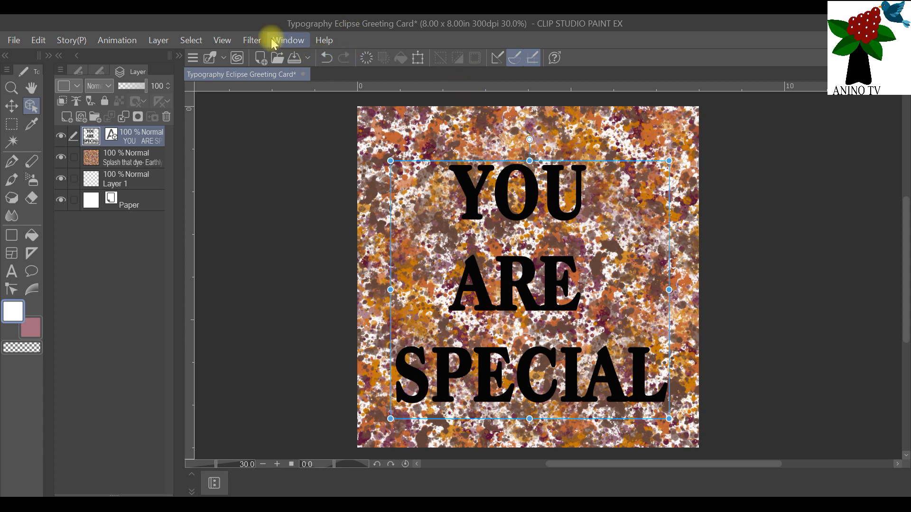
pyautogui.click(222, 40)
pyautogui.click(266, 297)
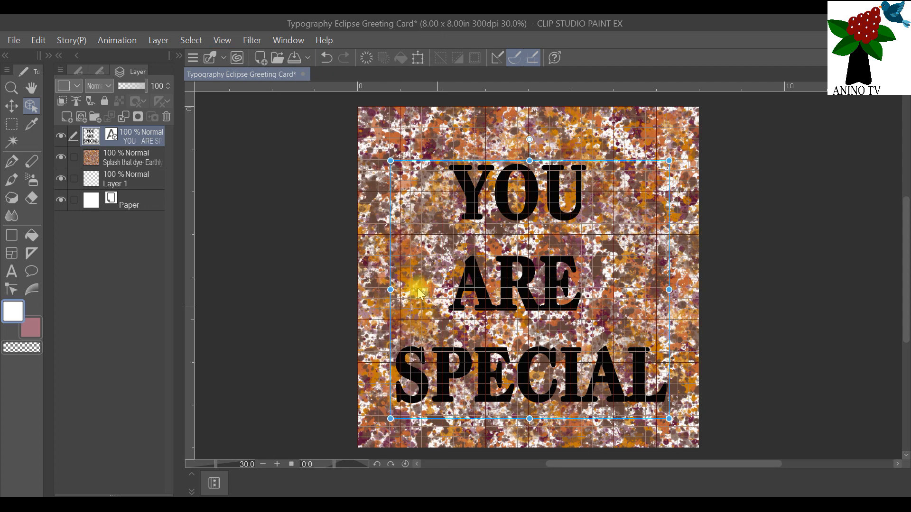
pyautogui.moveTo(500, 202); pyautogui.dragTo(499, 191)
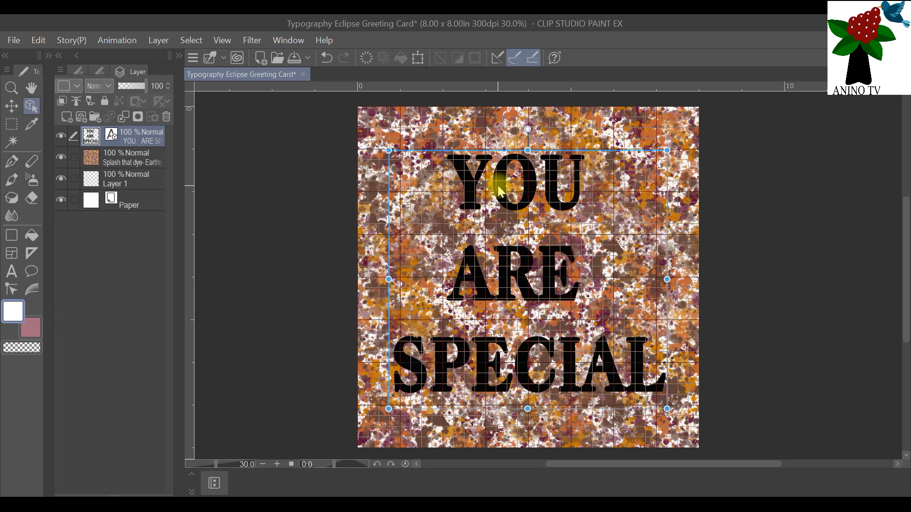
pyautogui.moveTo(498, 188); pyautogui.dragTo(498, 182)
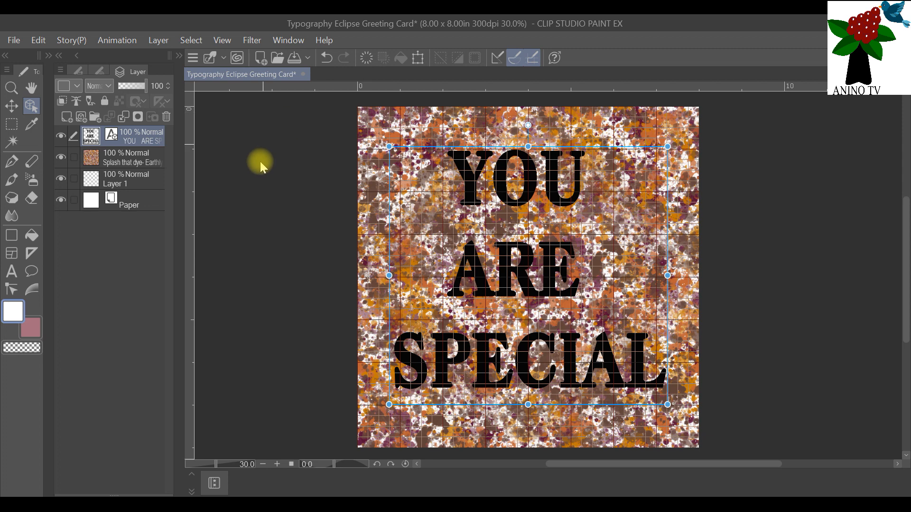
pyautogui.click(229, 43)
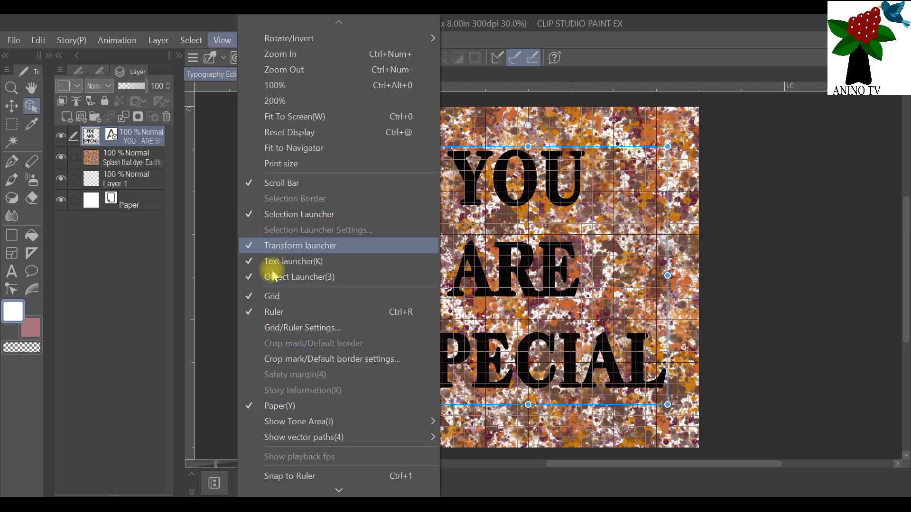
pyautogui.click(247, 295)
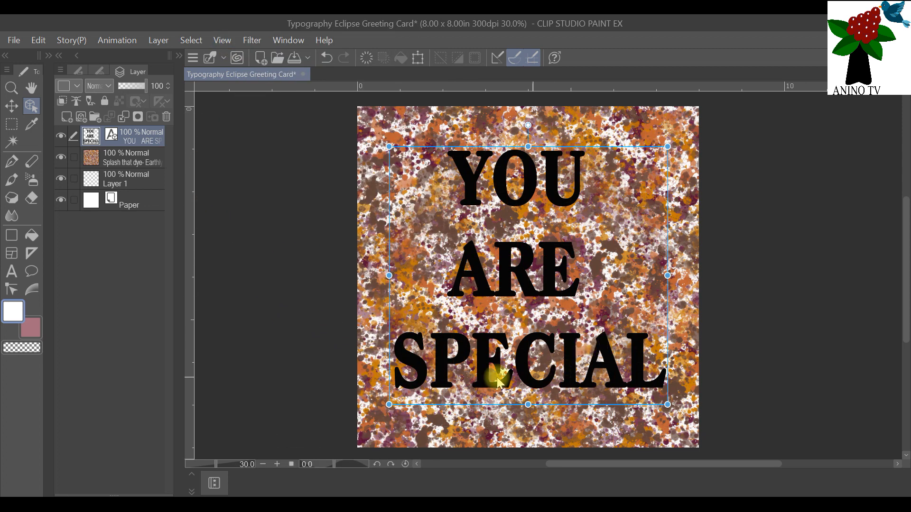
# - Duplicate the "YOU ARE SPECIAL" text layer
pyautogui.rightClick(127, 143)
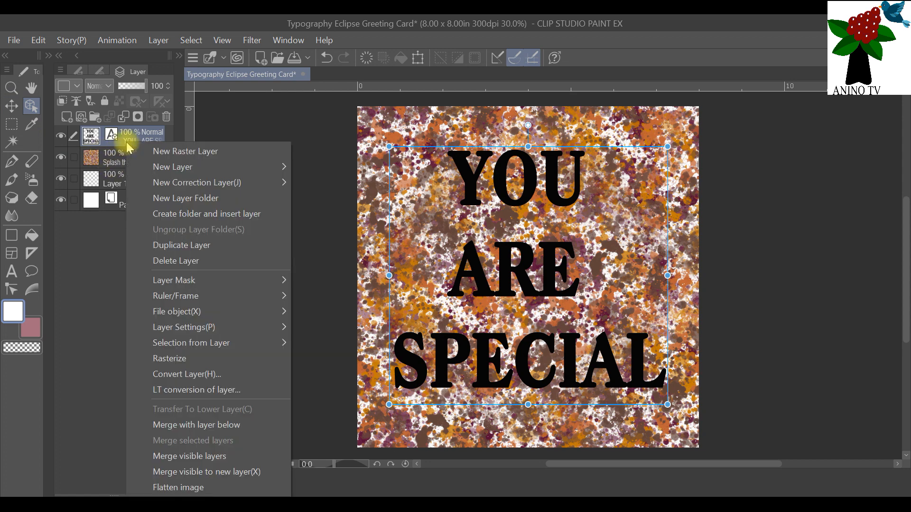
pyautogui.click(183, 246)
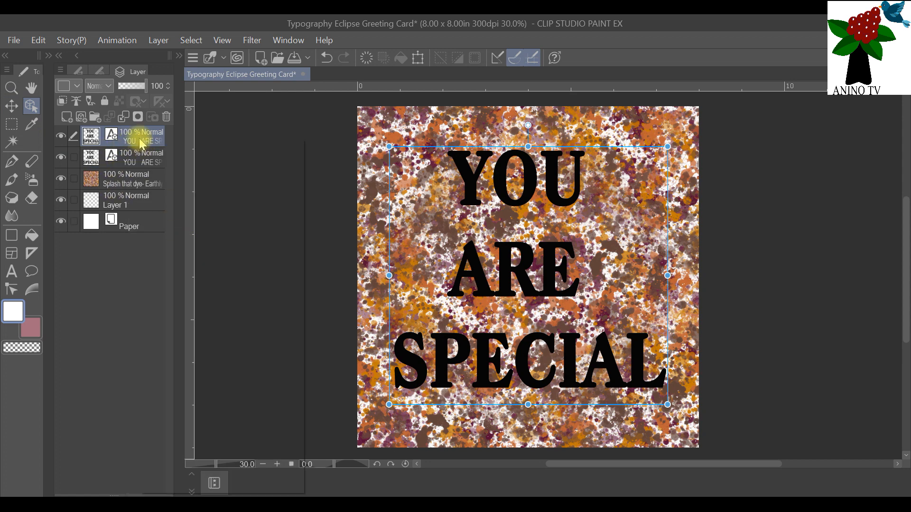
# - Duplicate the "YOU ARE SPECIAL" text layer once more, and hide the top copy to work on the middle one
pyautogui.rightClick(141, 144)
pyautogui.click(189, 242)
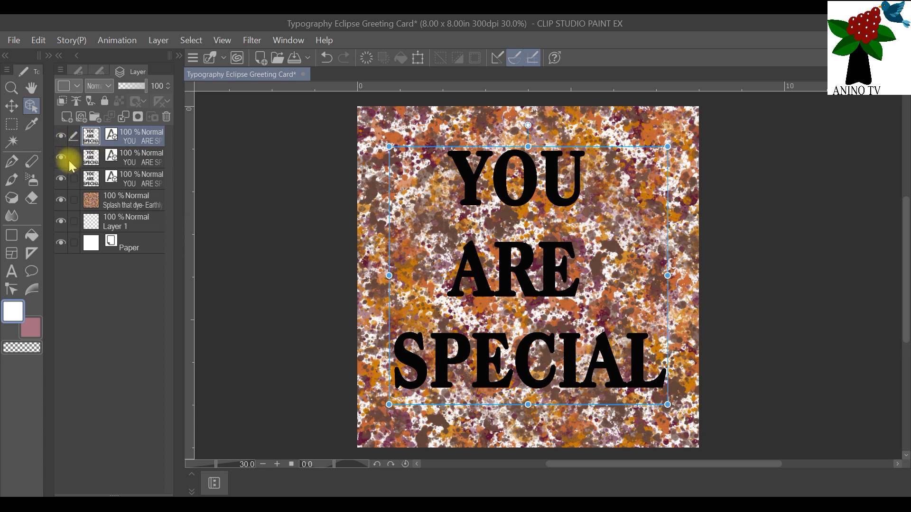
pyautogui.click(136, 159)
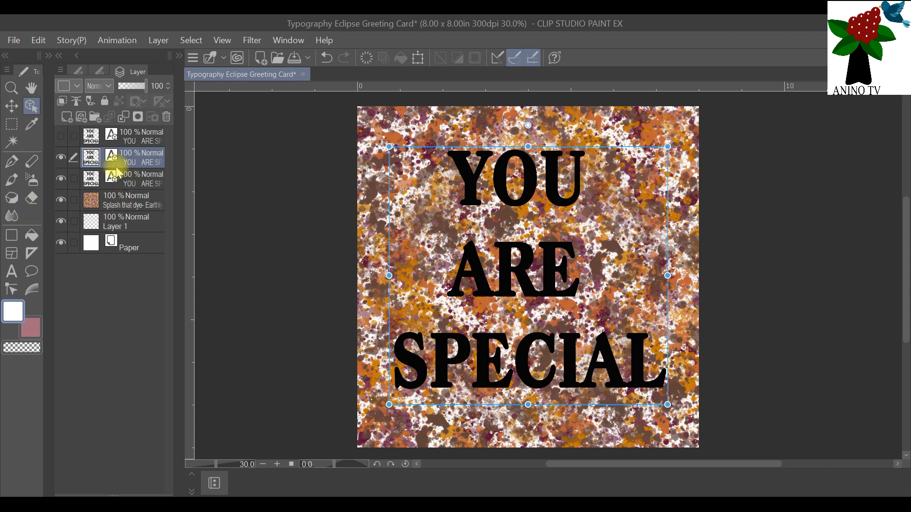
# - Recolour all the text on the middle "YOU ARE SPECIAL" copy to white (FFFFFF)
pyautogui.click(13, 274)
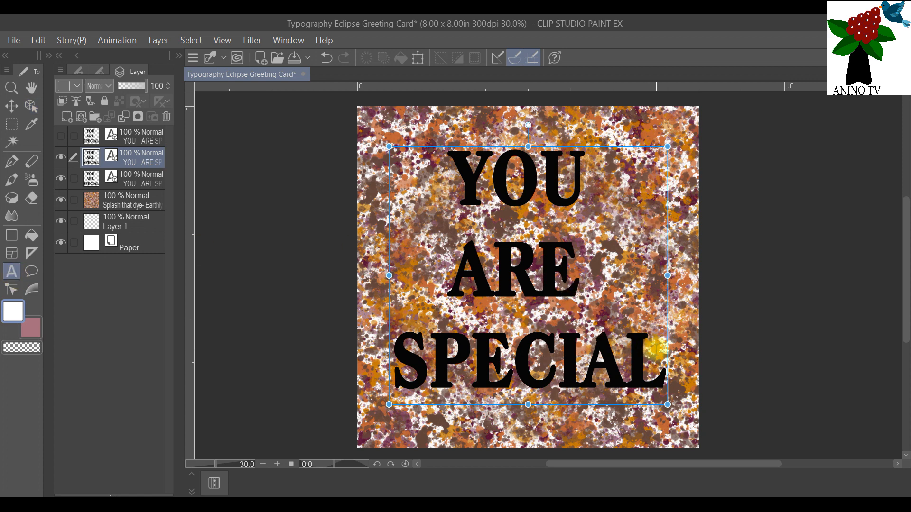
pyautogui.click(656, 349)
pyautogui.moveTo(657, 351); pyautogui.dragTo(420, 194)
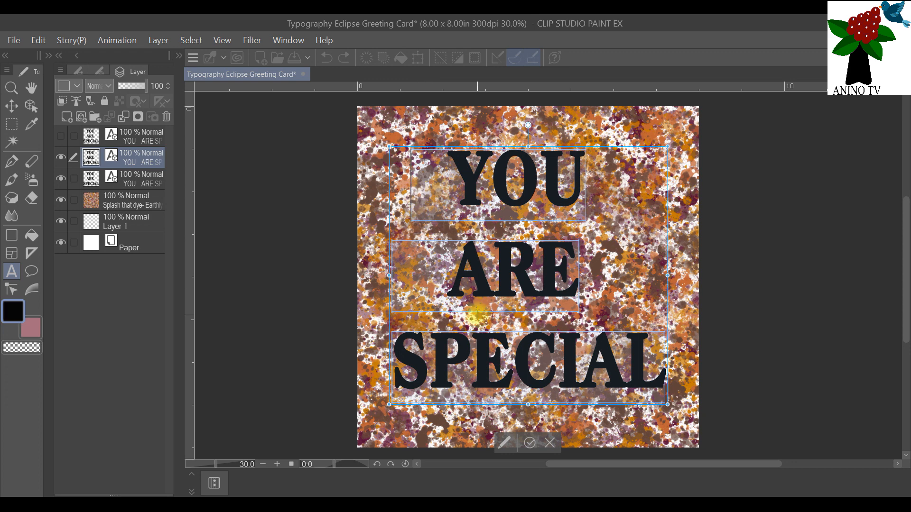
pyautogui.click(505, 446)
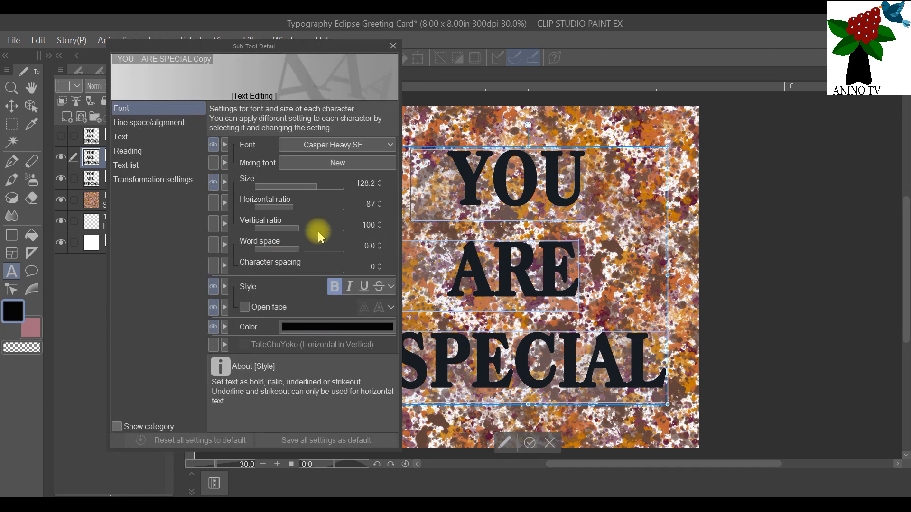
pyautogui.click(299, 327)
pyautogui.moveTo(328, 156)
pyautogui.mouseDown()
pyautogui.moveTo(297, 90)
pyautogui.moveTo(305, 87)
pyautogui.mouseUp()
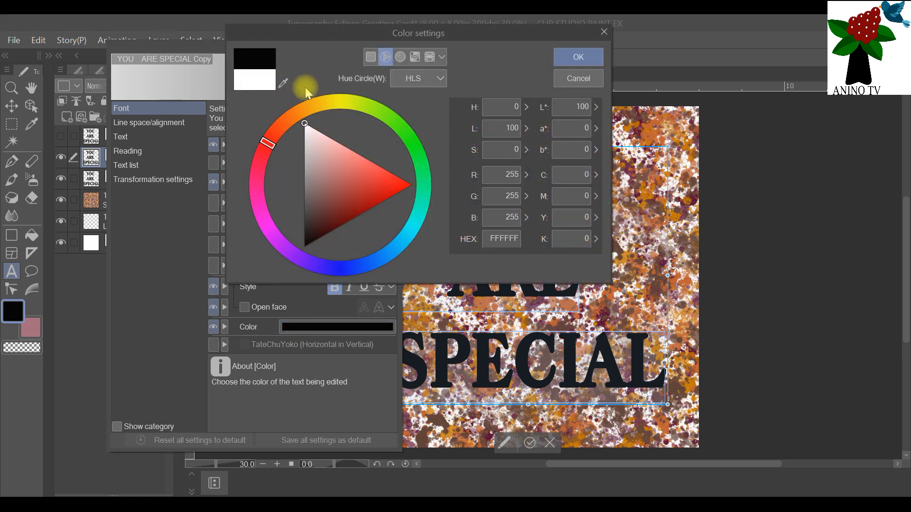
pyautogui.click(568, 58)
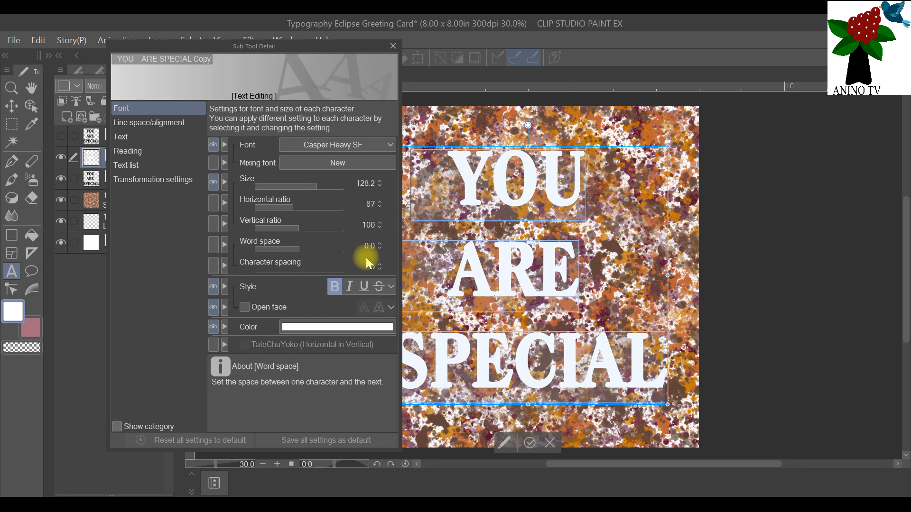
pyautogui.click(393, 46)
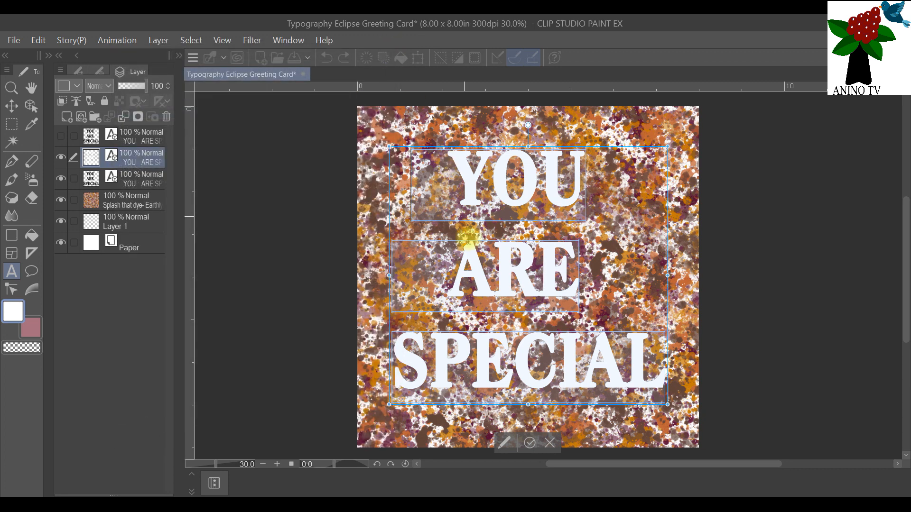
# - Show the top greeting text copy again and recolour all its text with a dark plum (R 105, G 38, B 74) sampled from the splash background
pyautogui.click(130, 138)
pyautogui.click(61, 137)
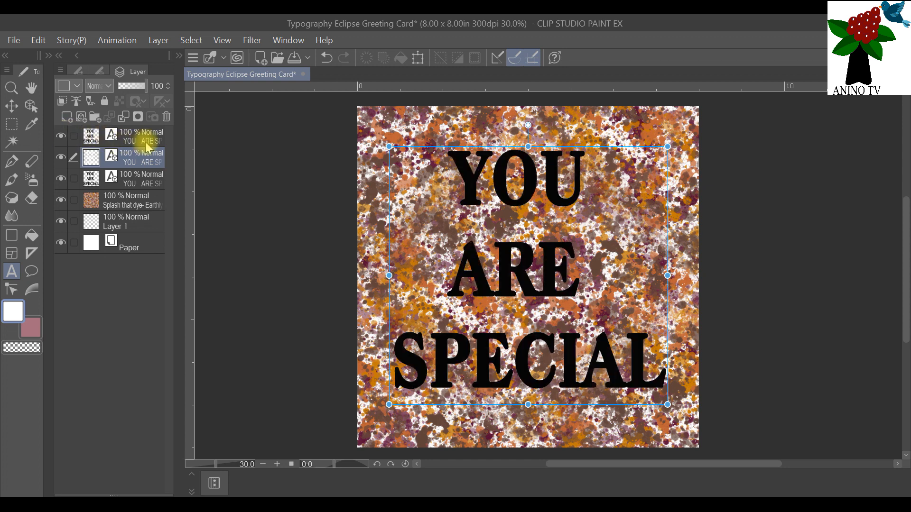
pyautogui.click(130, 142)
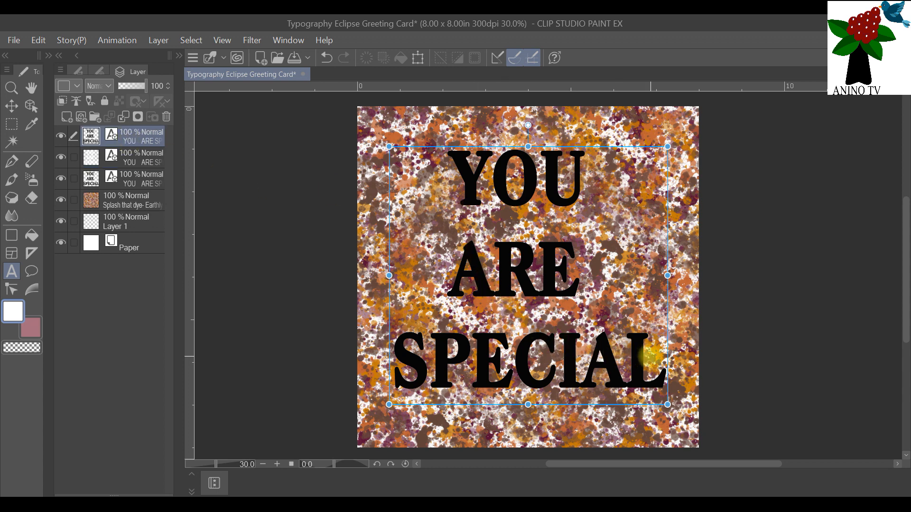
pyautogui.click(653, 358)
pyautogui.moveTo(653, 357); pyautogui.dragTo(380, 183)
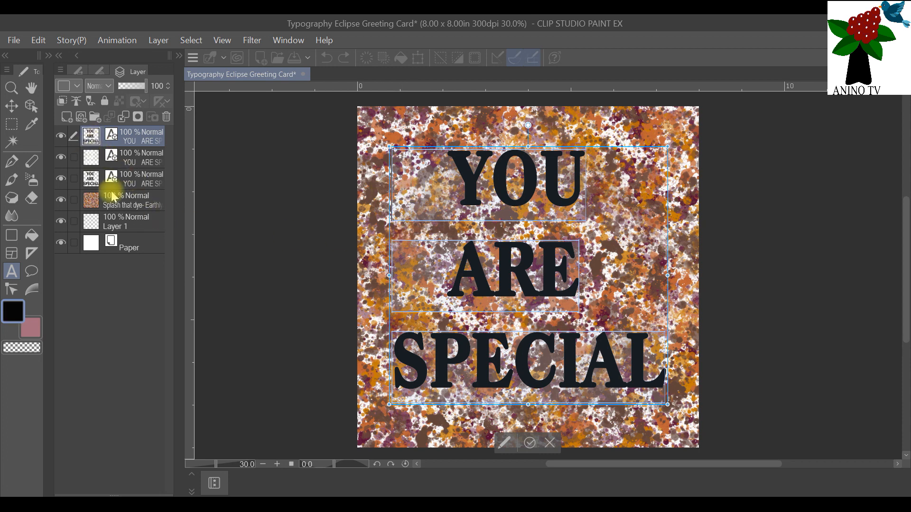
pyautogui.click(506, 446)
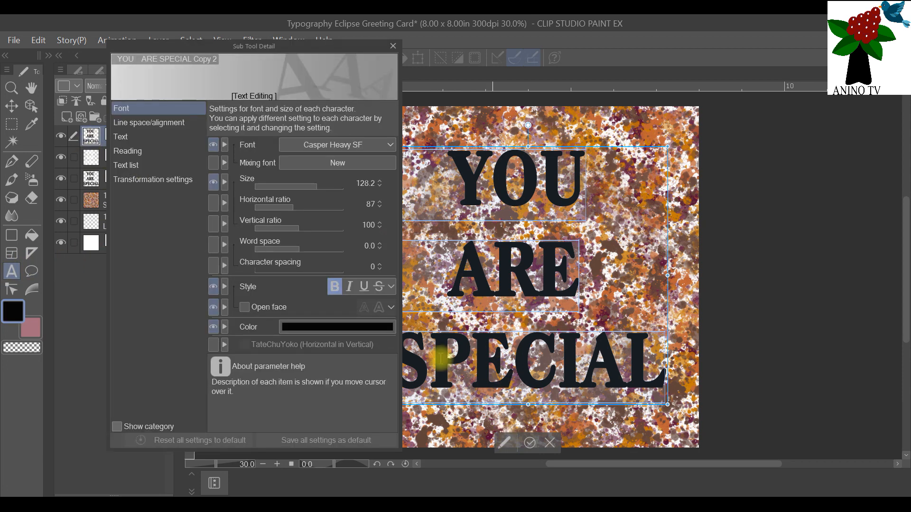
pyautogui.click(300, 328)
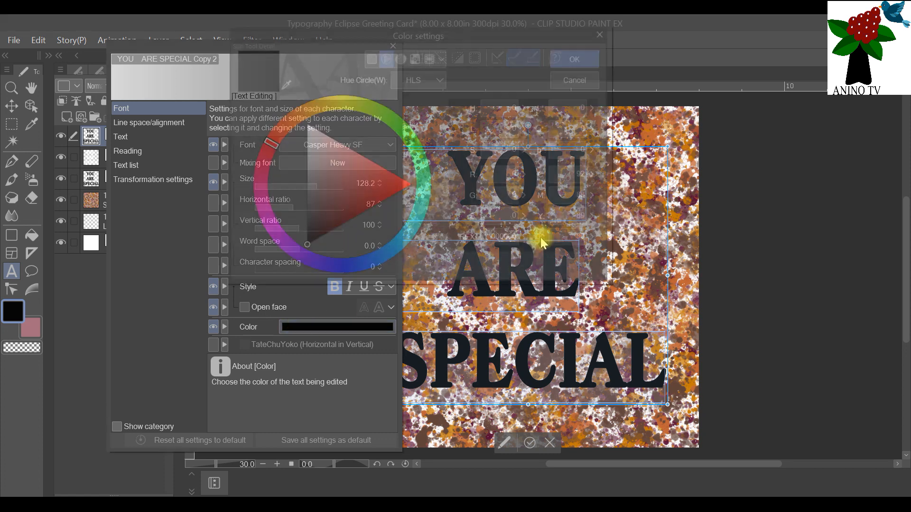
pyautogui.click(283, 83)
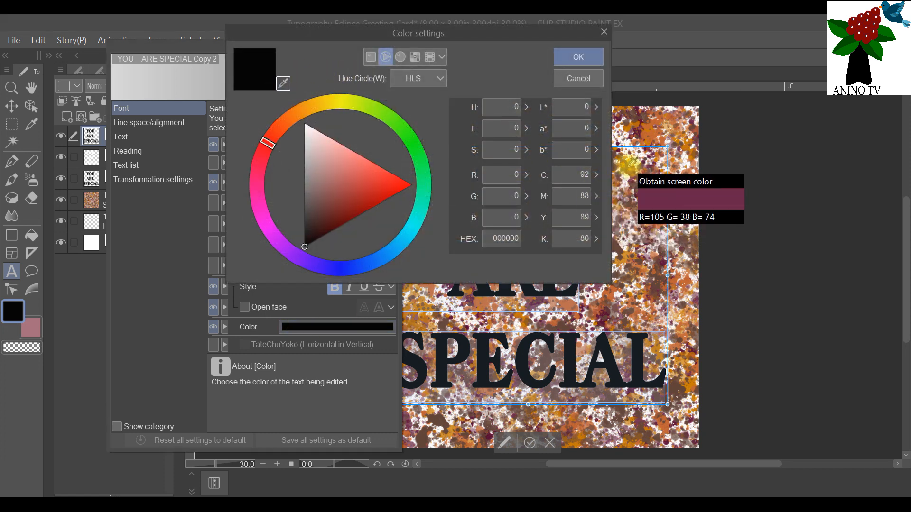
pyautogui.click(629, 166)
pyautogui.click(591, 59)
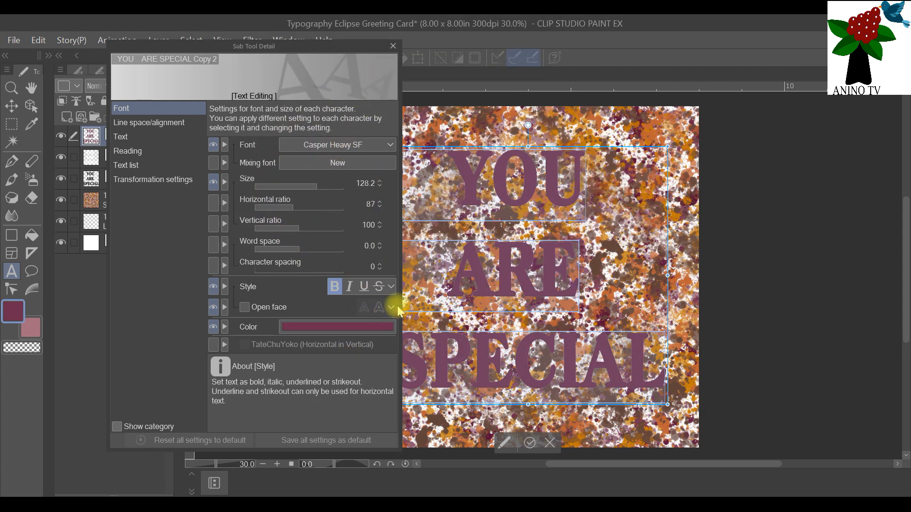
pyautogui.click(393, 46)
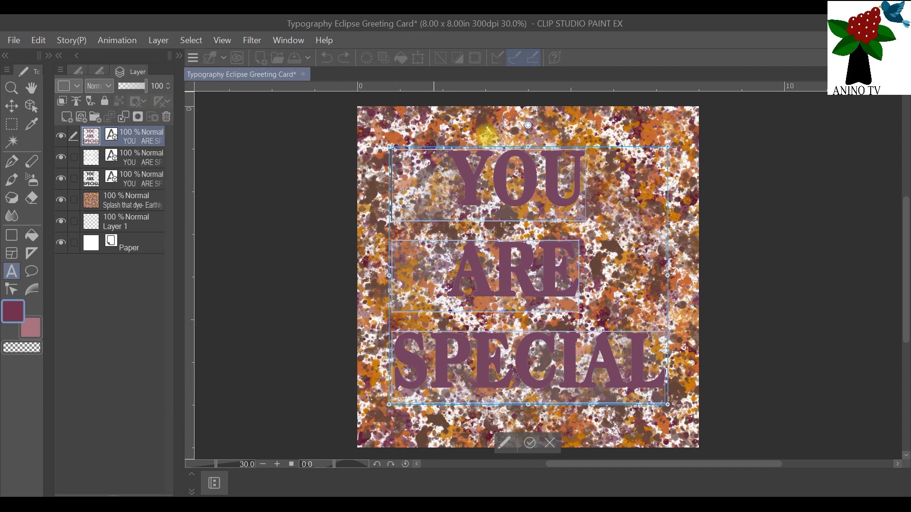
pyautogui.click(687, 157)
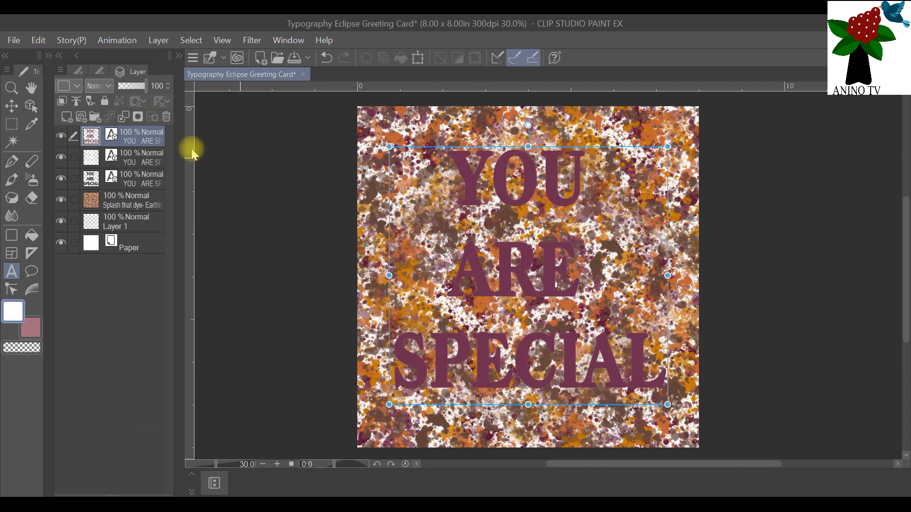
pyautogui.click(31, 105)
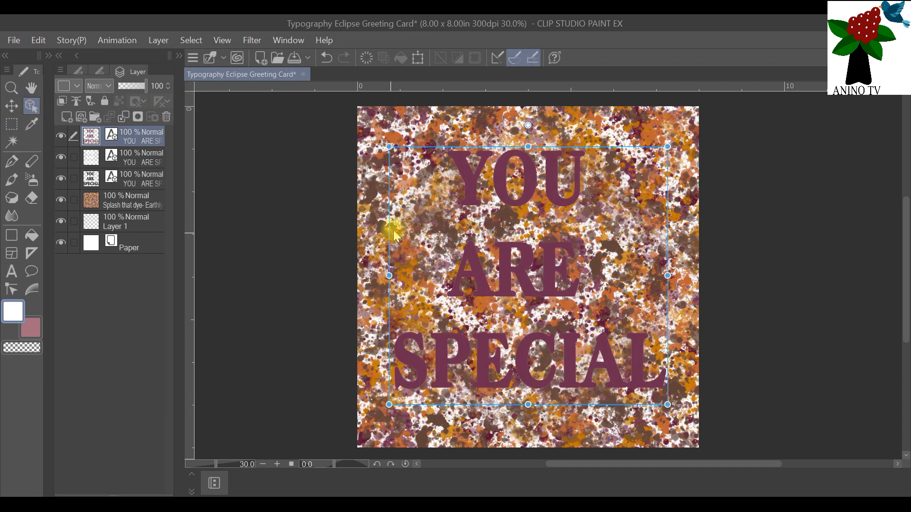
pyautogui.click(11, 105)
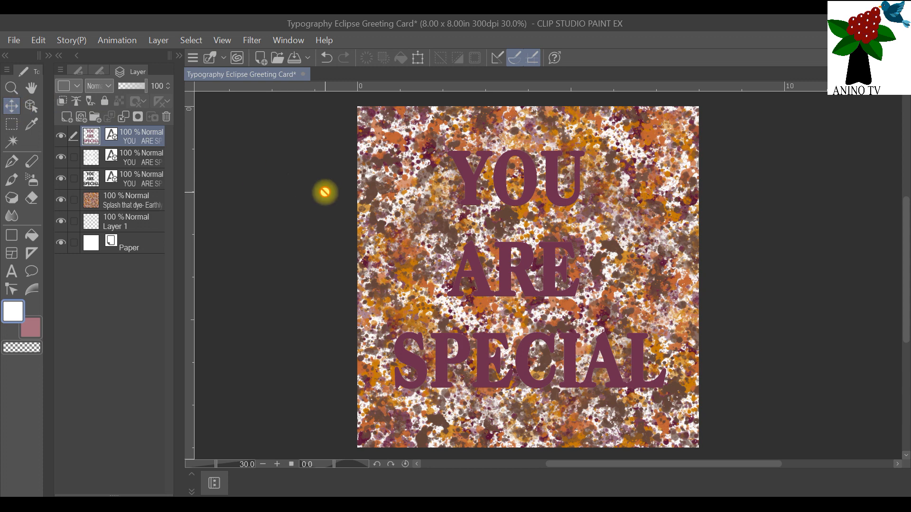
pyautogui.scroll(1, 678, 343)
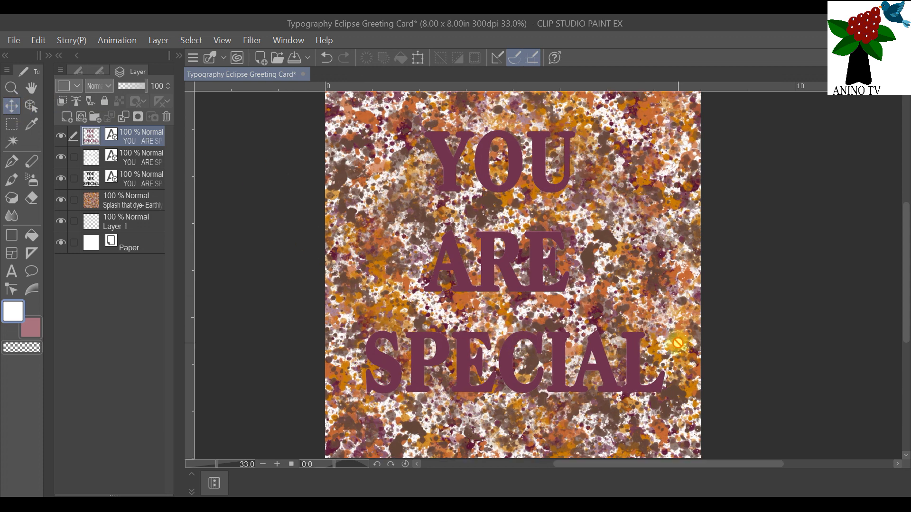
pyautogui.scroll(-1, 677, 343)
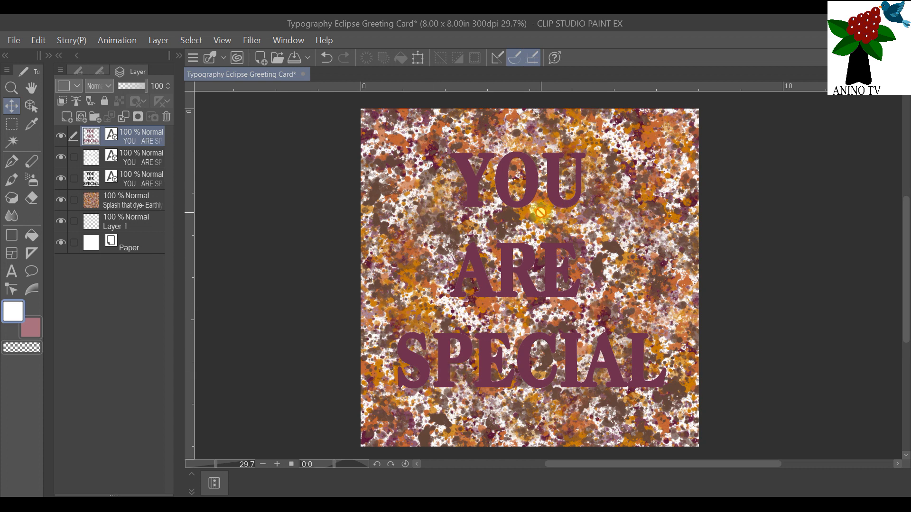
# - Place a duplicate of the splash pattern layer above all the text layers and hide it
pyautogui.click(121, 206)
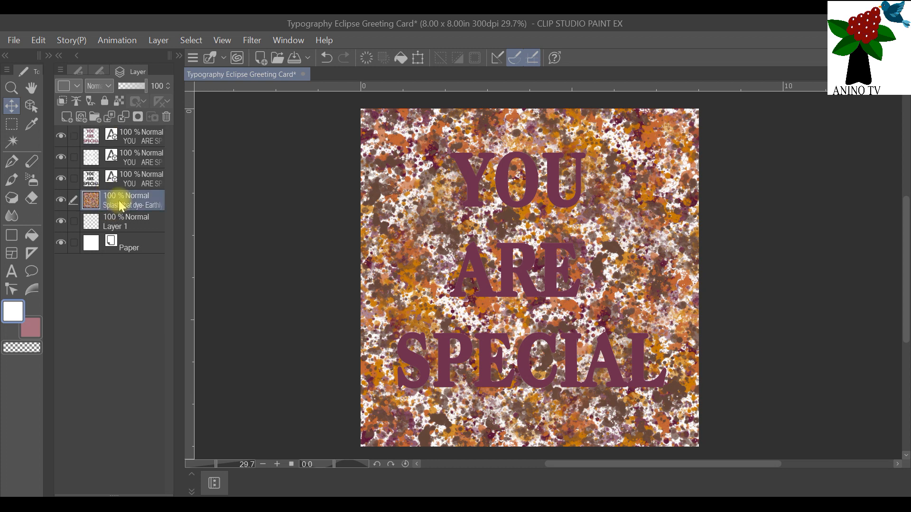
pyautogui.rightClick(121, 206)
pyautogui.click(182, 244)
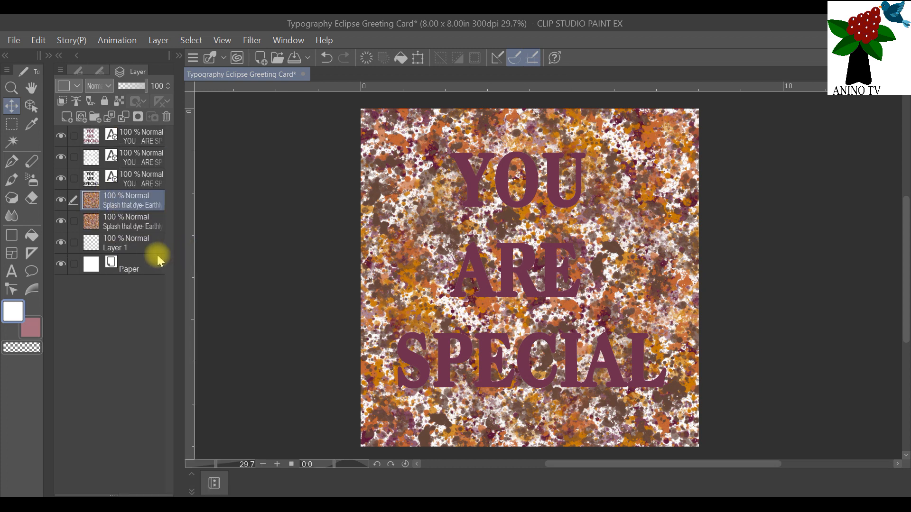
pyautogui.moveTo(135, 204); pyautogui.dragTo(134, 127)
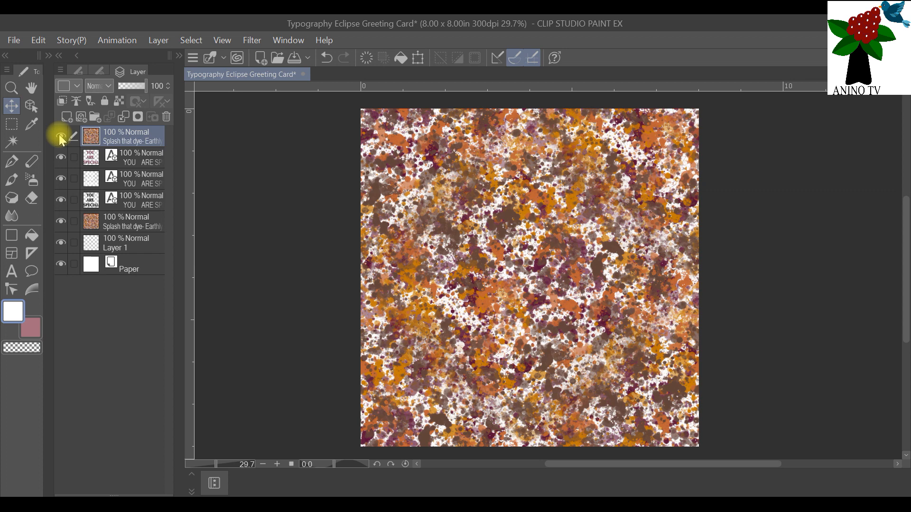
pyautogui.click(61, 137)
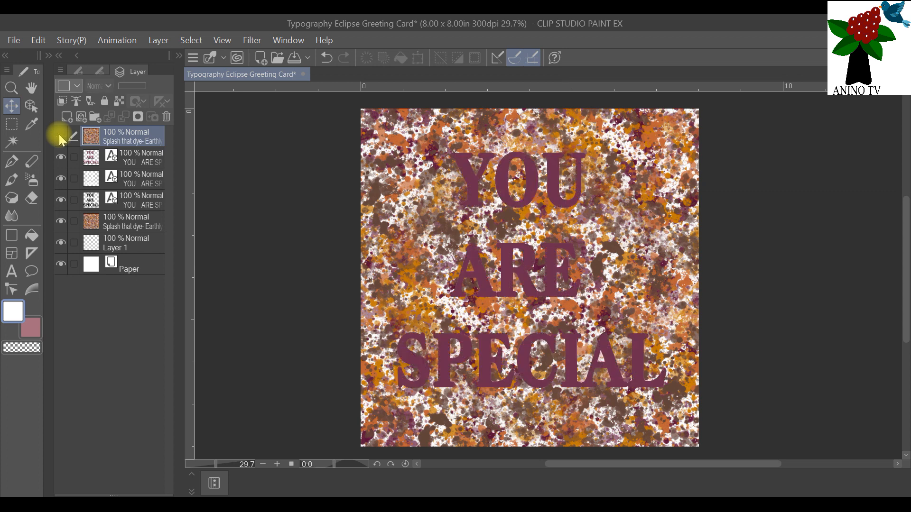
# - On the plum "YOU ARE SPECIAL" text layer, auto-select the enclosed areas inside the A and R of "ARE"
pyautogui.click(133, 160)
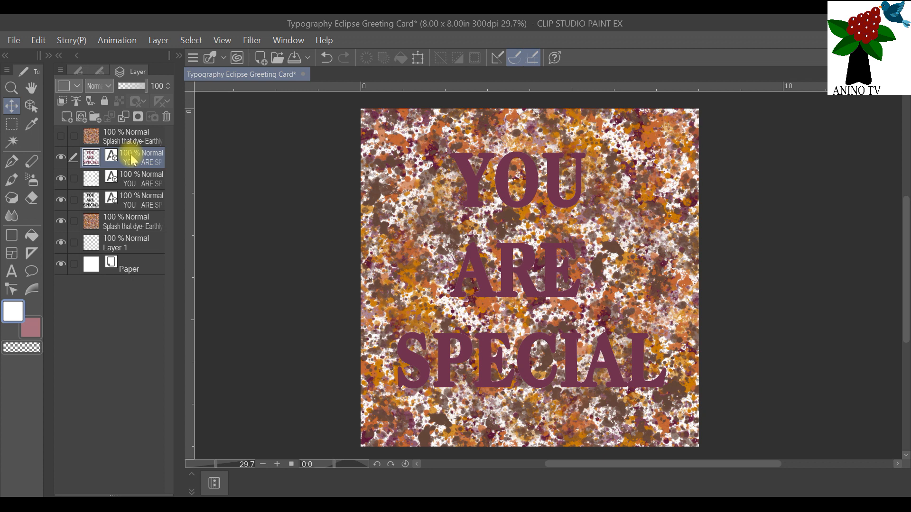
pyautogui.click(11, 142)
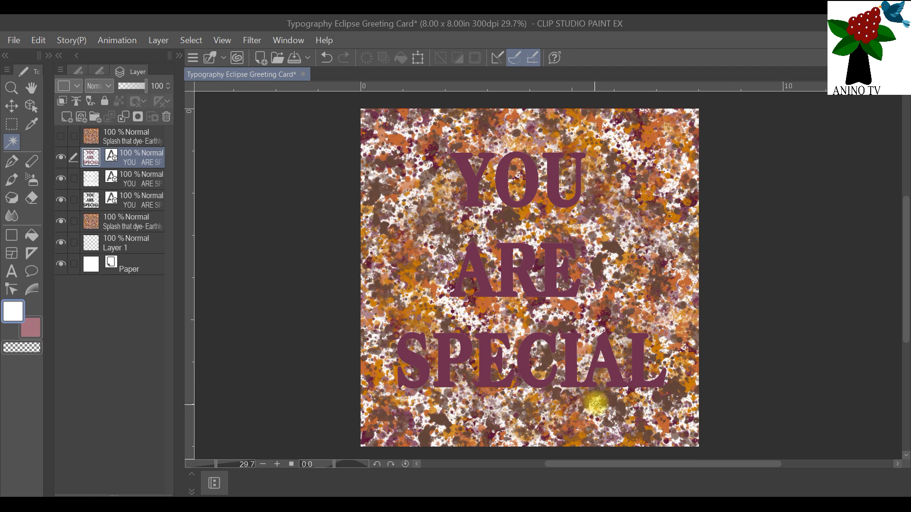
pyautogui.scroll(2, 593, 339)
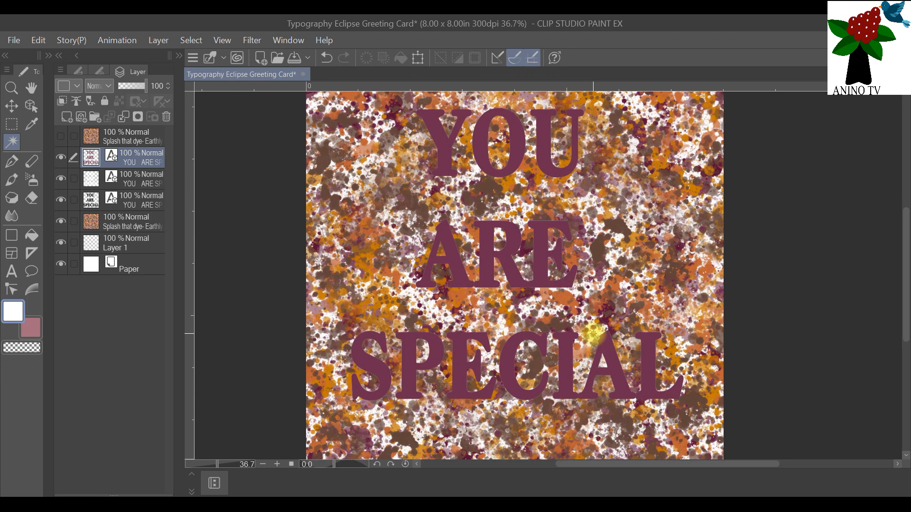
pyautogui.scroll(1, 593, 335)
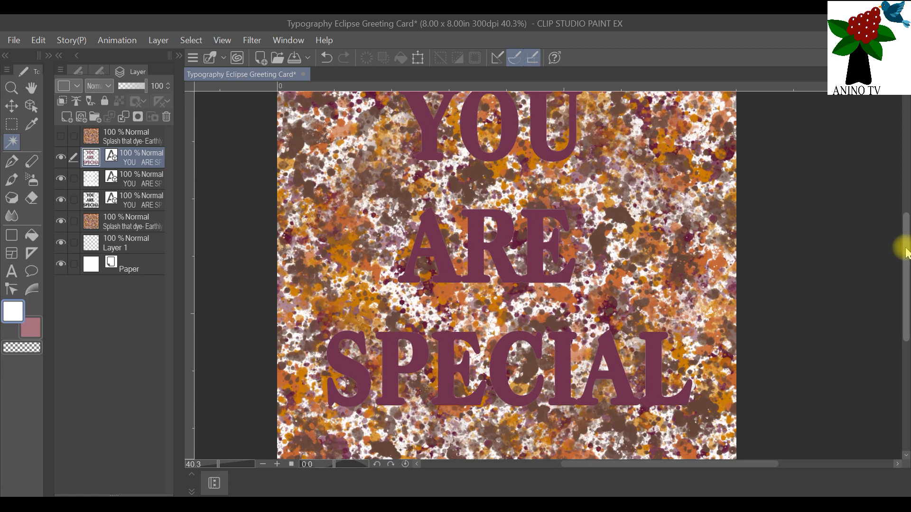
pyautogui.moveTo(904, 251); pyautogui.dragTo(897, 240)
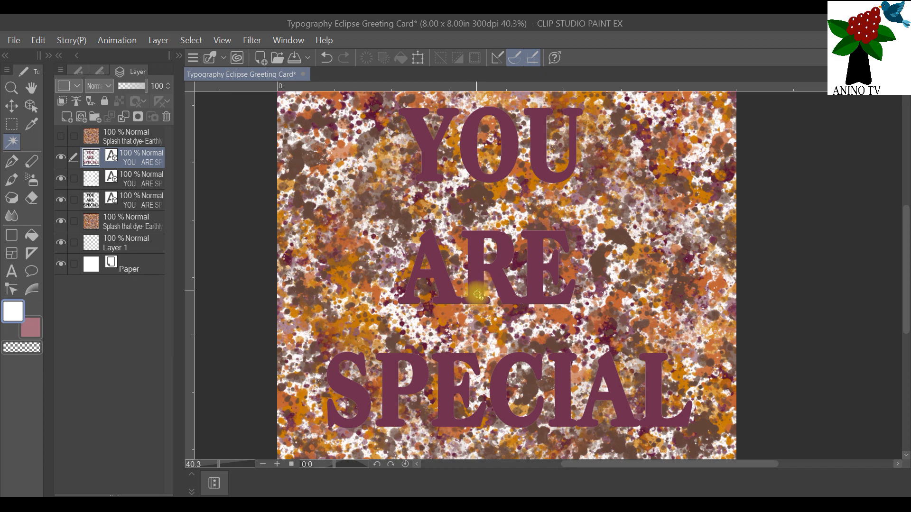
pyautogui.scroll(5, 486, 284)
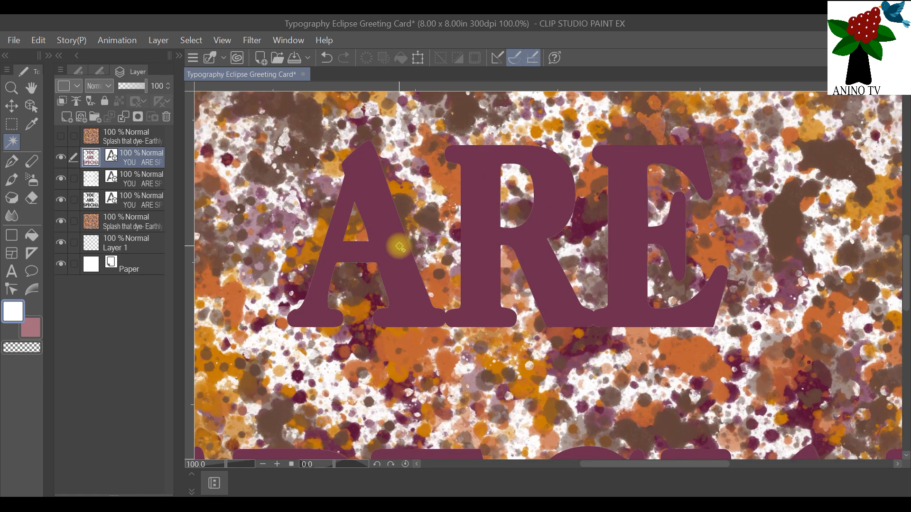
pyautogui.scroll(1, 399, 246)
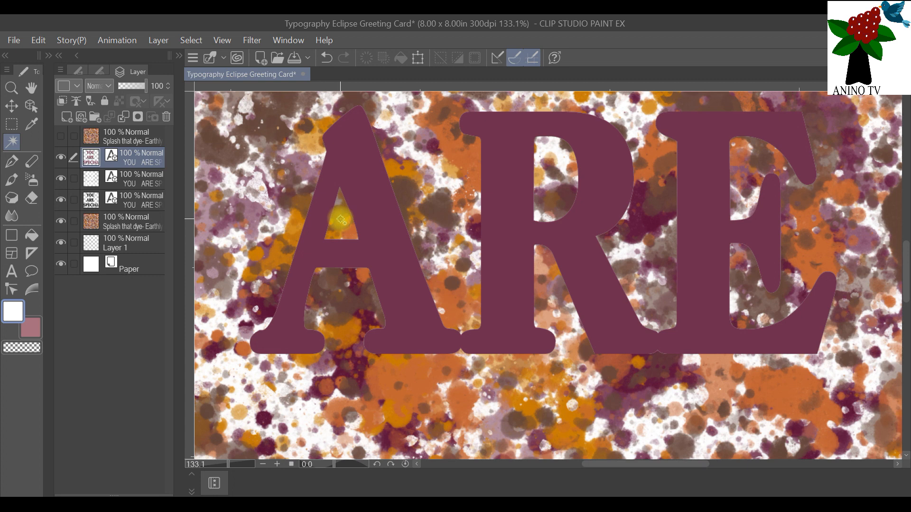
pyautogui.click(341, 219)
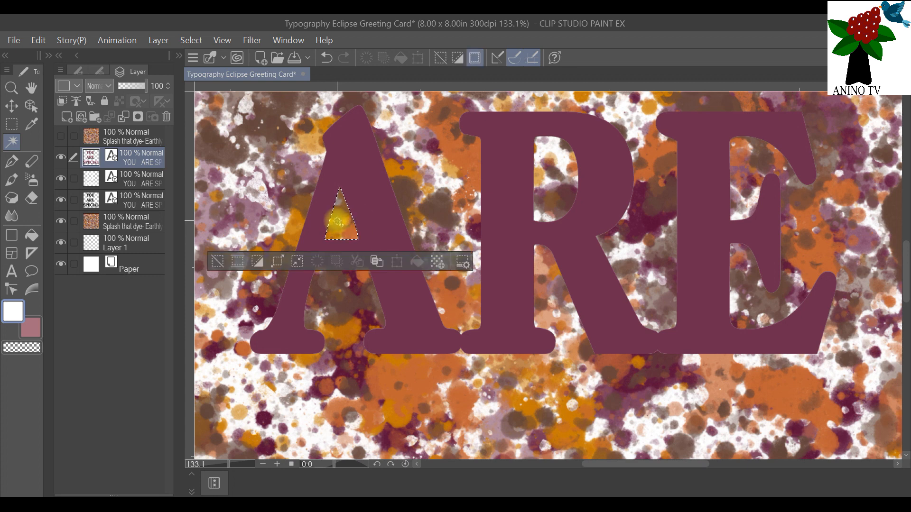
pyautogui.keyDown('shift'); pyautogui.click(558, 192); pyautogui.keyUp('shift')
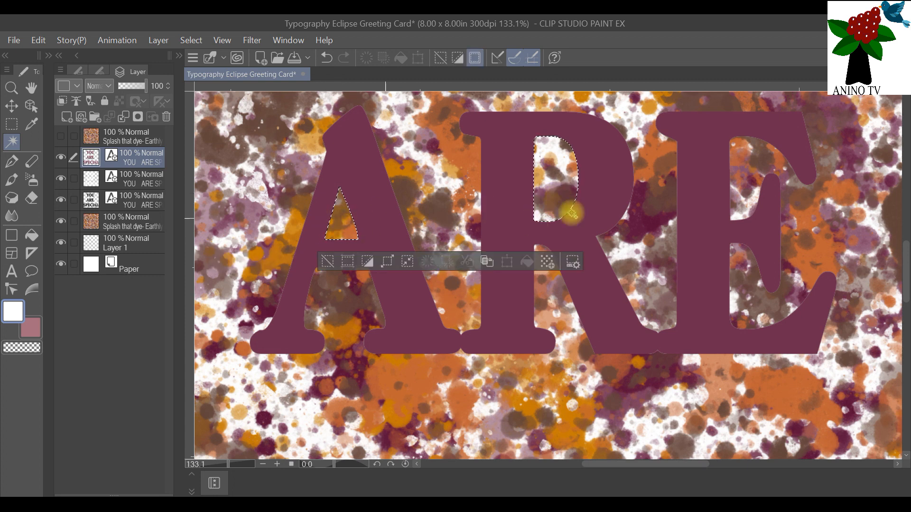
# - Add the enclosed areas inside the P and A of "SPECIAL" and the O of "YOU" to the selection
pyautogui.scroll(-1, 613, 180)
pyautogui.scroll(-3, 612, 180)
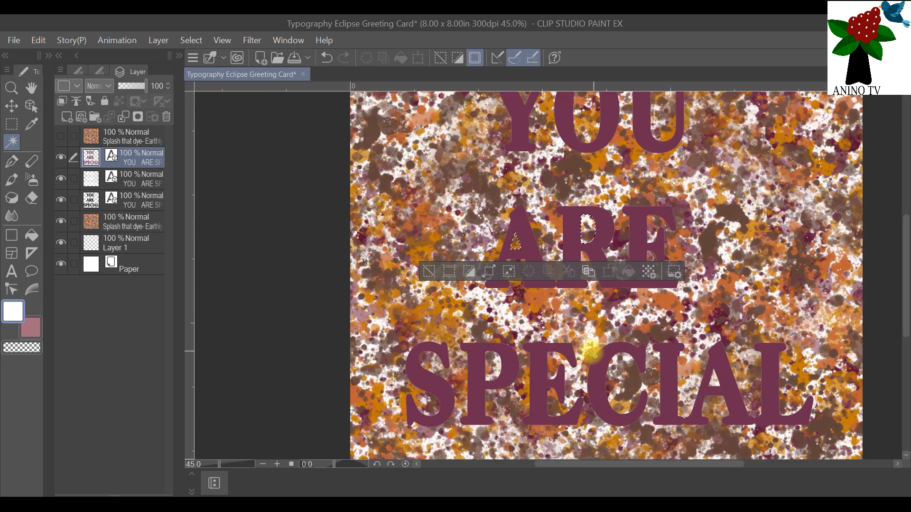
pyautogui.keyDown('shift'); pyautogui.click(492, 369); pyautogui.keyUp('shift')
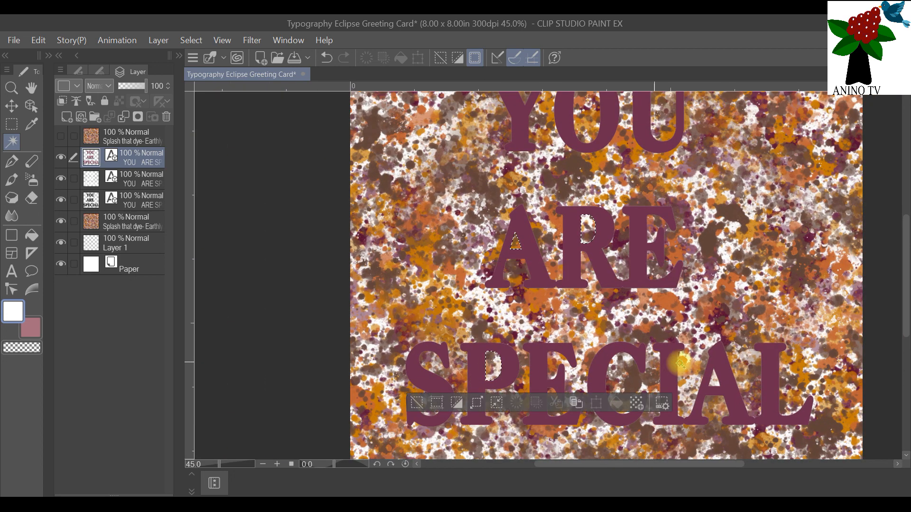
pyautogui.keyDown('shift'); pyautogui.click(715, 379); pyautogui.keyUp('shift')
pyautogui.scroll(1, 693, 218)
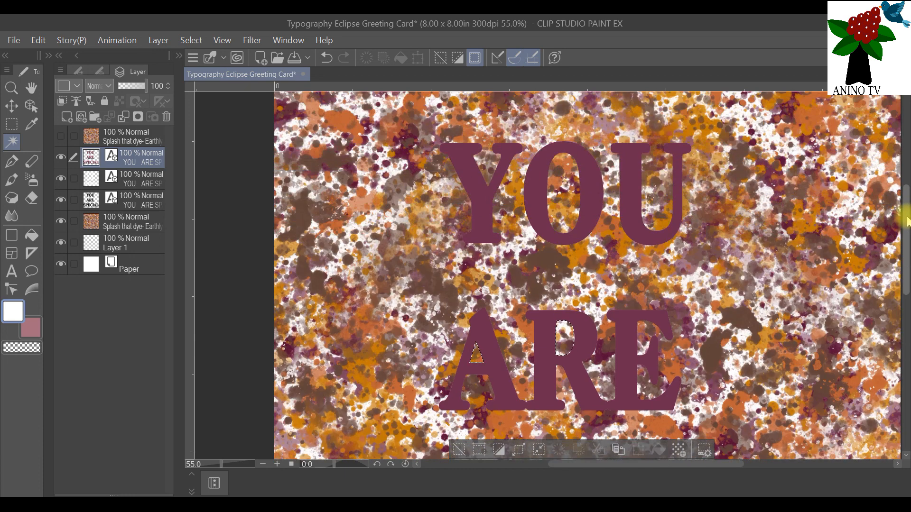
pyautogui.moveTo(908, 221); pyautogui.dragTo(907, 216)
pyautogui.click(559, 216)
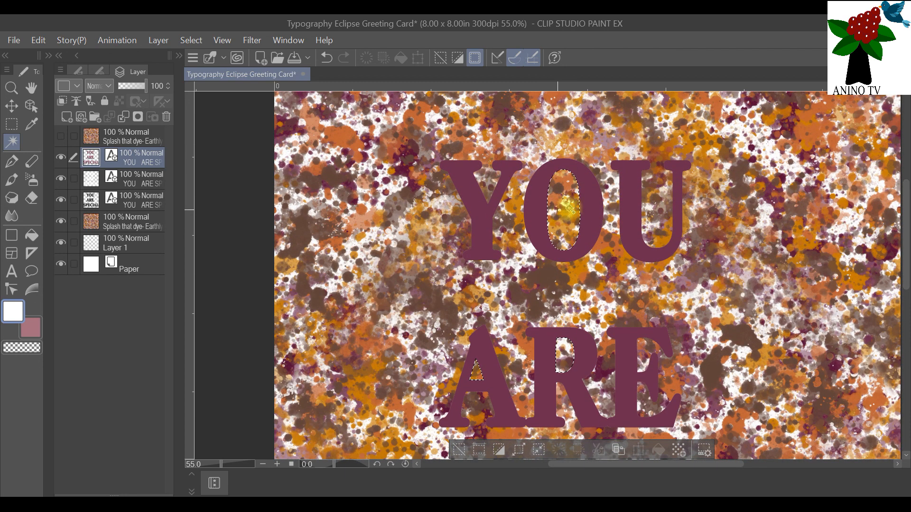
# - Add the whole area surrounding the greeting letters to the selection
pyautogui.scroll(-4, 576, 232)
pyautogui.scroll(-1, 577, 232)
pyautogui.scroll(1, 743, 390)
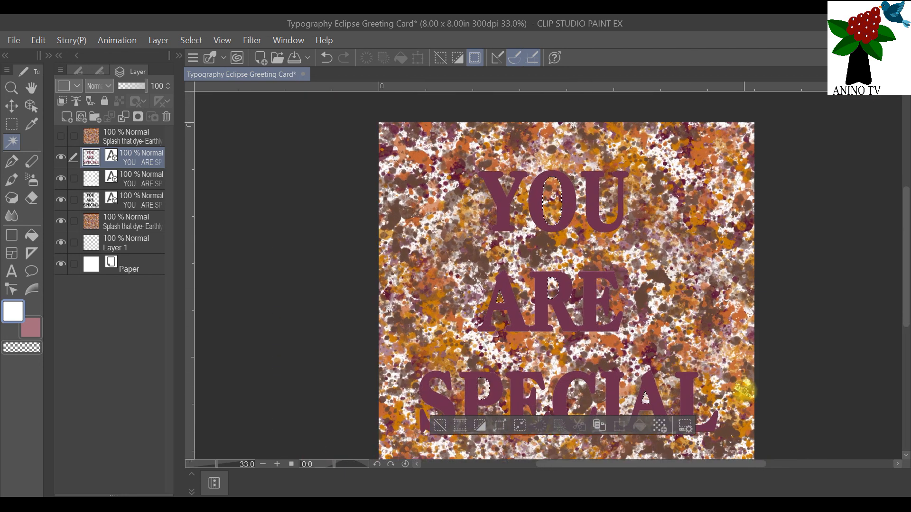
pyautogui.scroll(6, 565, 220)
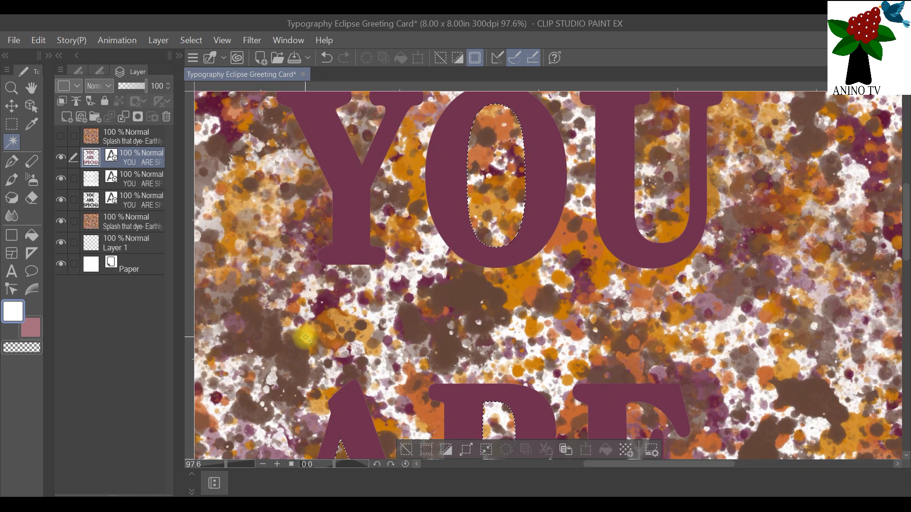
pyautogui.click(306, 337)
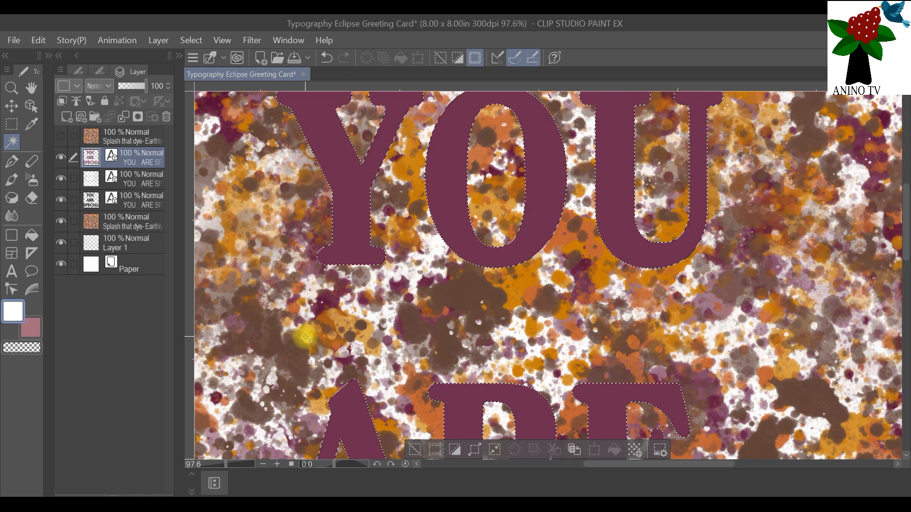
# - Inspect the selection outline around the letters in all three lines of the greeting
pyautogui.scroll(-3, 306, 337)
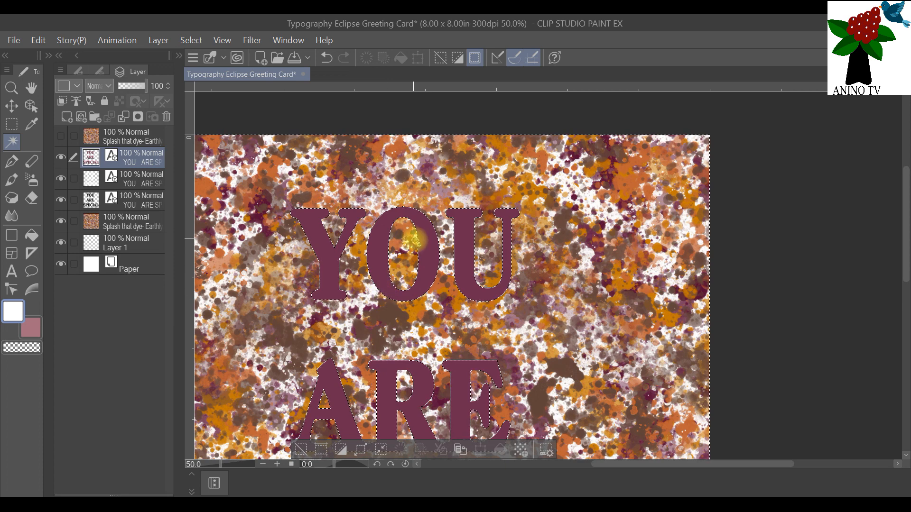
pyautogui.scroll(-1, 382, 297)
pyautogui.scroll(2, 367, 275)
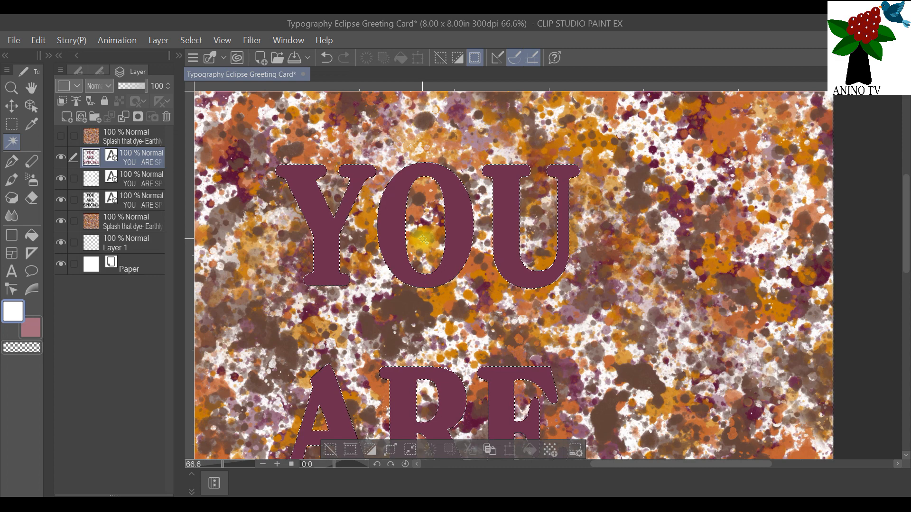
pyautogui.scroll(-2, 423, 240)
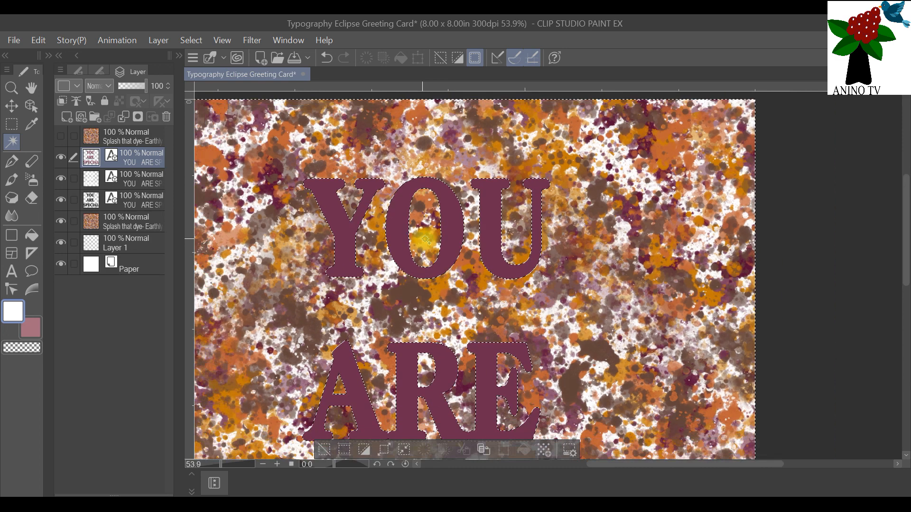
pyautogui.scroll(-2, 904, 223)
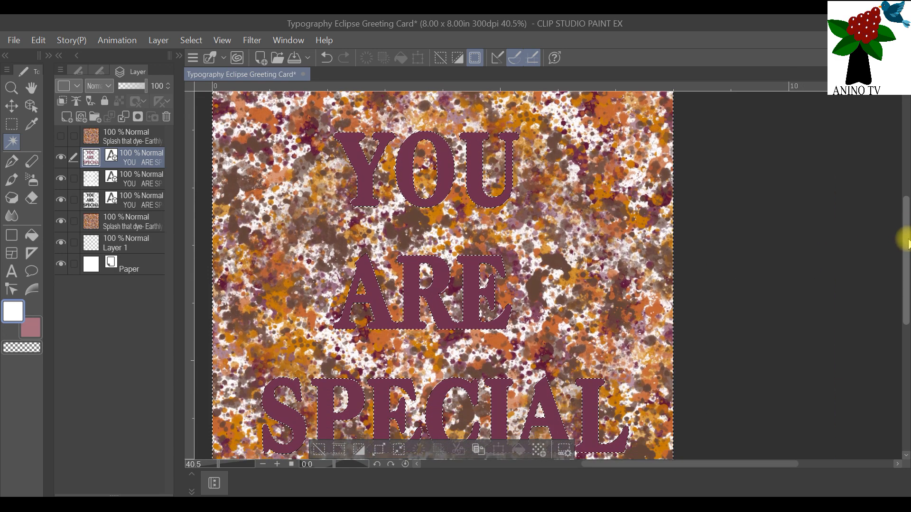
pyautogui.scroll(-1, 539, 240)
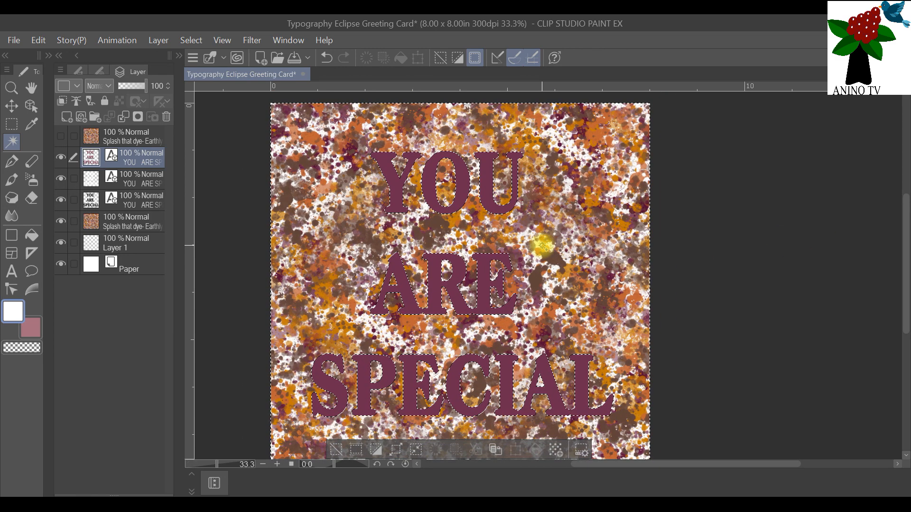
pyautogui.scroll(-1, 543, 244)
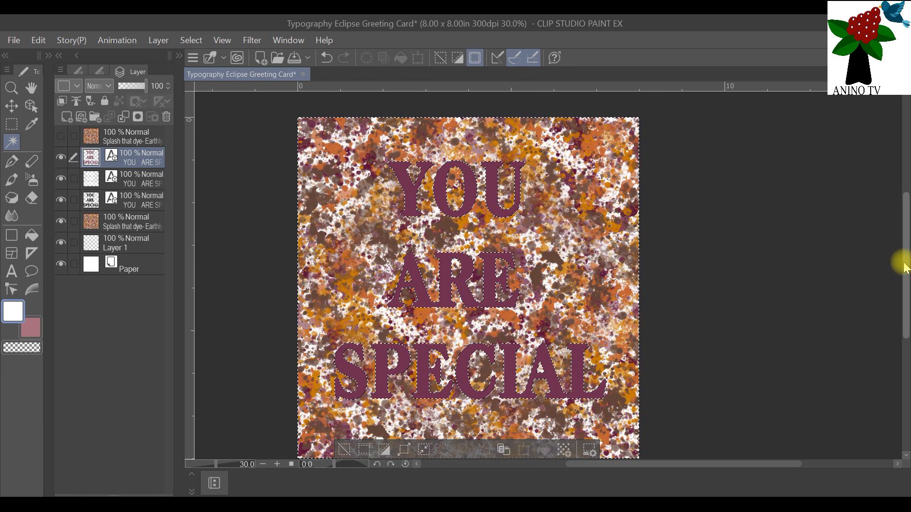
pyautogui.moveTo(904, 268); pyautogui.dragTo(906, 274)
pyautogui.scroll(1, 642, 224)
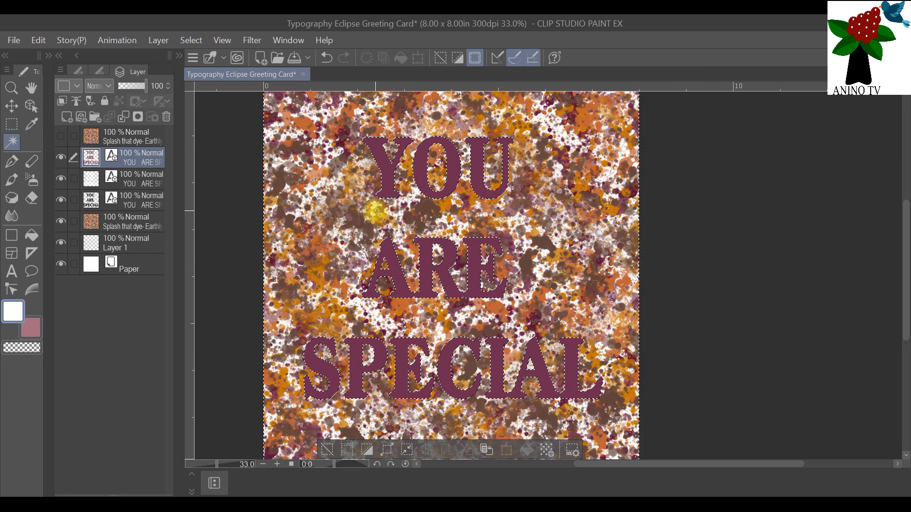
# - Show the top splash pattern copy and delete its selected area, keeping the pattern only within the letter shapes
pyautogui.click(115, 142)
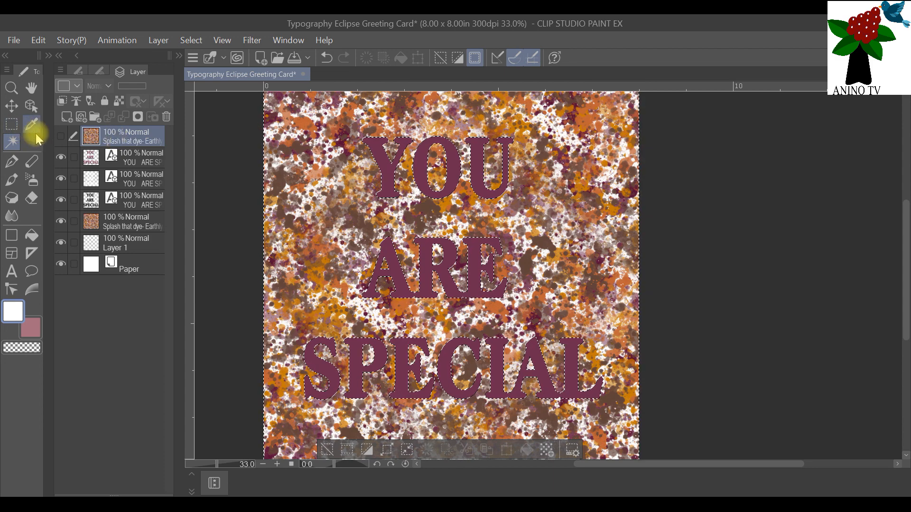
pyautogui.click(60, 137)
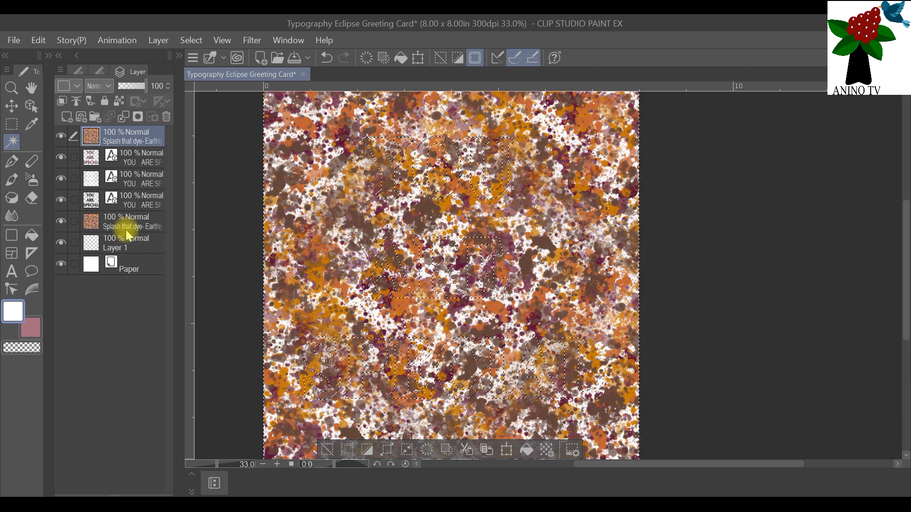
pyautogui.press('Delete')
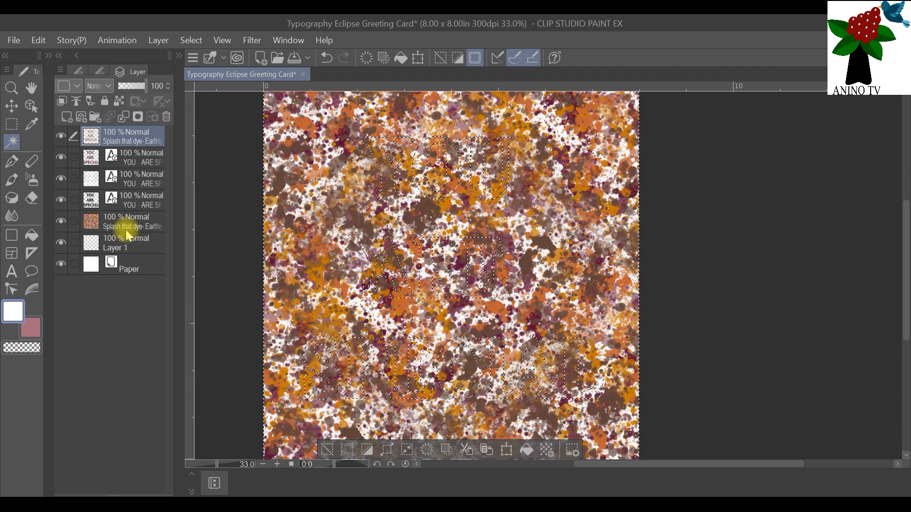
# - Hide the lower splash background layer and clear the selection around the letters
pyautogui.click(61, 221)
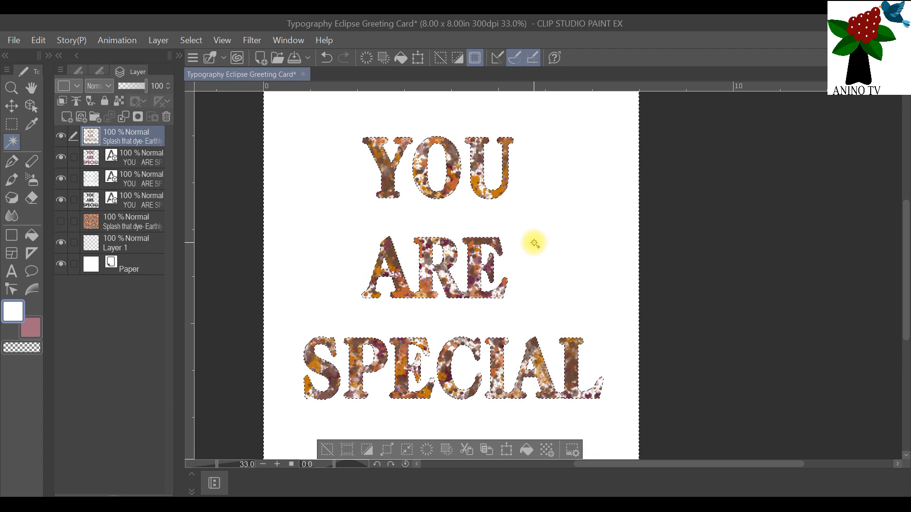
pyautogui.scroll(-1, 534, 244)
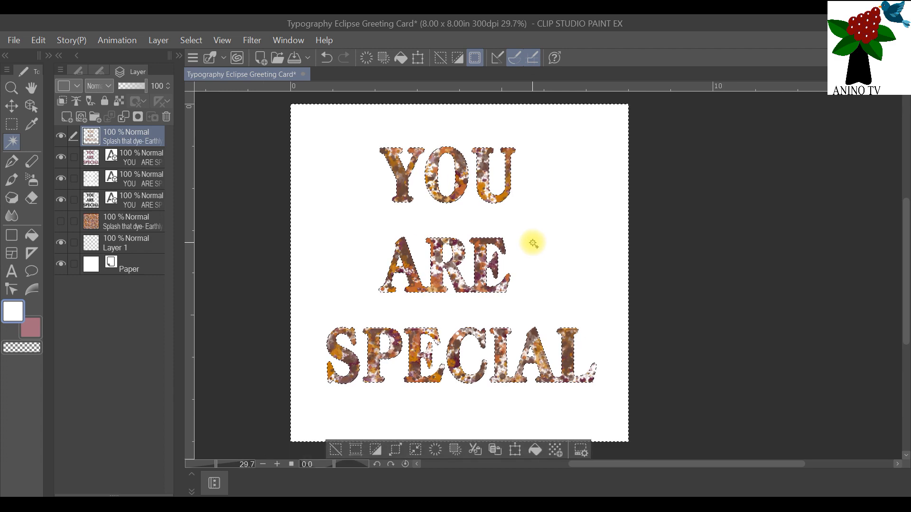
pyautogui.click(190, 42)
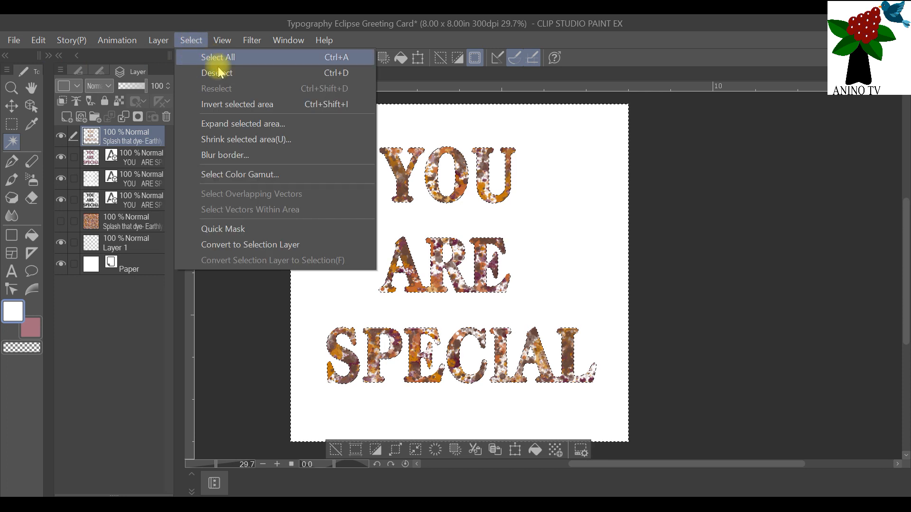
pyautogui.click(221, 75)
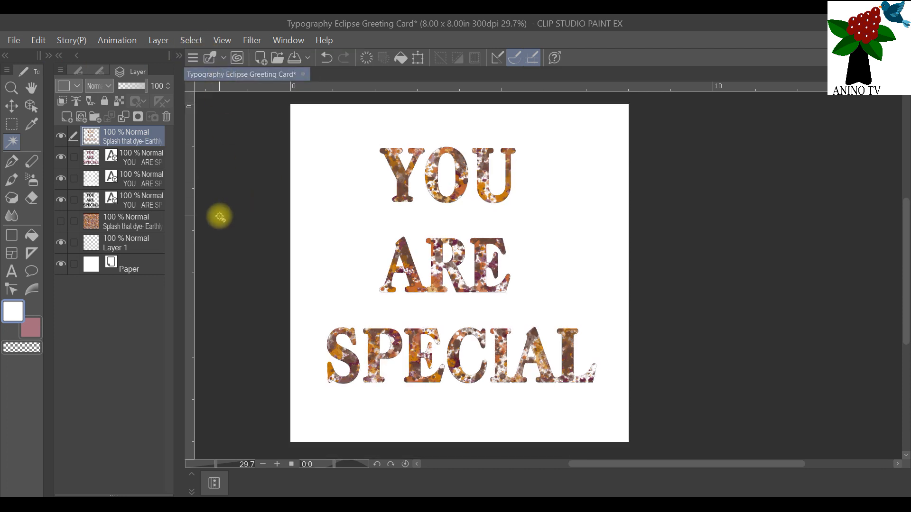
# - Activate the Object operation tool and show the lower splash background layer again
pyautogui.click(32, 108)
pyautogui.click(79, 70)
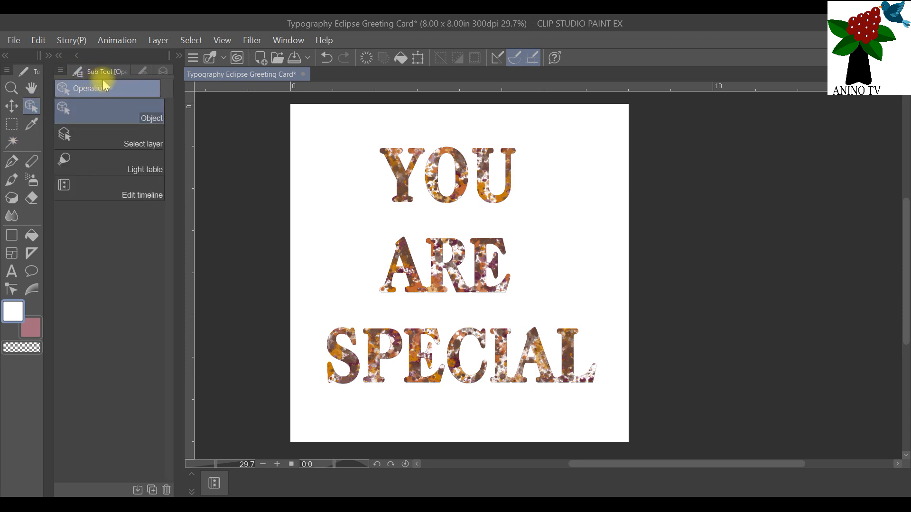
pyautogui.click(162, 71)
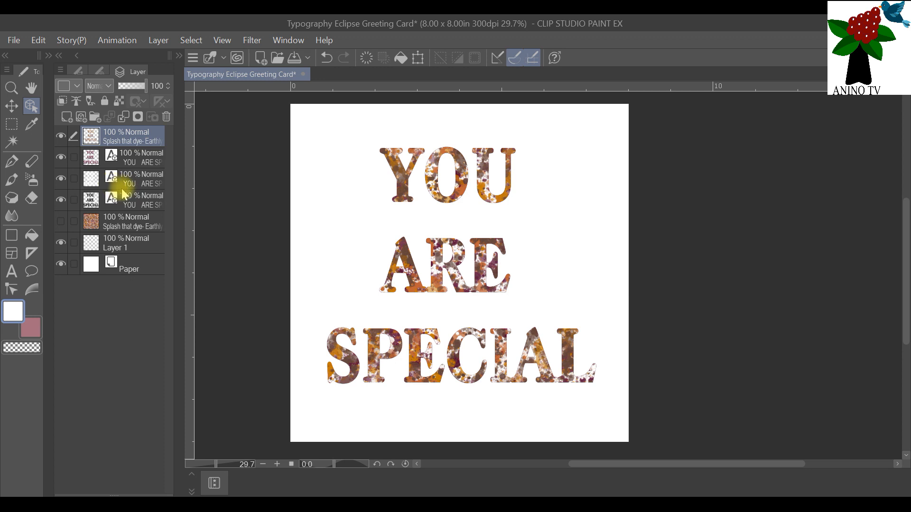
pyautogui.click(60, 222)
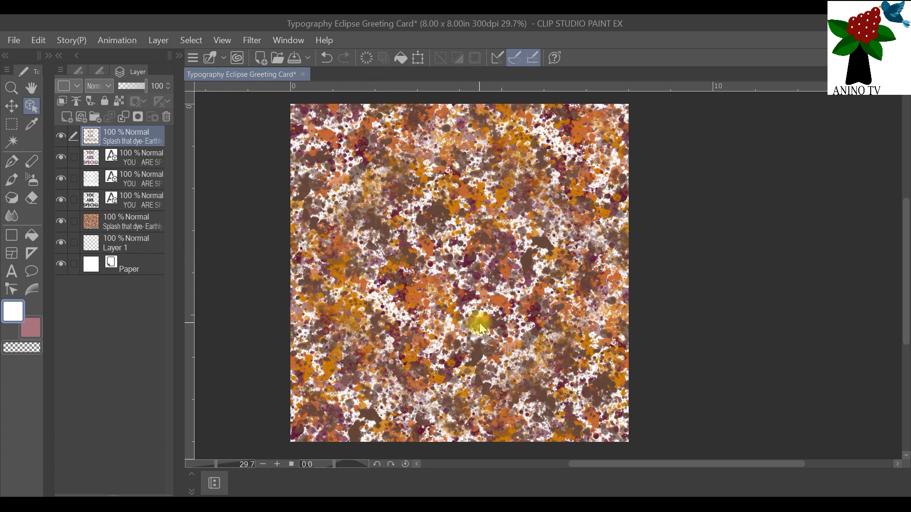
# - Nudge the middle white "YOU ARE SPECIAL" text layer slightly upward from behind the splash-filled letters
pyautogui.click(131, 182)
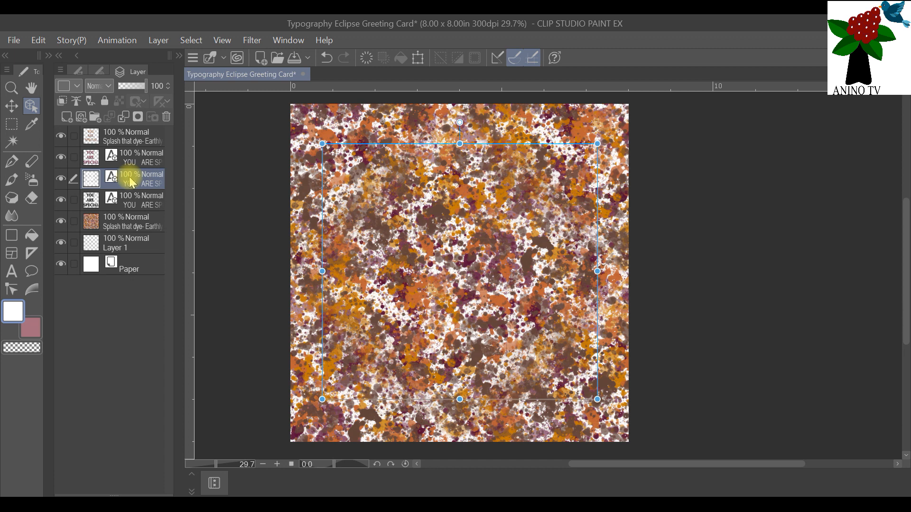
pyautogui.press('Up')
pyautogui.press('Up')
pyautogui.press('Up')
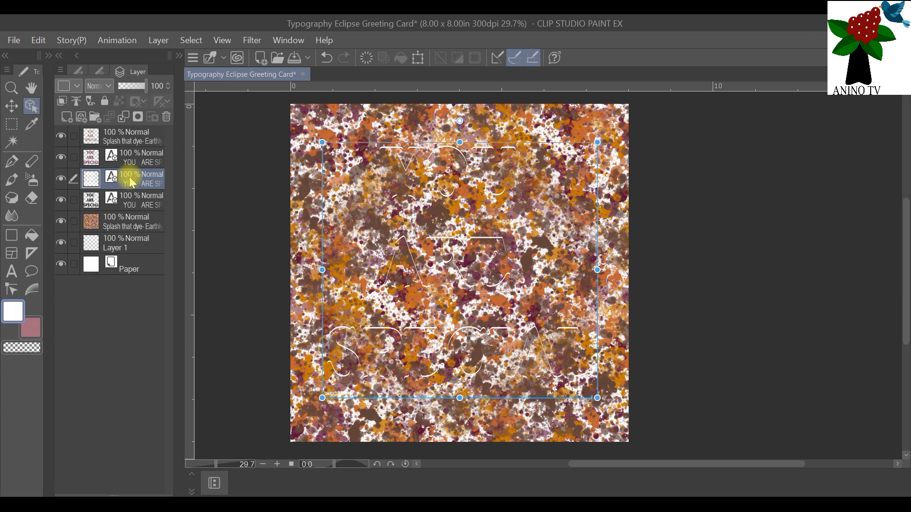
# - Nudge the middle white "YOU ARE SPECIAL" text layer slightly to the right behind the splash-filled letters
pyautogui.press('Right')
pyautogui.press('Right')
pyautogui.press('Right')
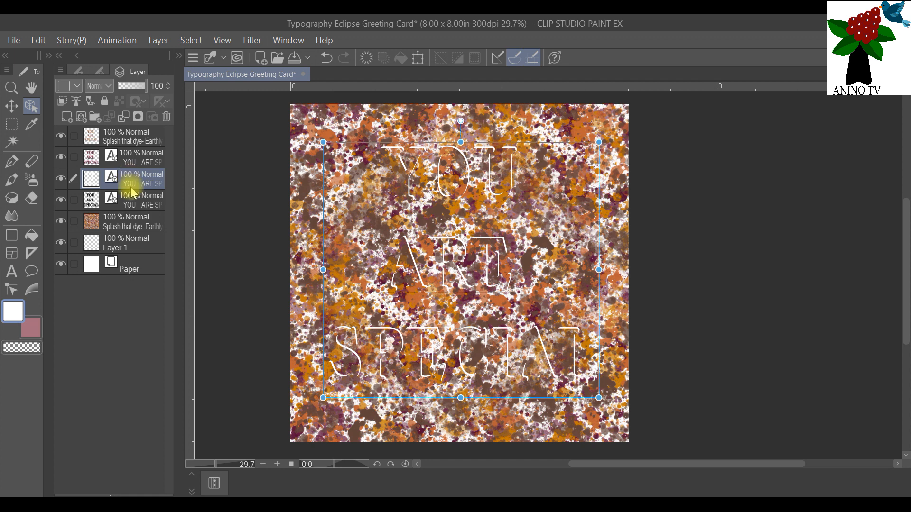
# - Offset the lowest black "YOU ARE SPECIAL" text layer slightly down and to the left of the splash-filled letters
pyautogui.click(132, 203)
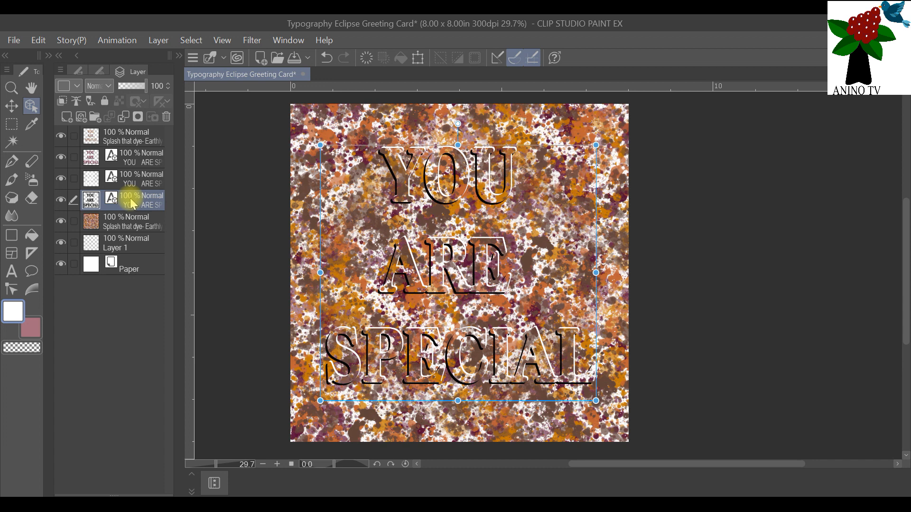
pyautogui.scroll(-1, 559, 181)
pyautogui.scroll(1, 582, 206)
# - Add a new raster layer directly above Layer 1, beneath the splash background layer
pyautogui.click(11, 106)
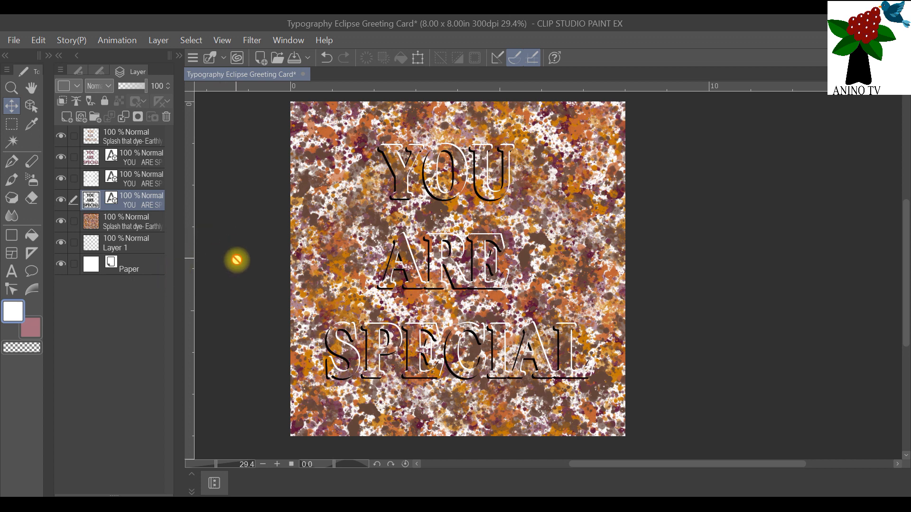
pyautogui.click(148, 245)
pyautogui.click(132, 221)
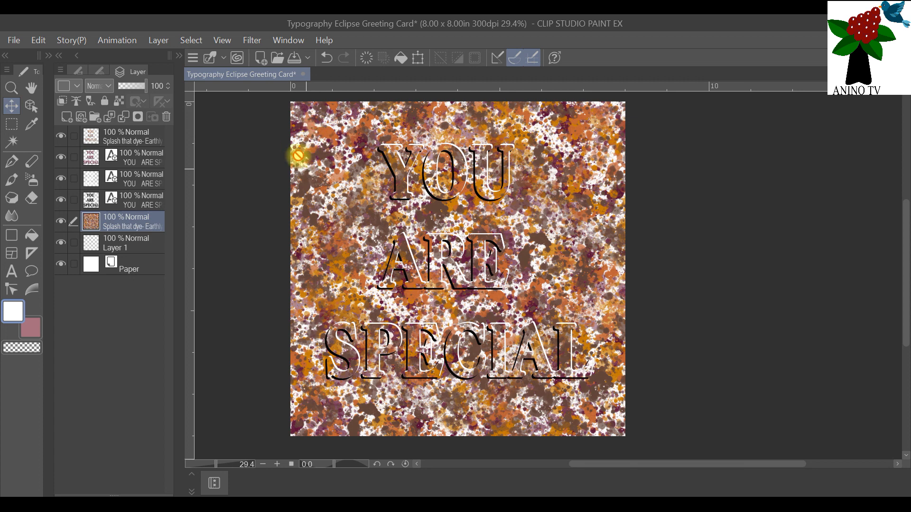
pyautogui.click(134, 243)
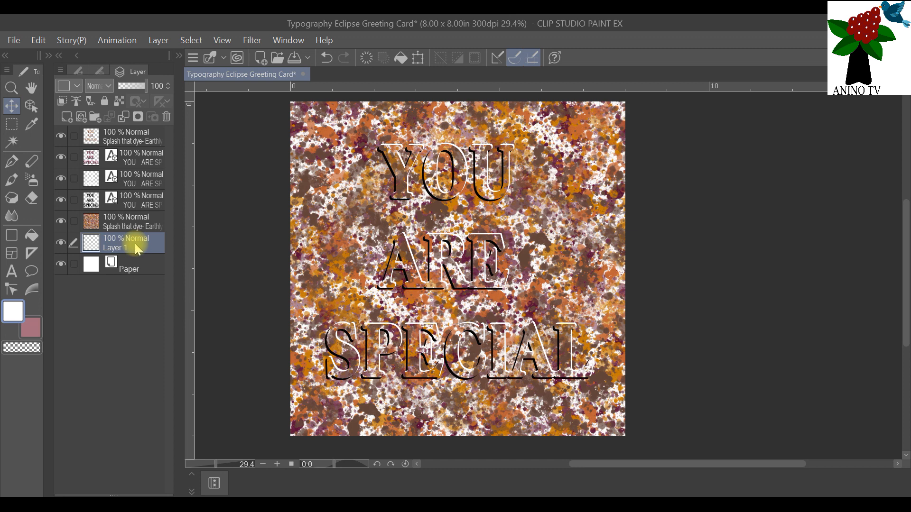
pyautogui.rightClick(105, 242)
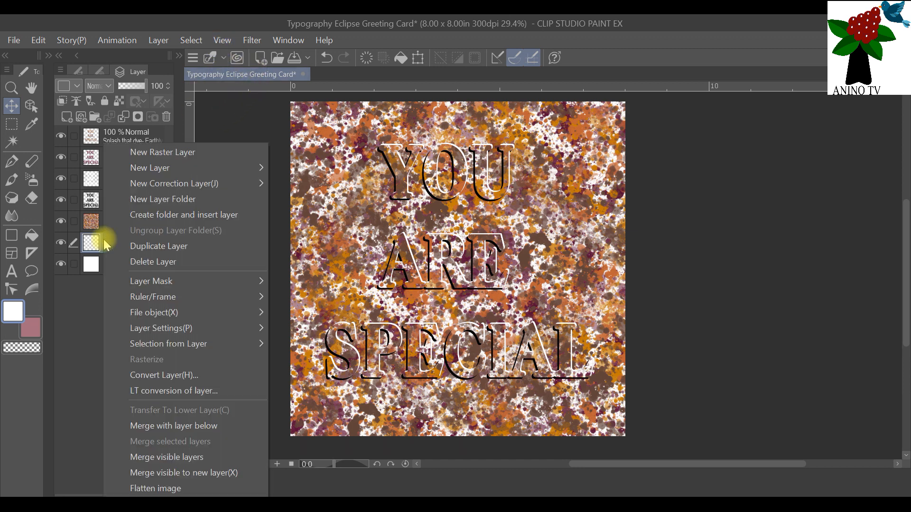
pyautogui.click(67, 117)
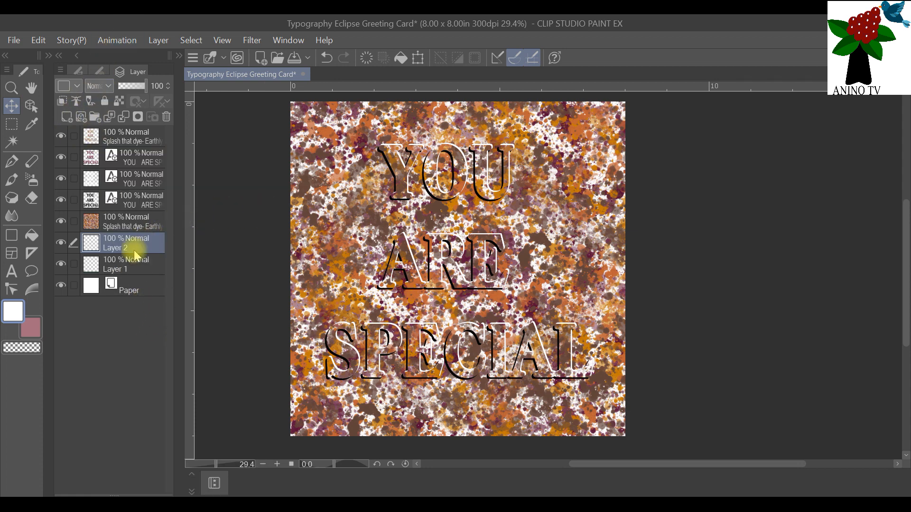
# - Activate the Rectangle figure tool with the square figure shape and the Create fill option
pyautogui.click(12, 236)
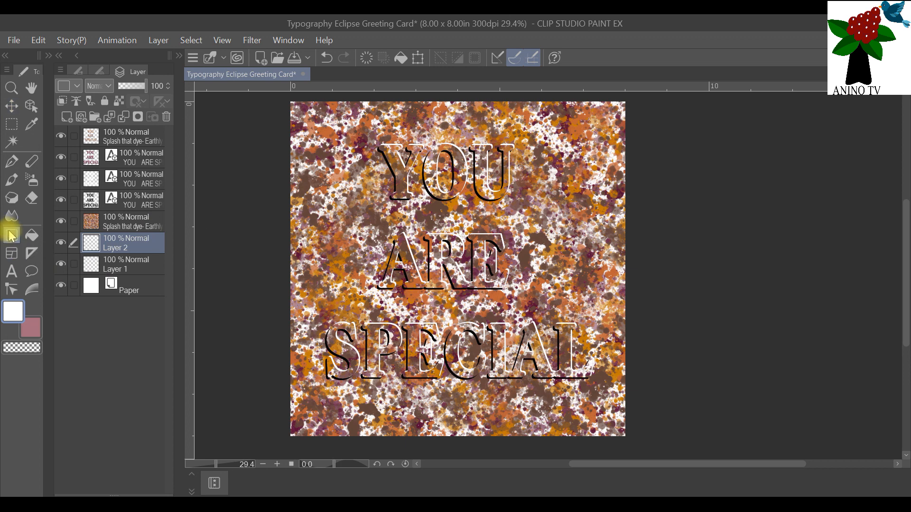
pyautogui.click(77, 69)
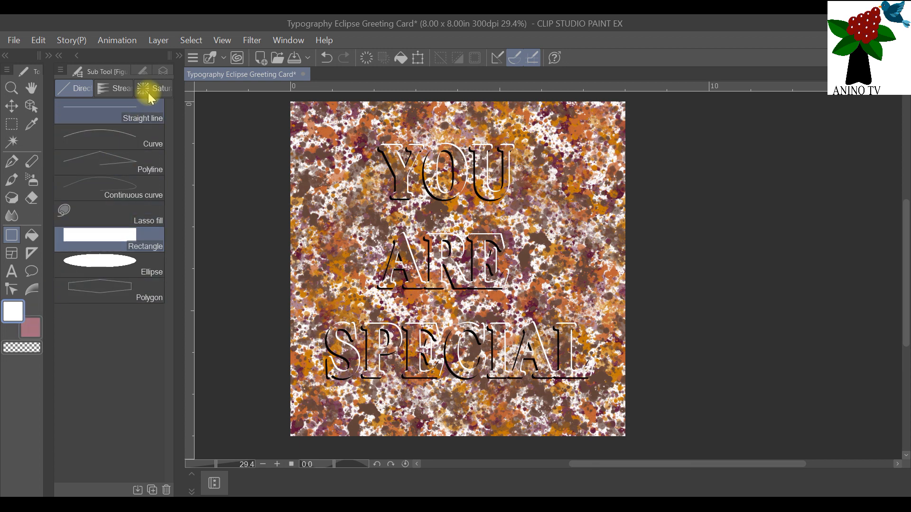
pyautogui.click(178, 58)
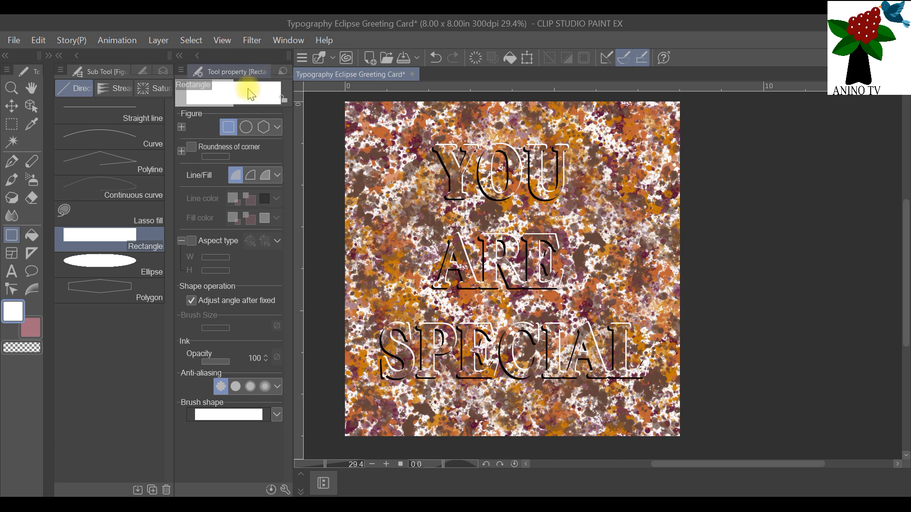
pyautogui.click(227, 129)
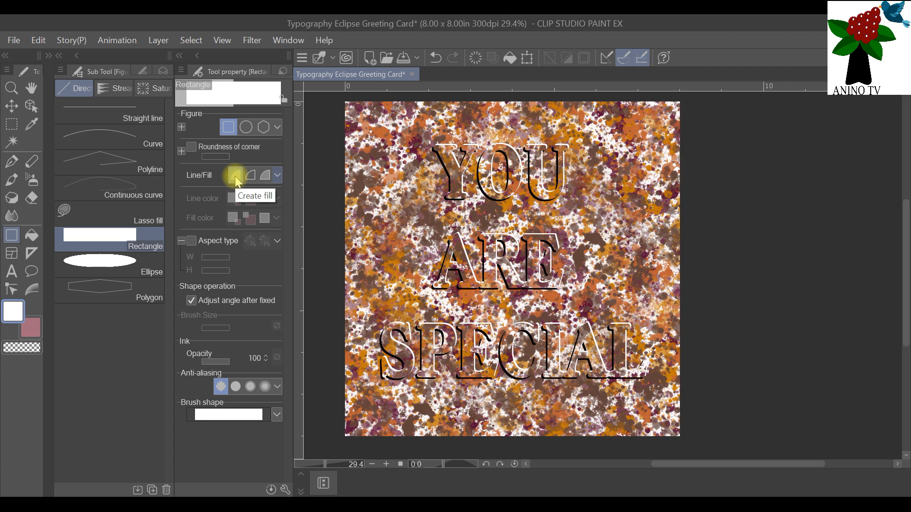
pyautogui.click(180, 57)
pyautogui.click(59, 56)
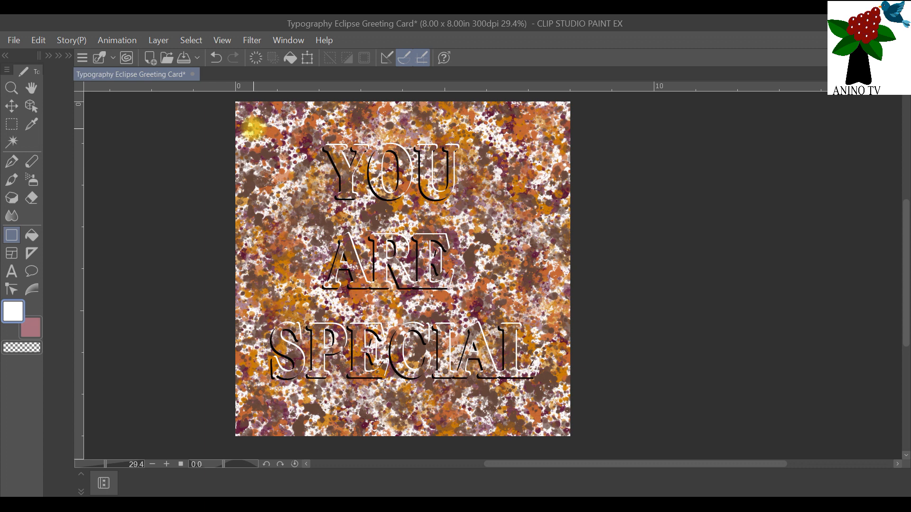
# - Display the grid over the canvas and bring the layer list back into view
pyautogui.click(222, 40)
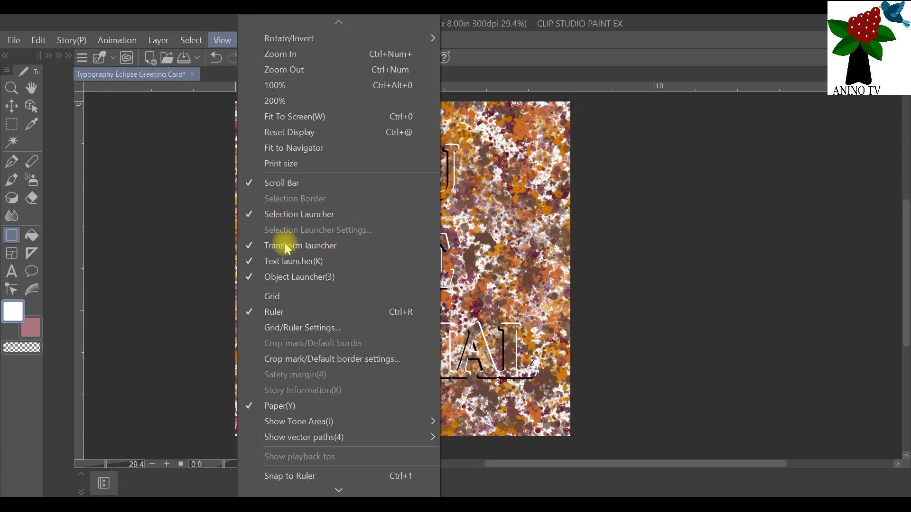
pyautogui.click(292, 297)
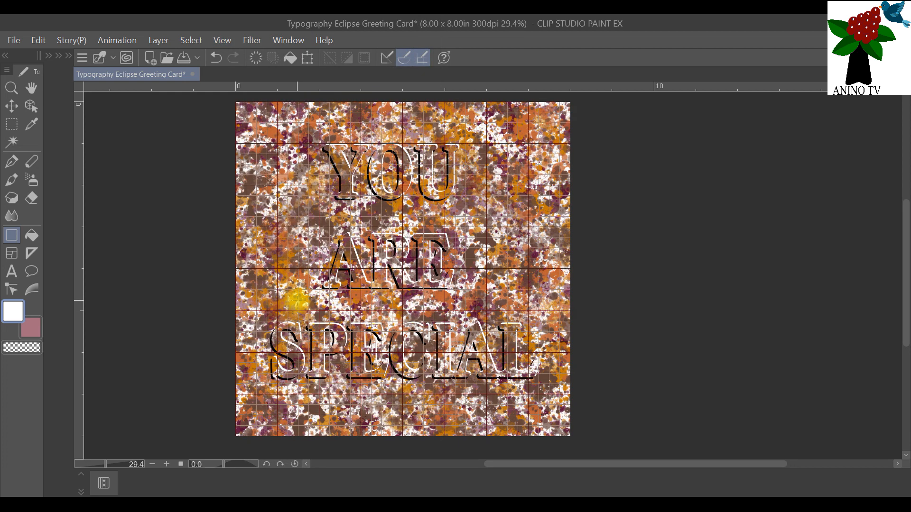
pyautogui.click(70, 55)
pyautogui.click(61, 57)
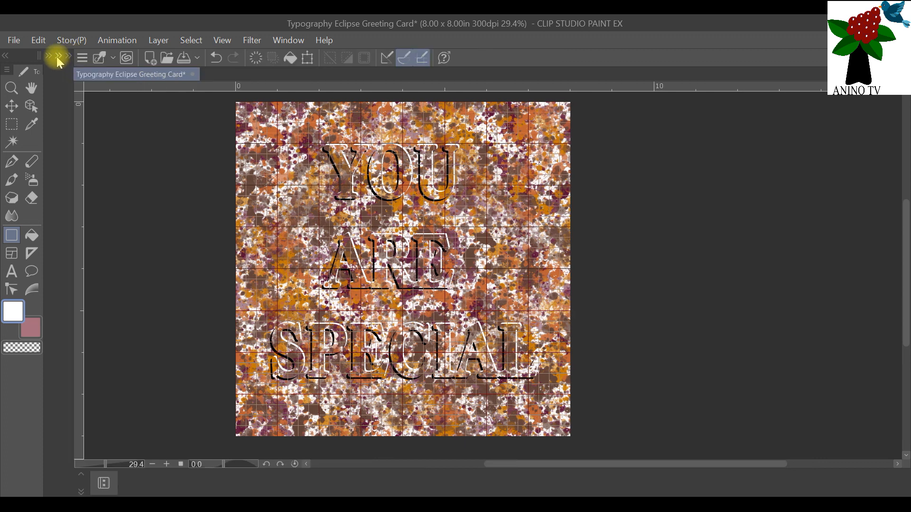
pyautogui.click(56, 56)
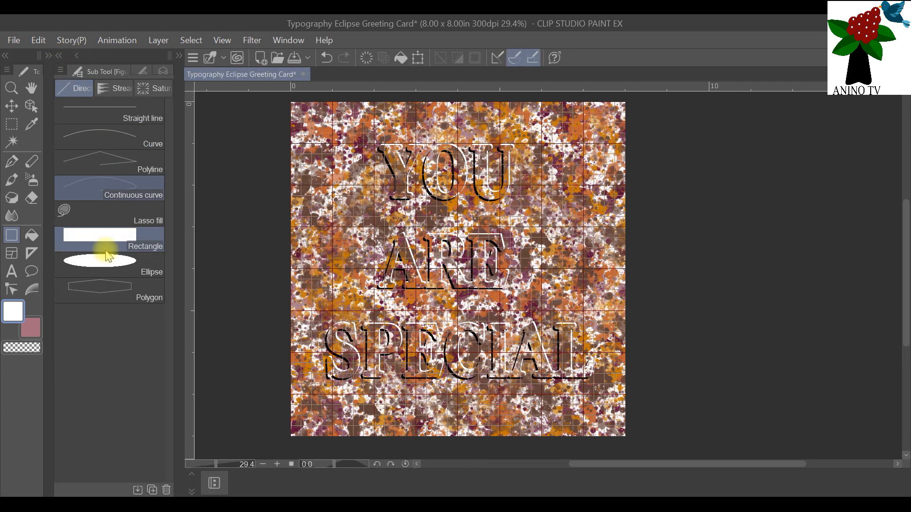
pyautogui.click(167, 69)
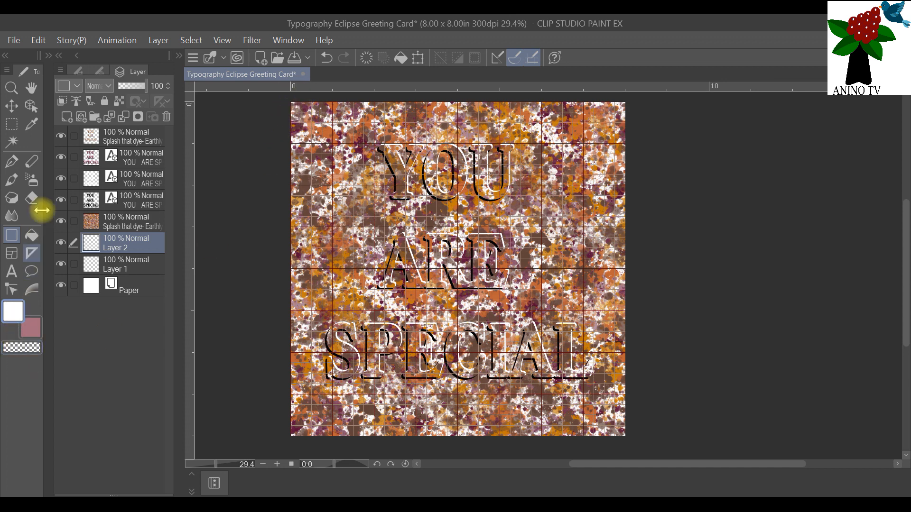
# - Hide the splash background and cover the whole canvas on Layer 2 with a filled rectangle in dark plum sampled from the splash pattern
pyautogui.click(14, 311)
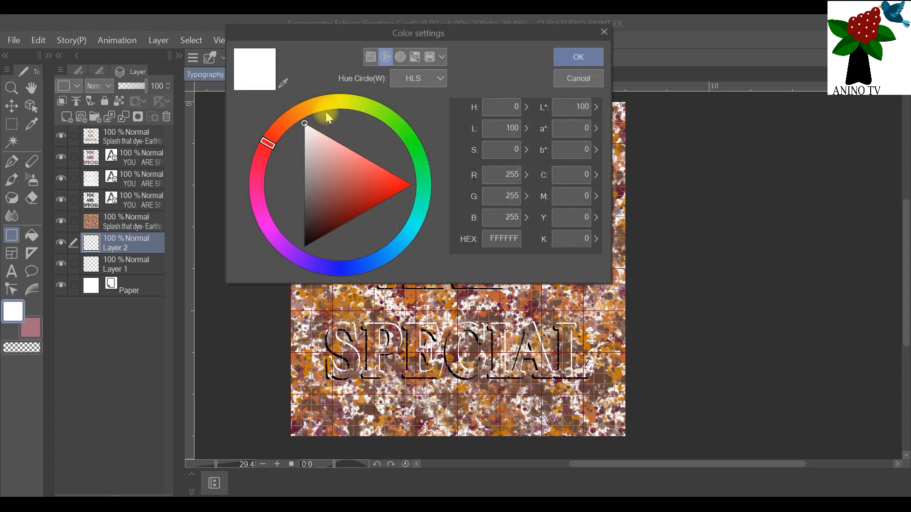
pyautogui.moveTo(563, 40); pyautogui.dragTo(338, 108)
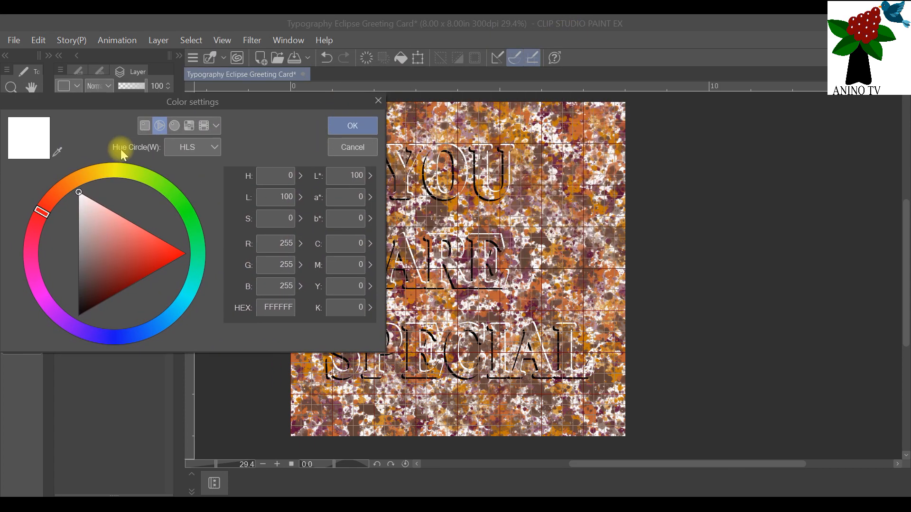
pyautogui.click(58, 152)
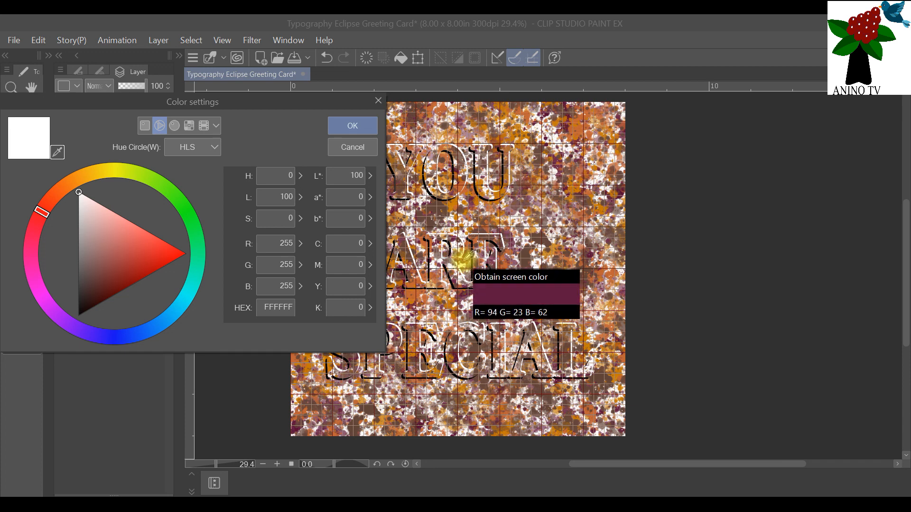
pyautogui.click(465, 264)
pyautogui.click(349, 126)
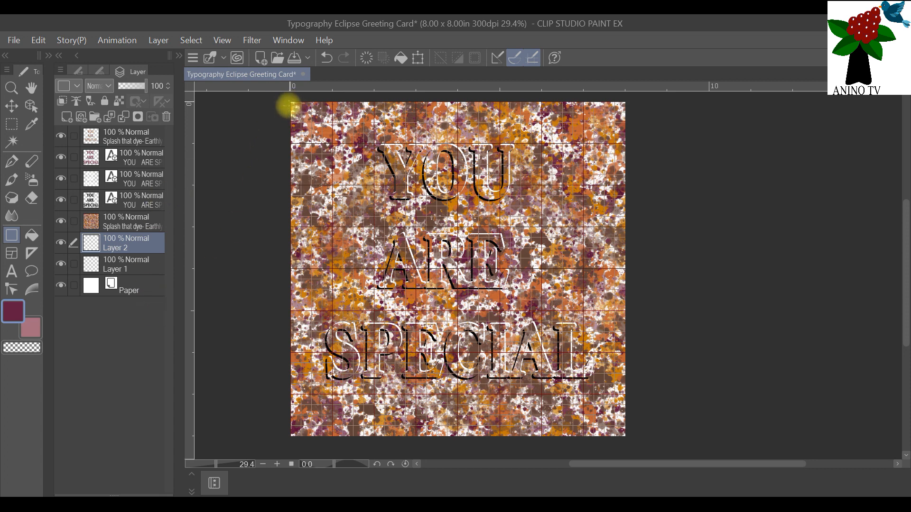
pyautogui.click(61, 221)
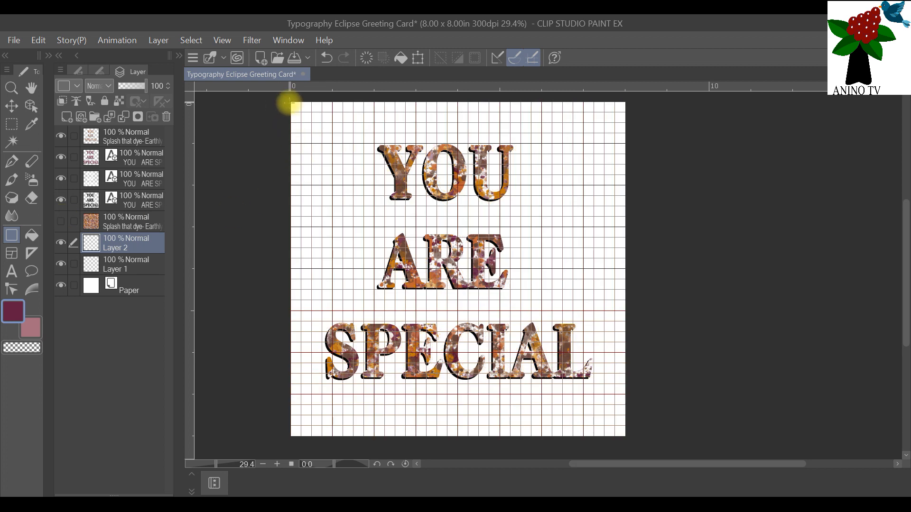
pyautogui.moveTo(294, 105); pyautogui.dragTo(624, 436)
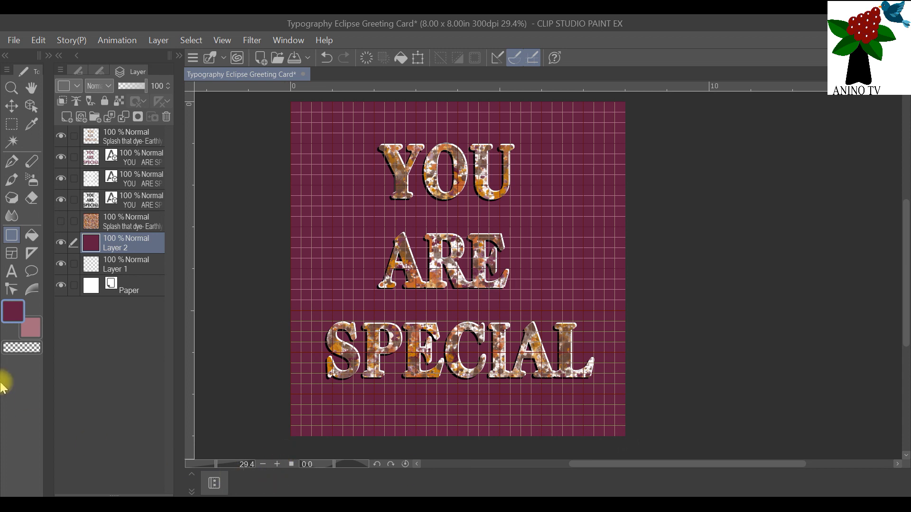
# - Add a layer above the plum fill and draw a white filled square one grid cell smaller than the canvas from its upper-left corner
pyautogui.click(67, 117)
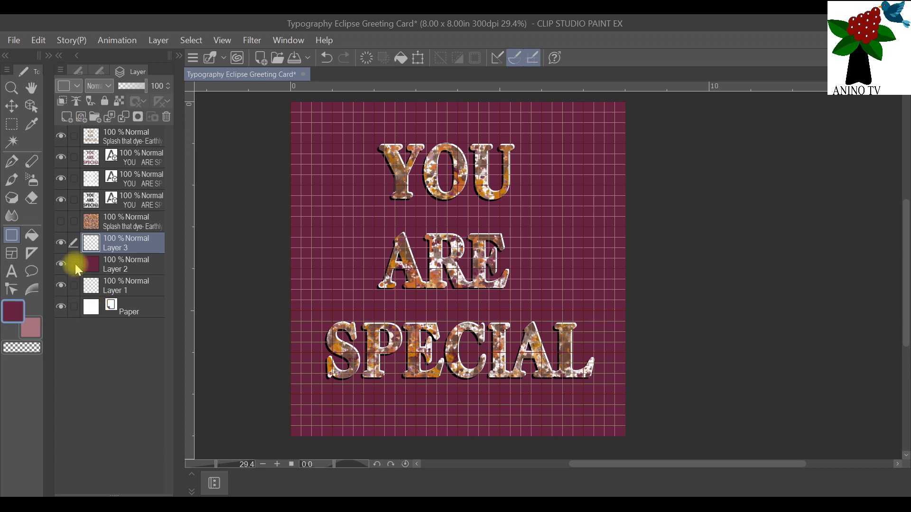
pyautogui.doubleClick(12, 308)
pyautogui.moveTo(113, 243); pyautogui.dragTo(81, 147)
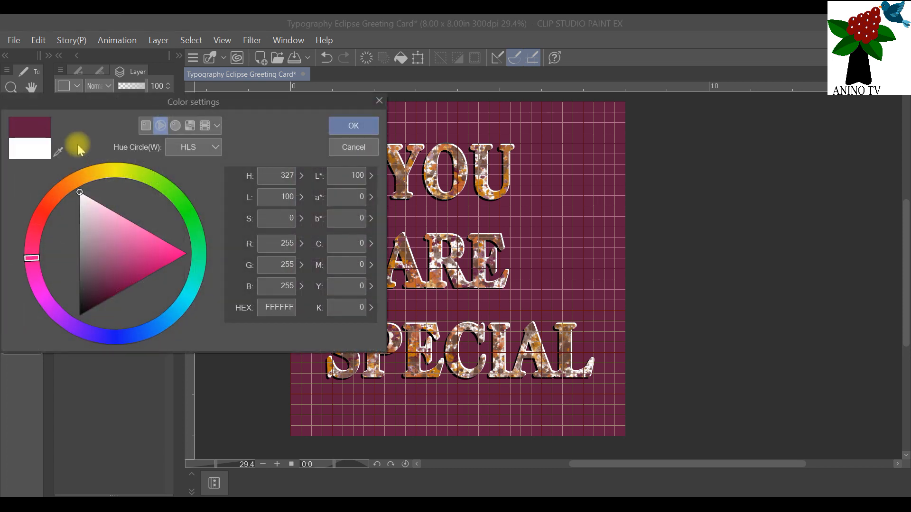
pyautogui.click(331, 126)
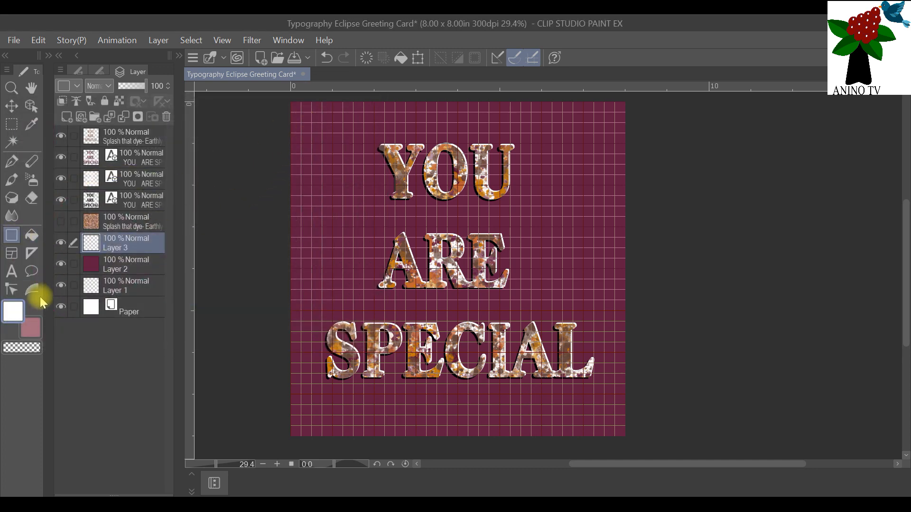
pyautogui.click(12, 237)
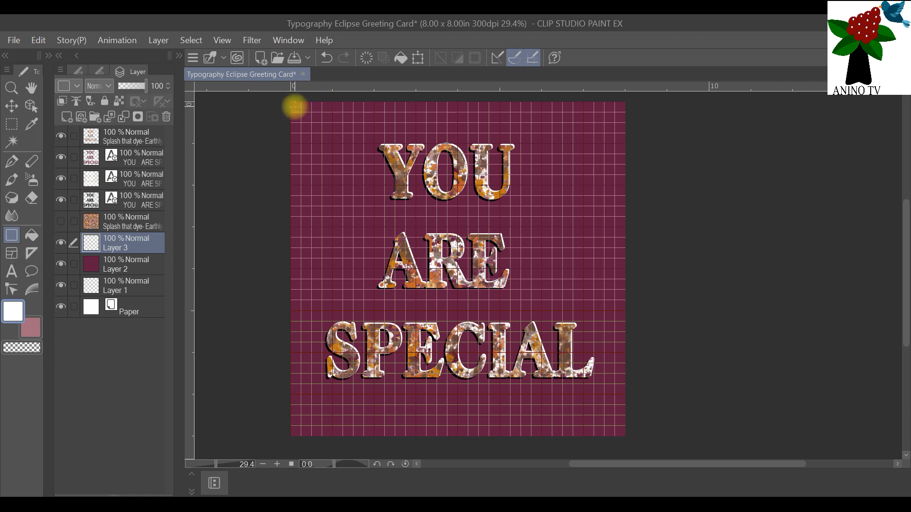
pyautogui.moveTo(295, 106); pyautogui.dragTo(612, 422)
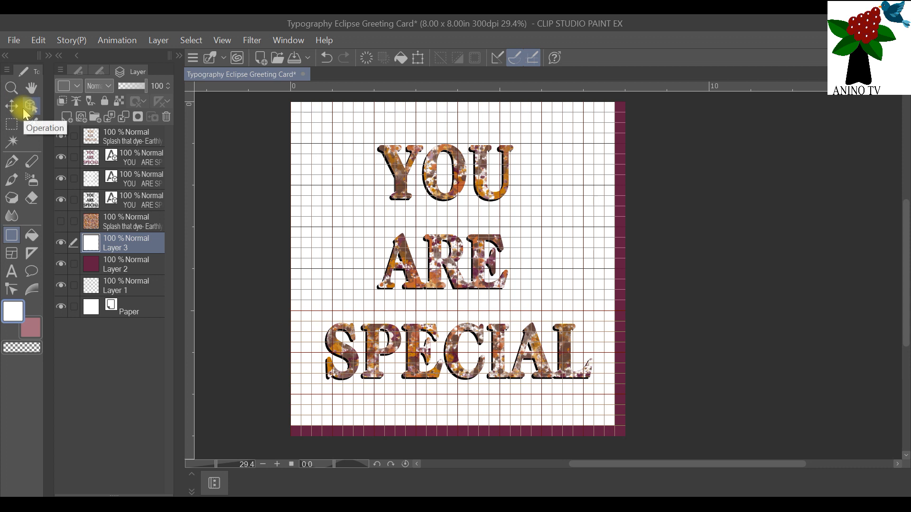
# - Move the white square on Layer 3 to the canvas centre, leaving an even plum border on all sides
pyautogui.click(34, 108)
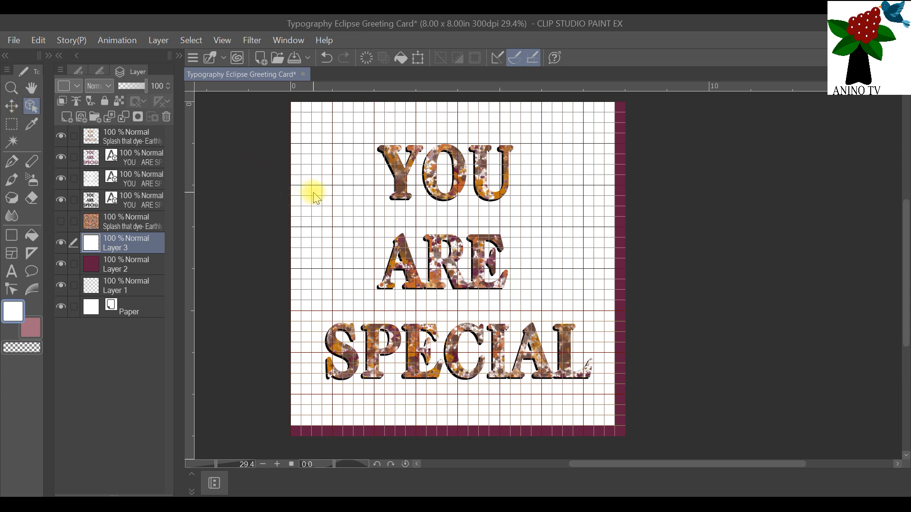
pyautogui.moveTo(320, 193); pyautogui.dragTo(326, 202)
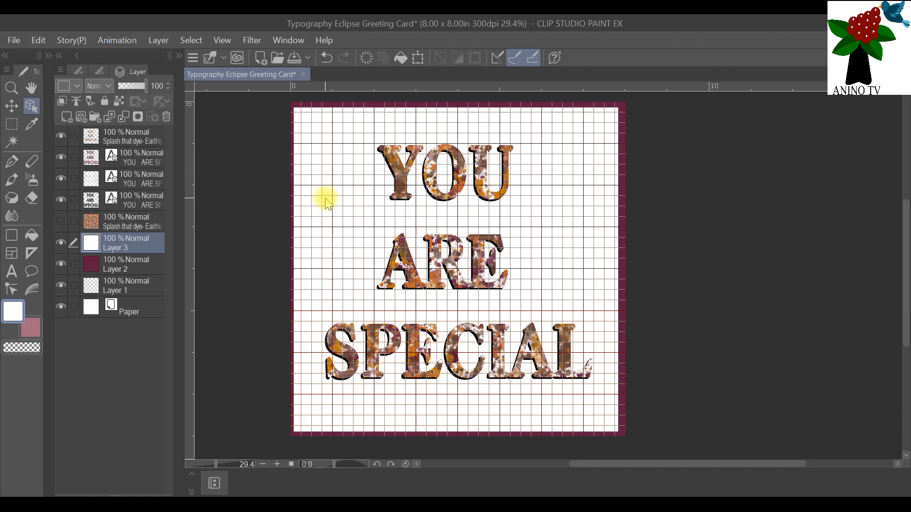
pyautogui.moveTo(326, 202); pyautogui.dragTo(330, 202)
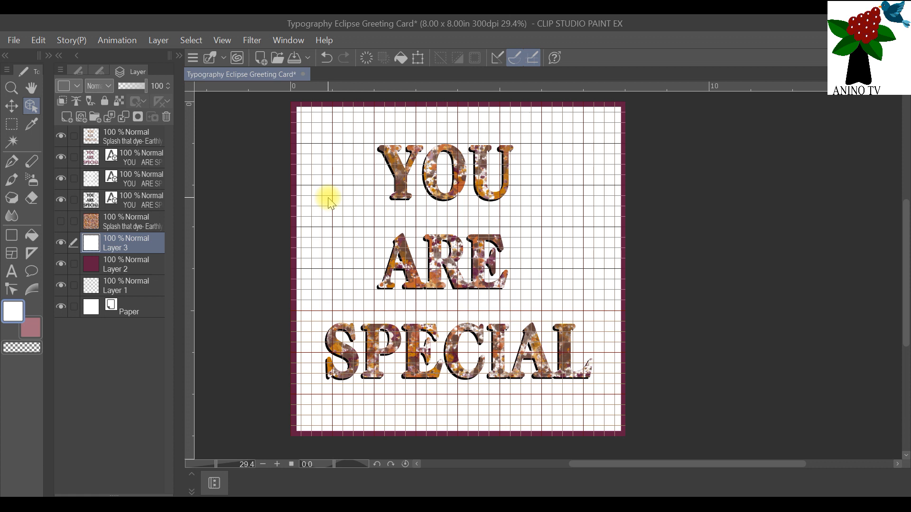
pyautogui.press('Left')
pyautogui.press('Left')
pyautogui.press('Left')
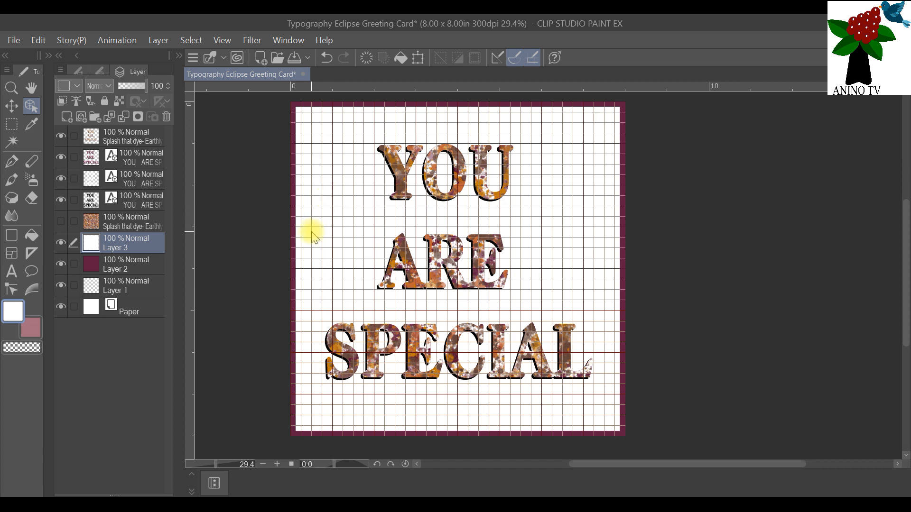
# - Show the splash background layer again and add a new raster layer directly above it
pyautogui.click(121, 228)
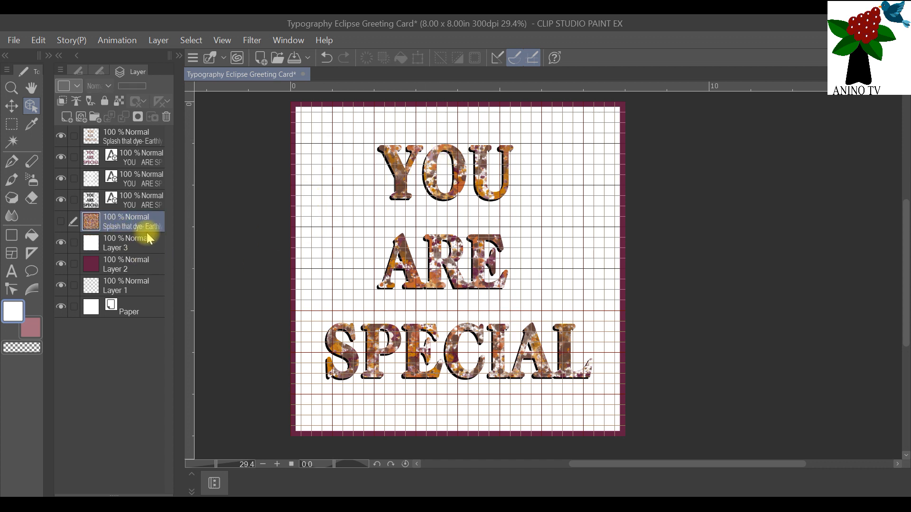
pyautogui.click(62, 221)
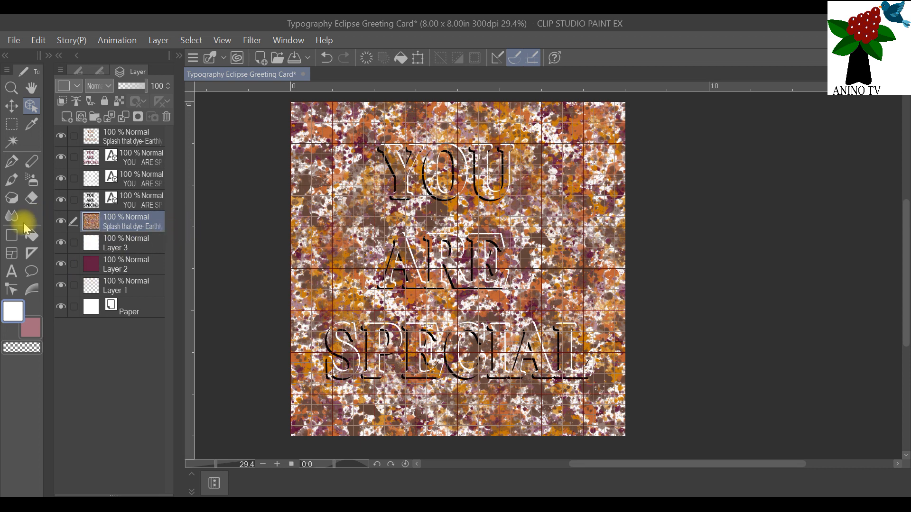
pyautogui.click(66, 118)
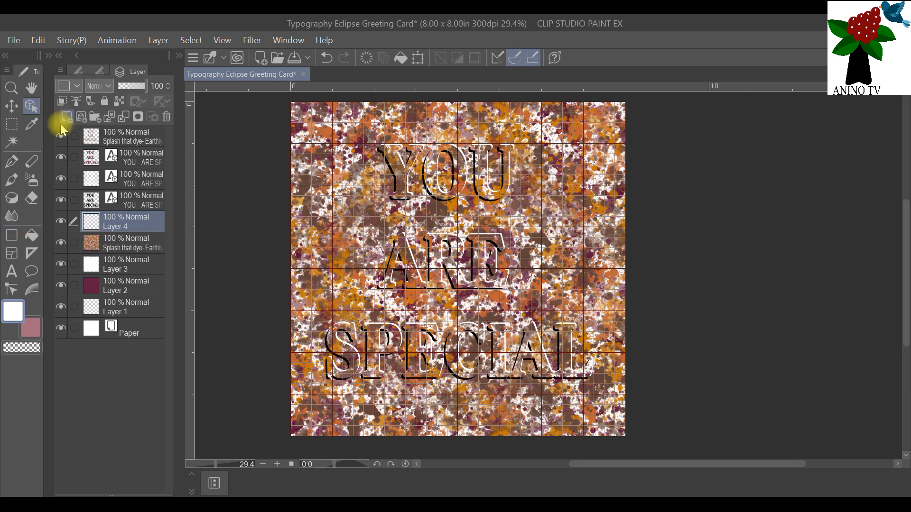
# - Draw a white filled square on Layer 4 over the splash background, inset one grid cell from every canvas edge
pyautogui.click(12, 236)
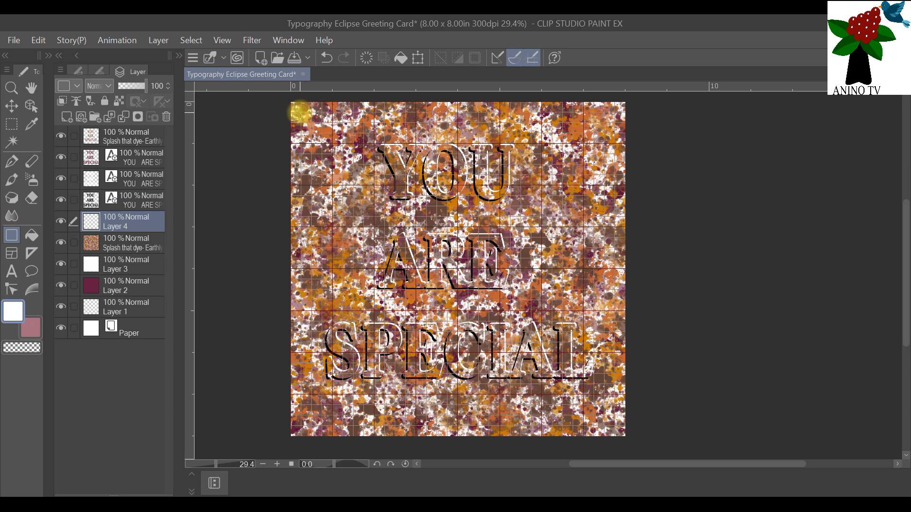
pyautogui.scroll(3, 300, 108)
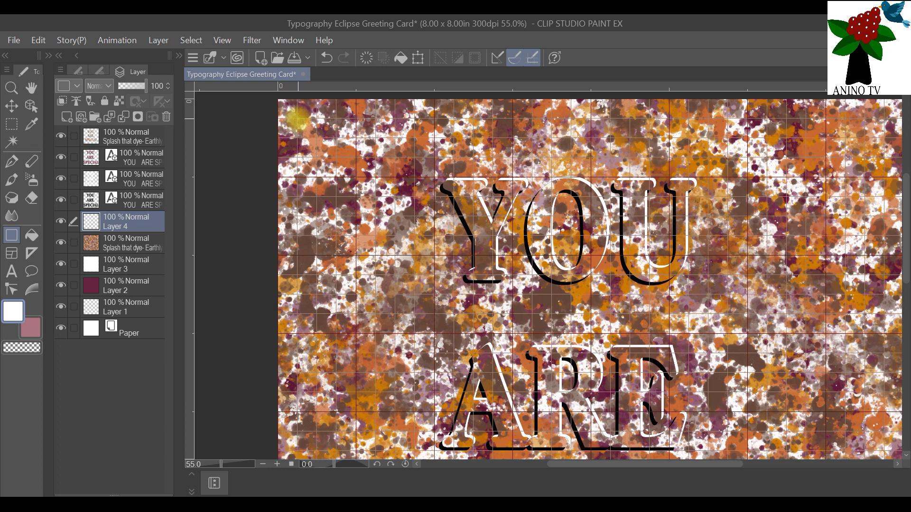
pyautogui.scroll(-3, 308, 119)
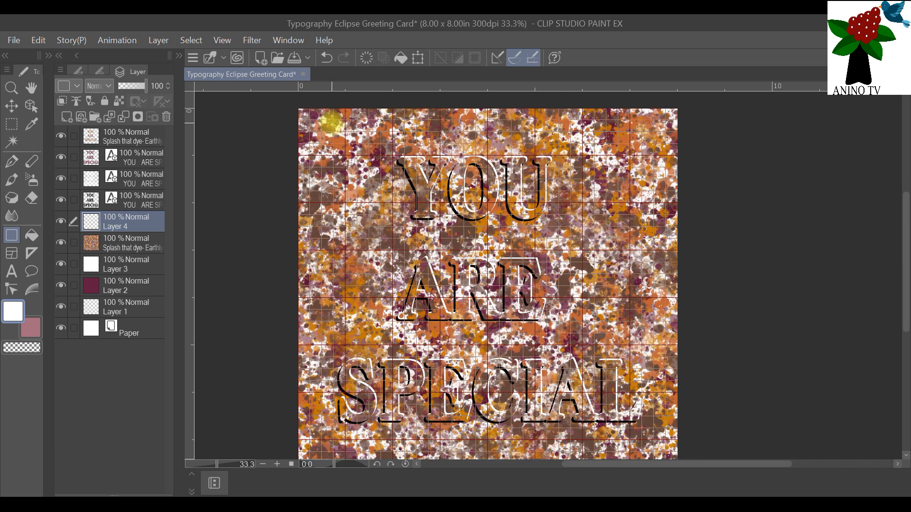
pyautogui.scroll(1, 332, 125)
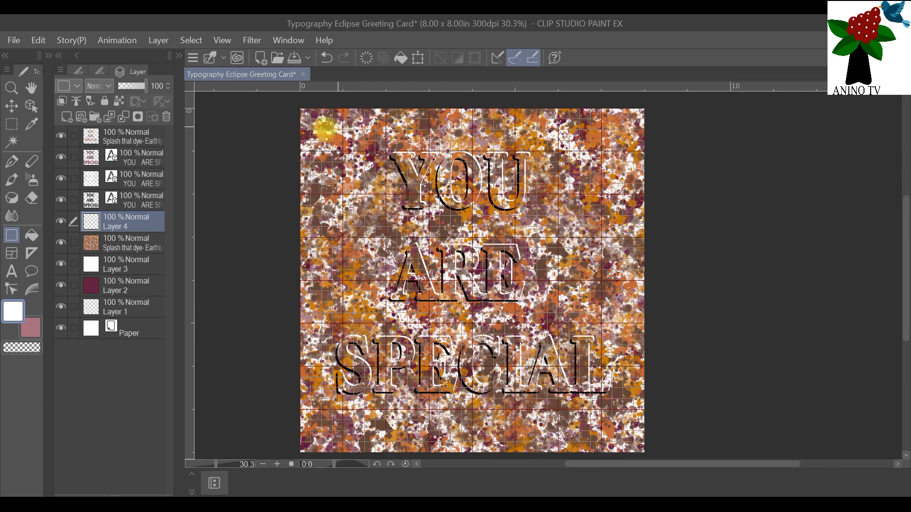
pyautogui.moveTo(310, 120); pyautogui.dragTo(631, 439)
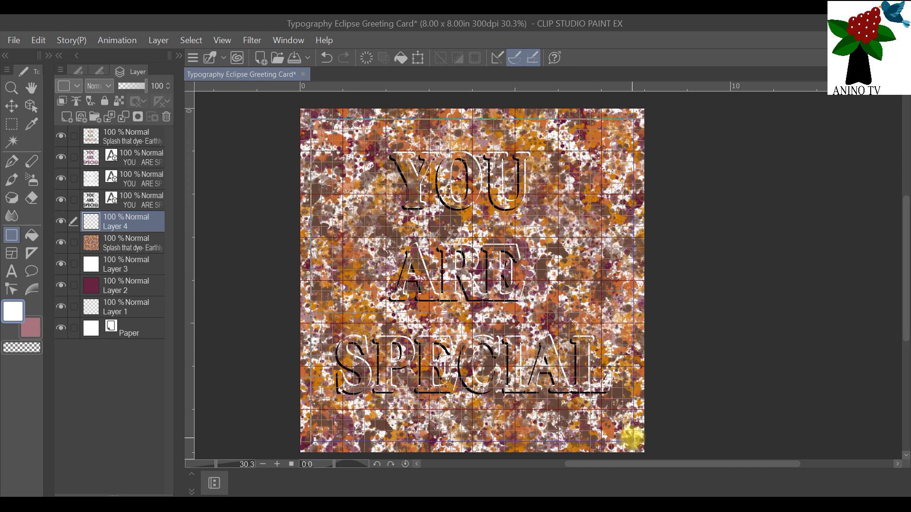
pyautogui.moveTo(631, 439); pyautogui.dragTo(634, 442)
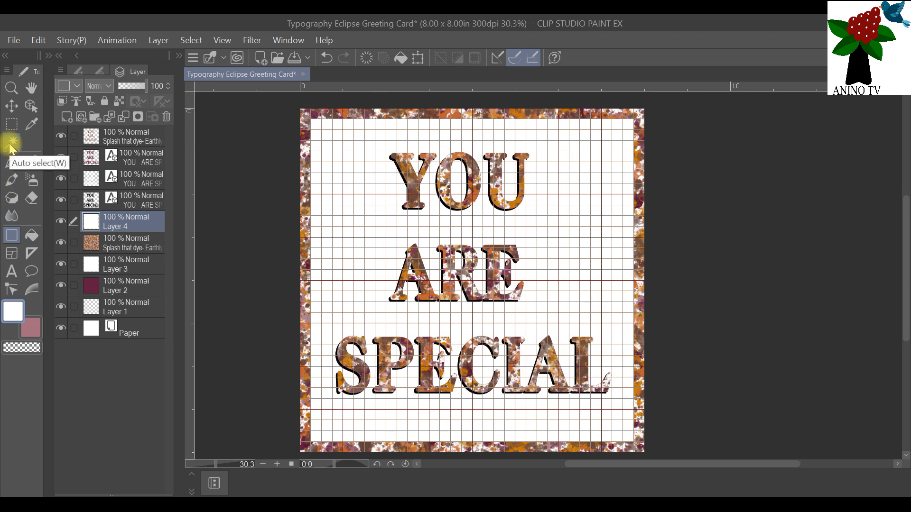
# - Auto-select the area around Layer 4's white square and delete that outer strip from the splash background layer
pyautogui.click(126, 252)
pyautogui.click(12, 144)
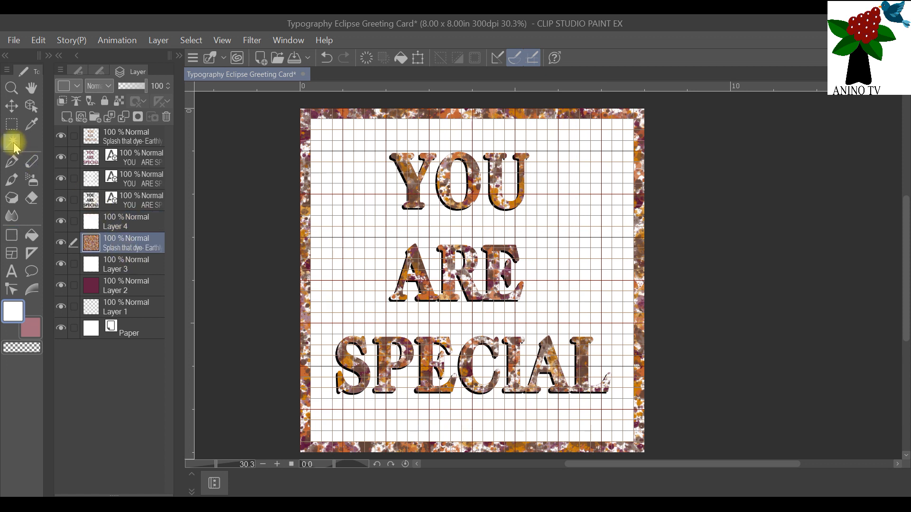
pyautogui.click(114, 225)
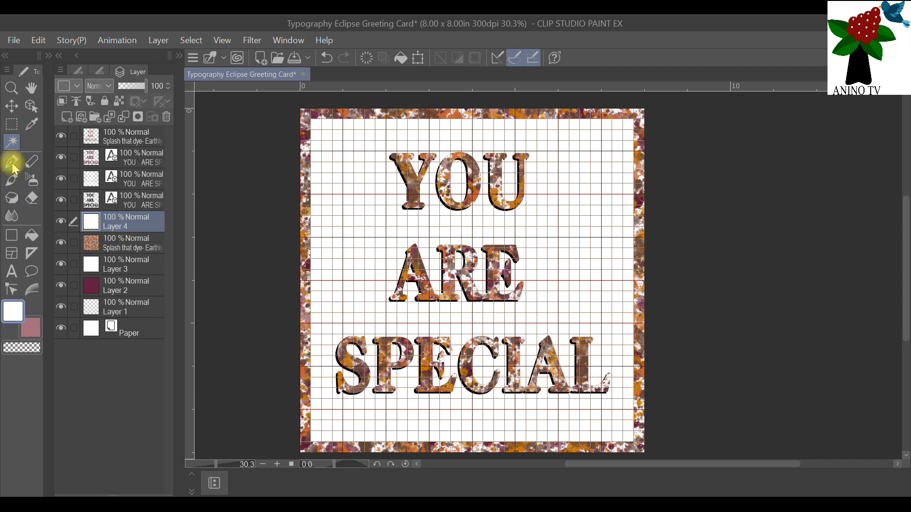
pyautogui.click(11, 235)
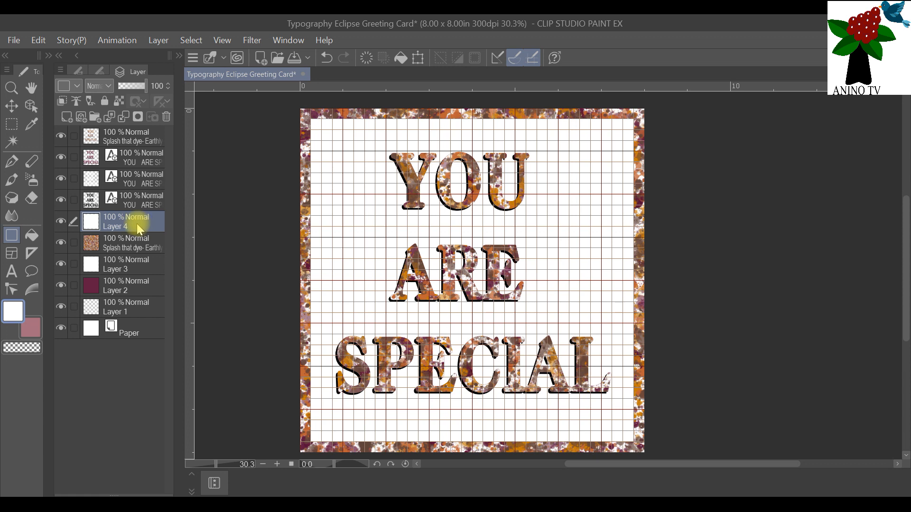
pyautogui.click(12, 142)
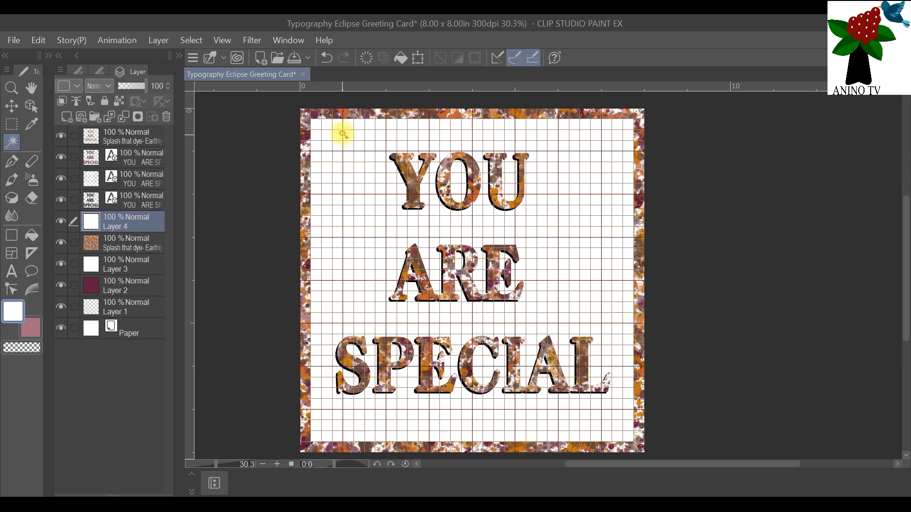
pyautogui.click(334, 114)
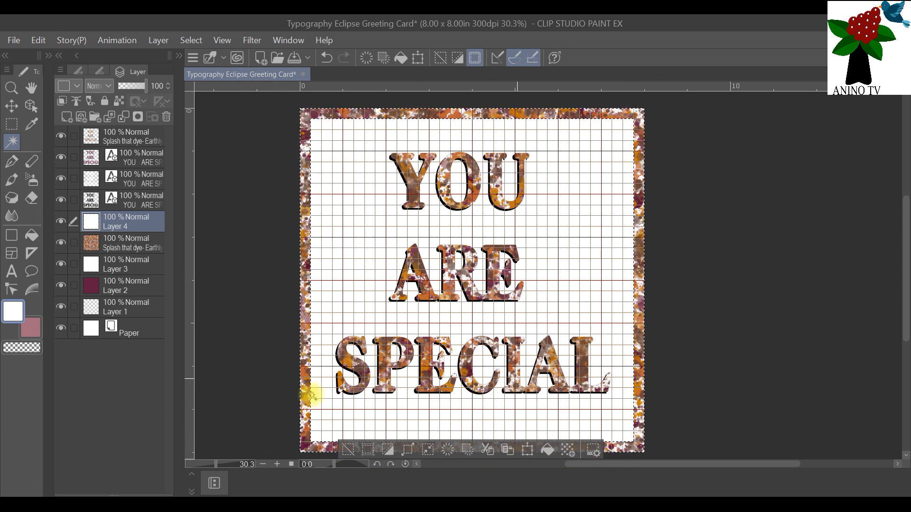
pyautogui.click(123, 249)
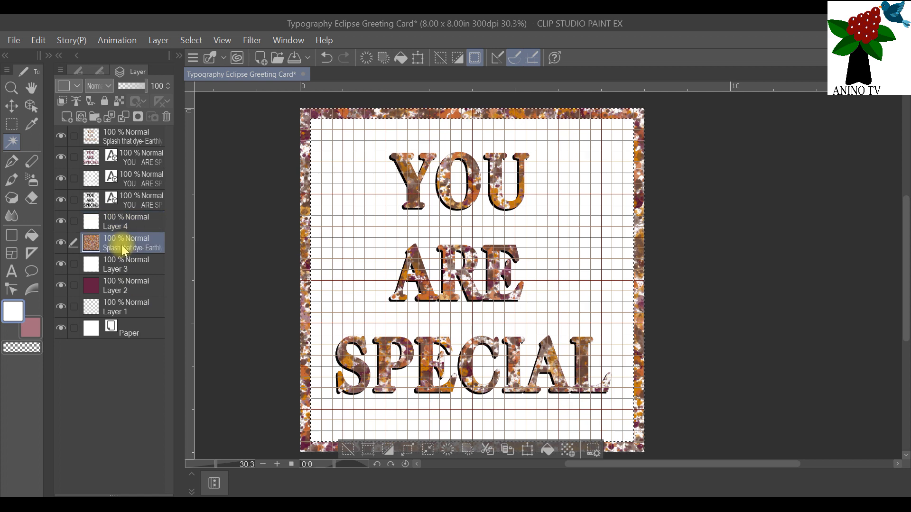
pyautogui.press('Delete')
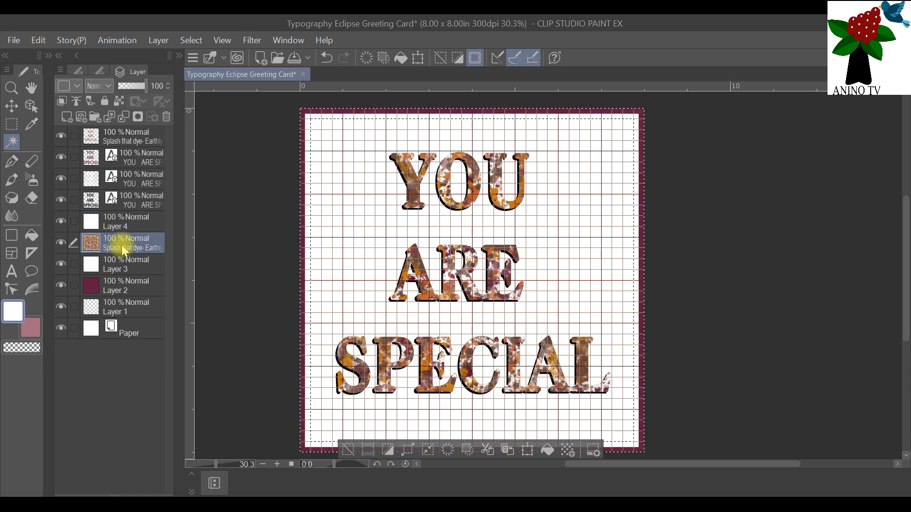
# - Hide the white square on Layer 4 and clear the selection around the canvas border
pyautogui.click(109, 221)
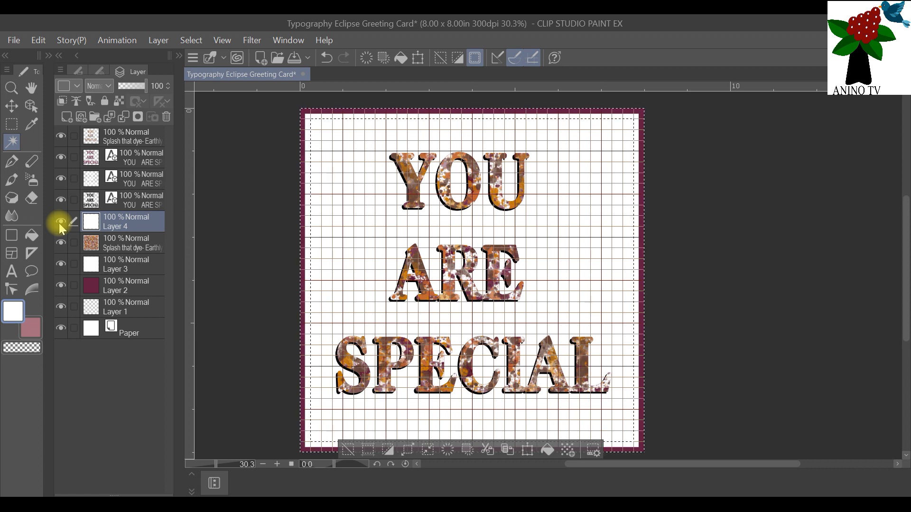
pyautogui.click(62, 221)
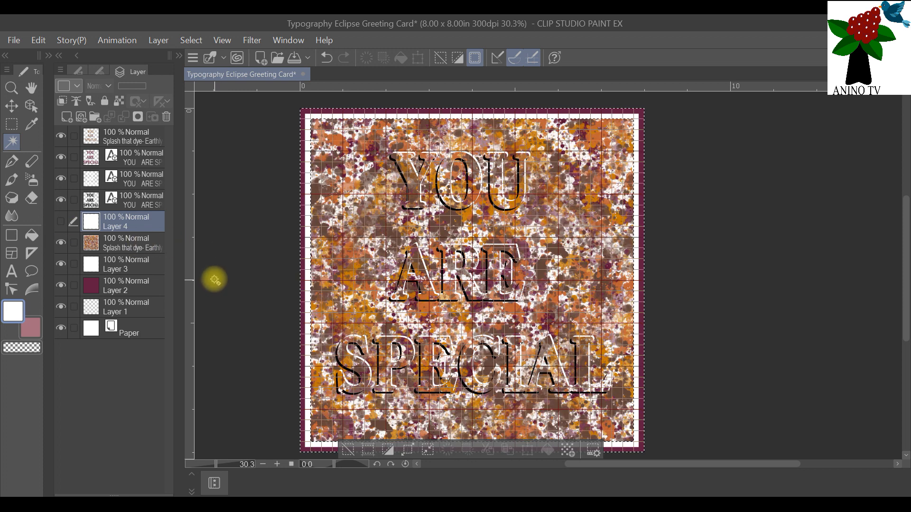
pyautogui.click(191, 40)
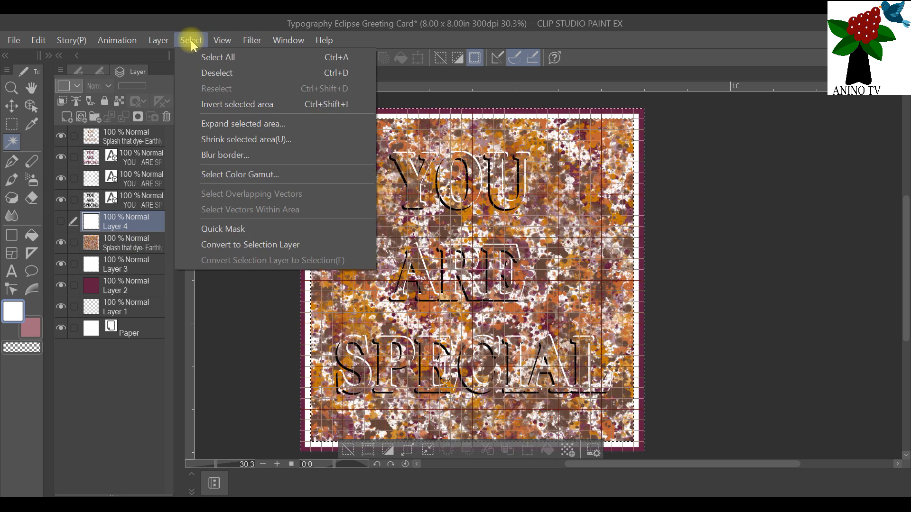
pyautogui.click(216, 74)
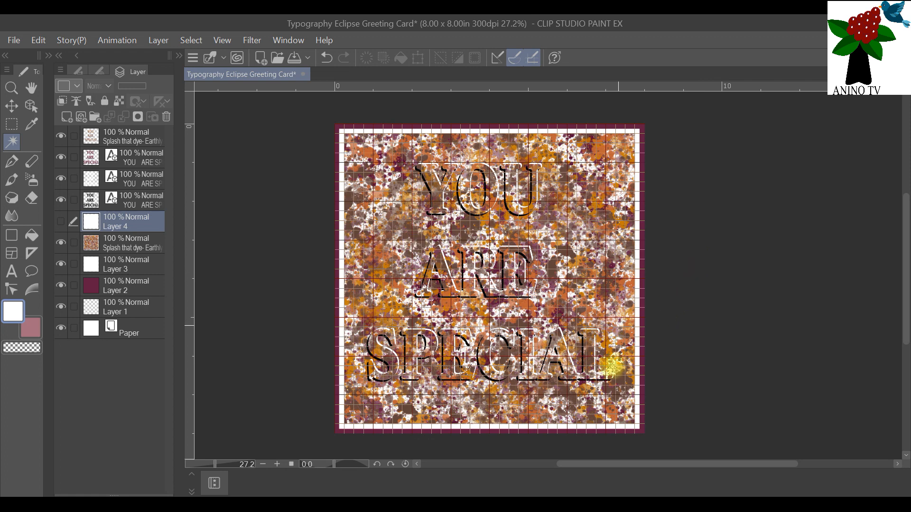
# - Turn off the grid over the canvas and switch to the Move layer tool
pyautogui.click(230, 39)
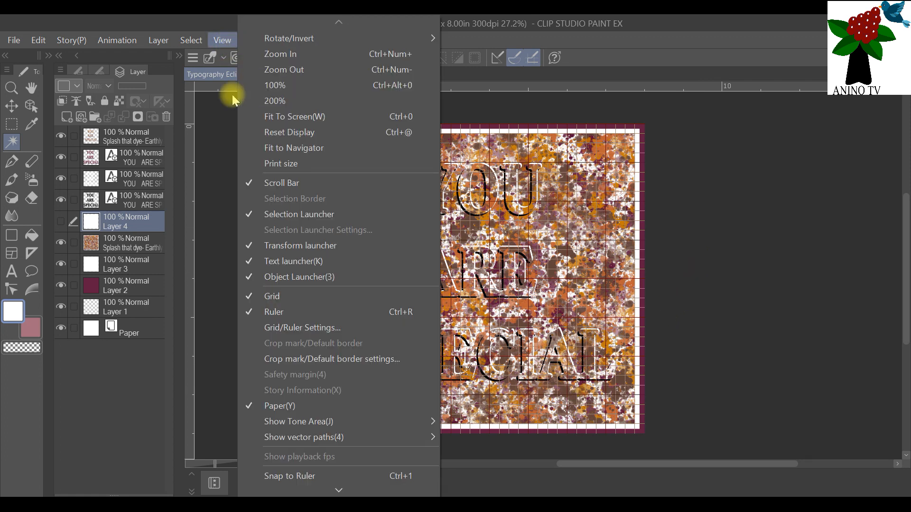
pyautogui.click(275, 298)
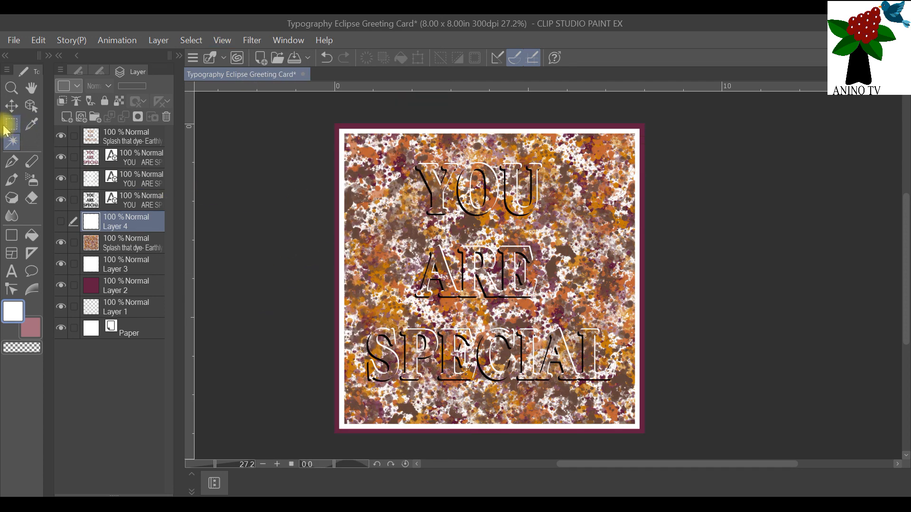
pyautogui.click(12, 106)
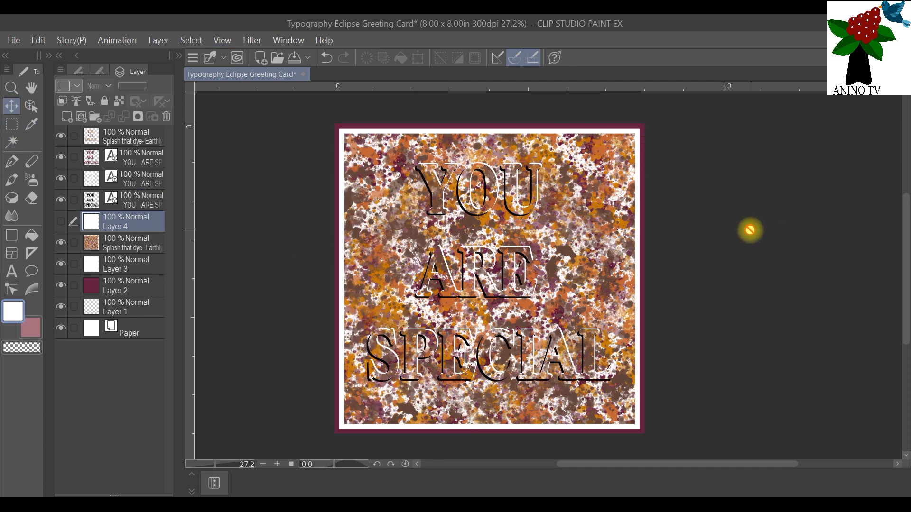
pyautogui.scroll(1, 740, 234)
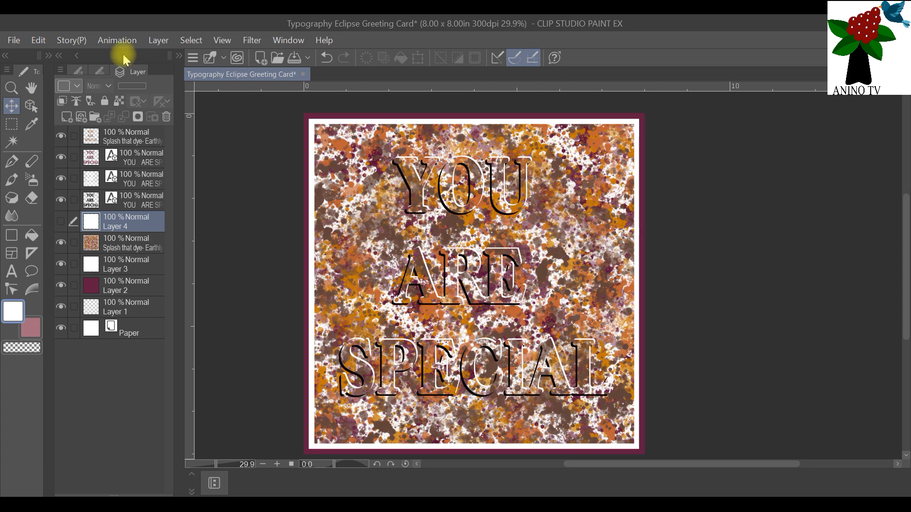
# - Save the card in CLIP STUDIO FORMAT under the name "Typography Eclipse Greeting Card"
pyautogui.click(12, 43)
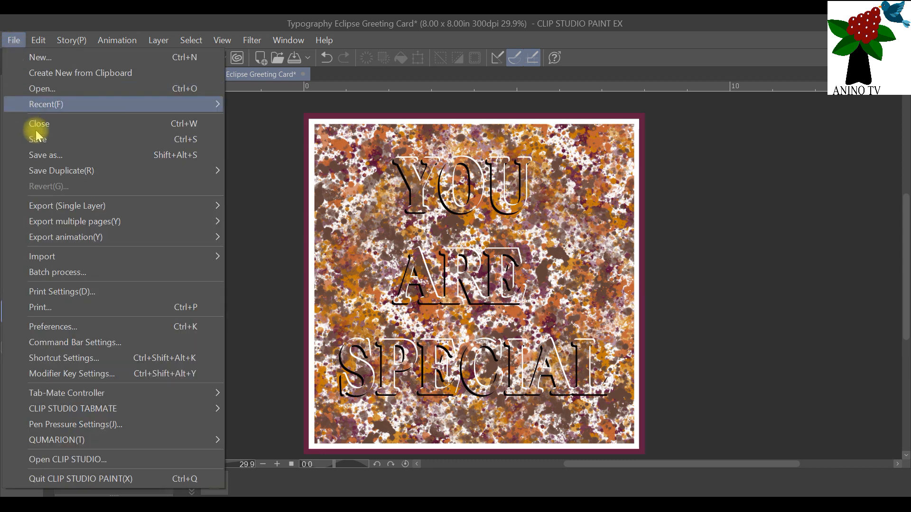
pyautogui.click(47, 155)
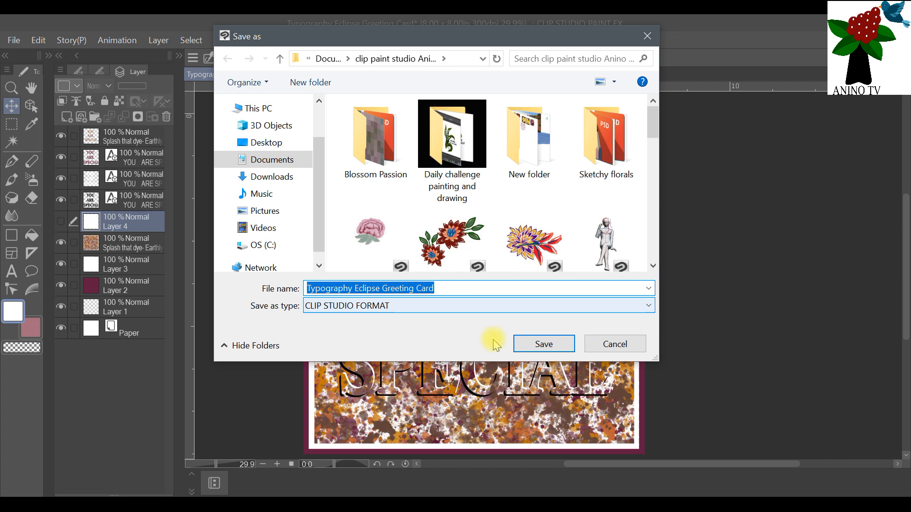
pyautogui.click(548, 344)
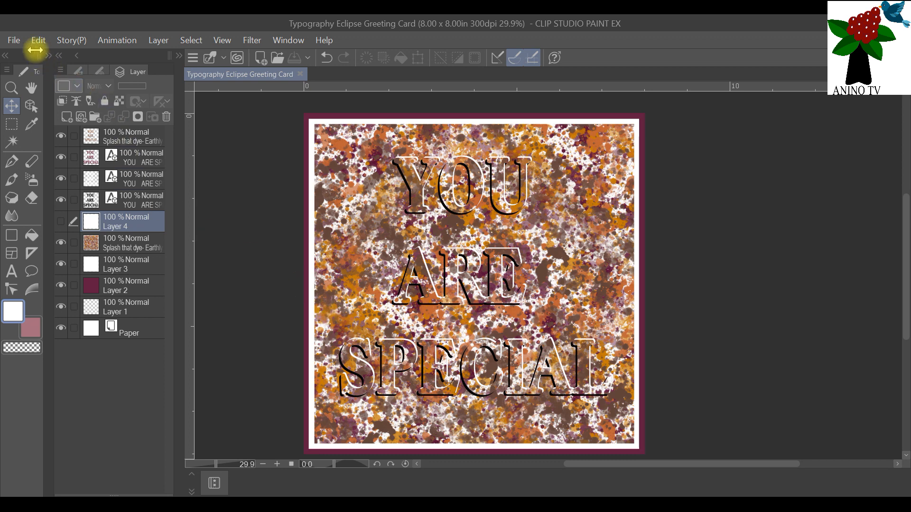
# - Save the card as a Photoshop Document named "Typography Eclipse Greeting Card", accepting rasterization of incompatible layers
pyautogui.click(16, 41)
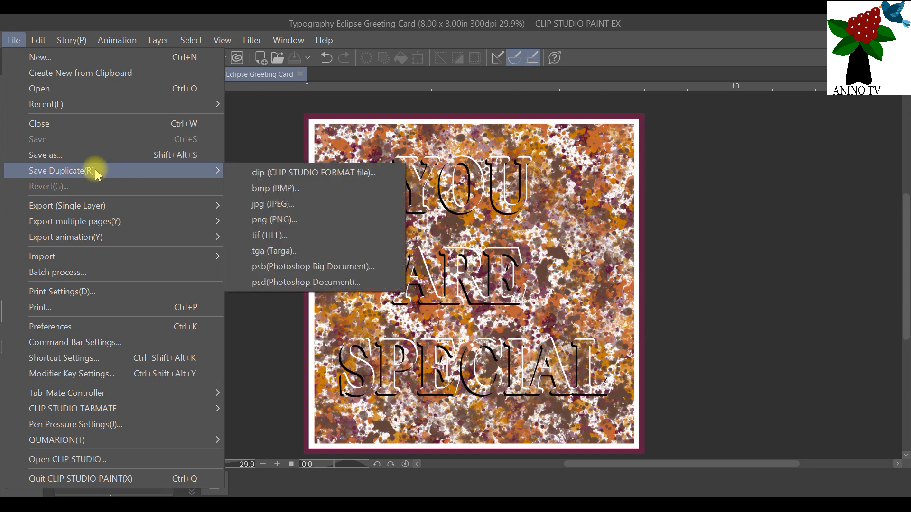
pyautogui.click(99, 155)
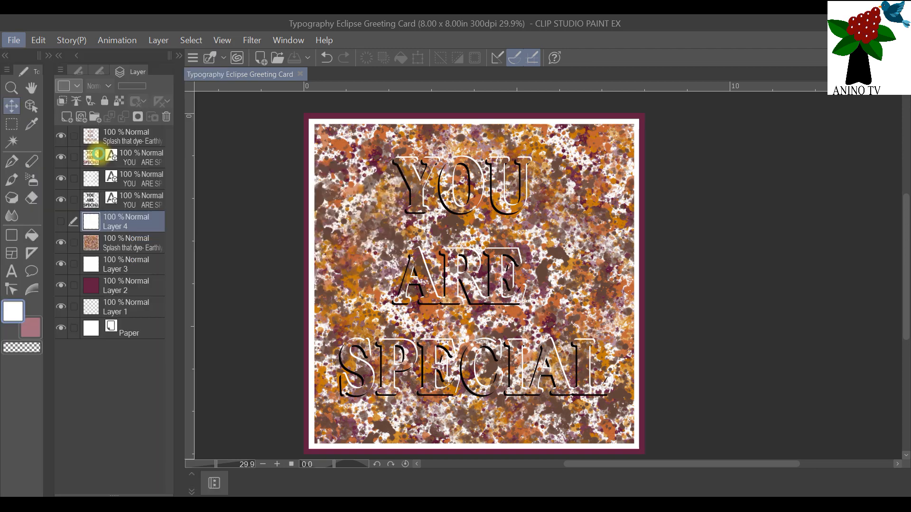
pyautogui.click(437, 309)
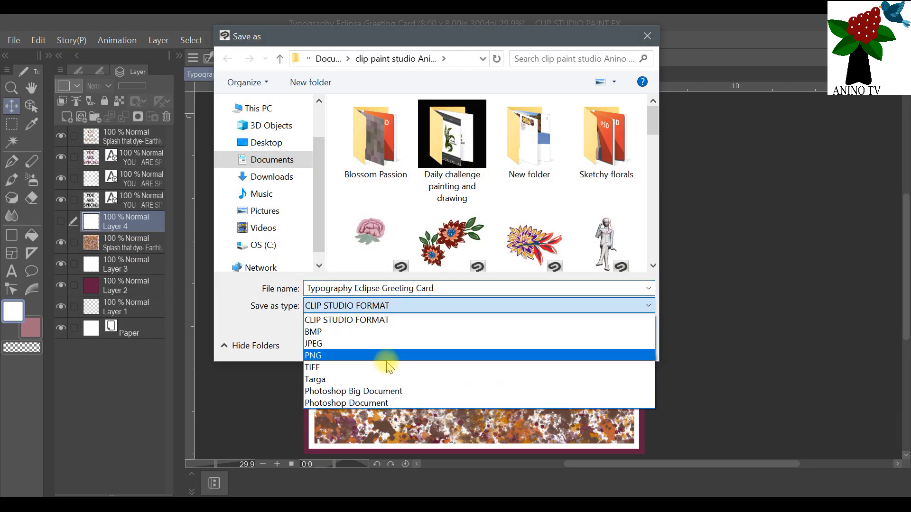
pyautogui.click(384, 404)
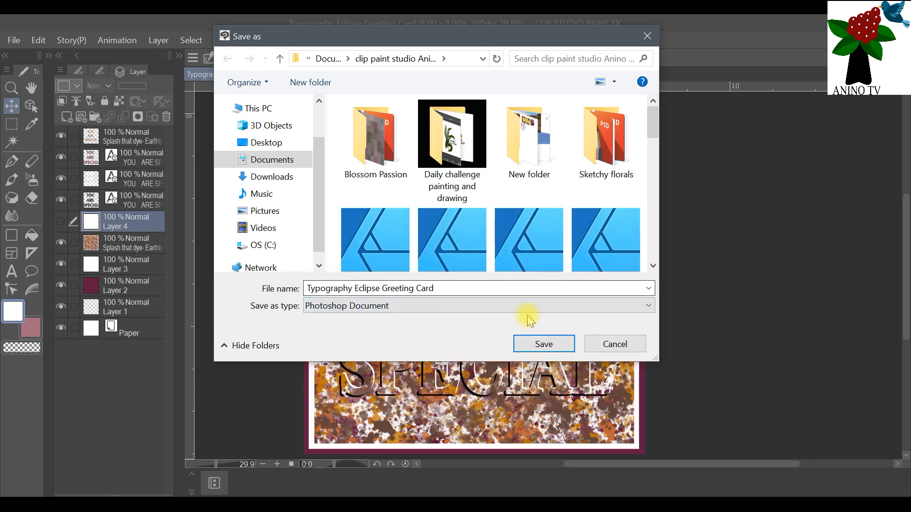
pyautogui.click(529, 340)
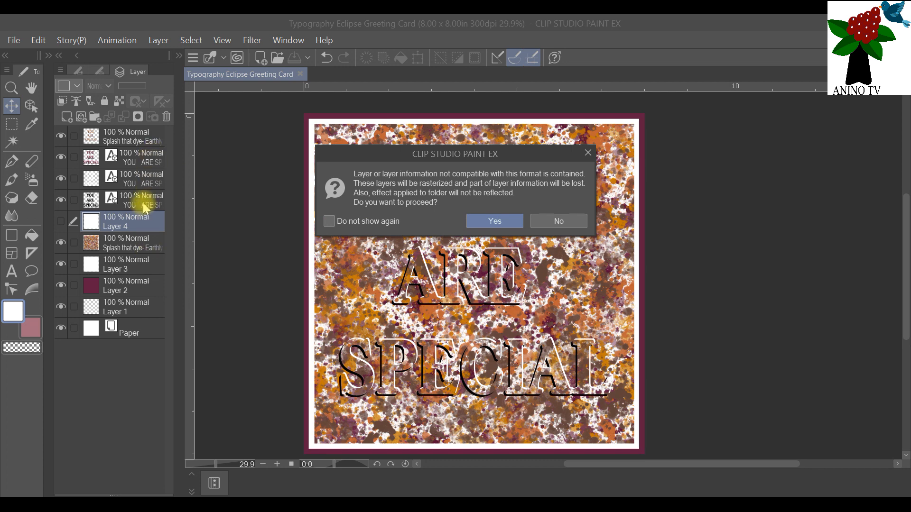
pyautogui.click(481, 221)
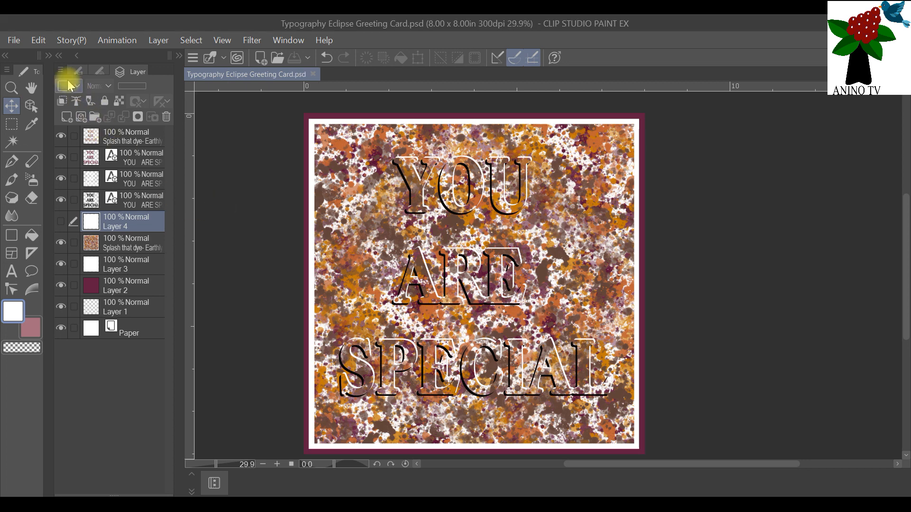
# - Export the card as a single-layer JPEG named "Typography Eclipse Greeting Card" at quality 100 and 100% scale, accepting the export preview
pyautogui.click(20, 41)
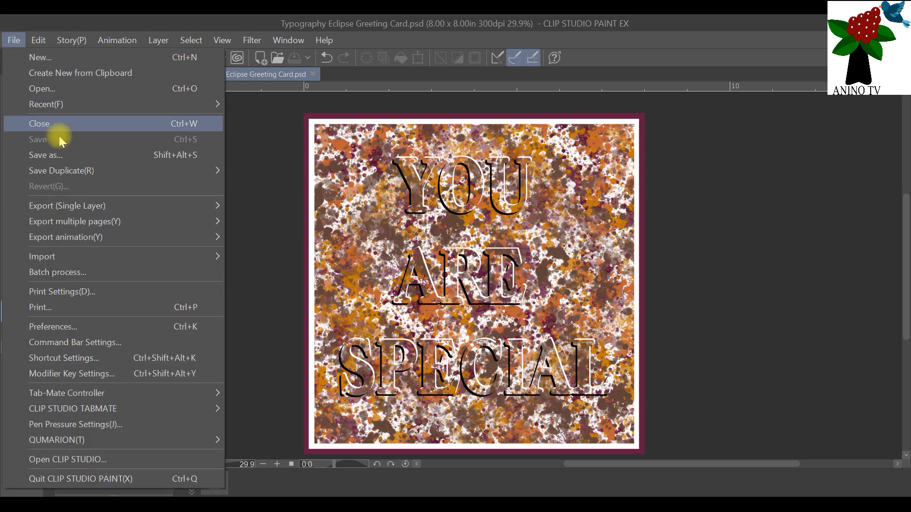
pyautogui.moveTo(81, 207)
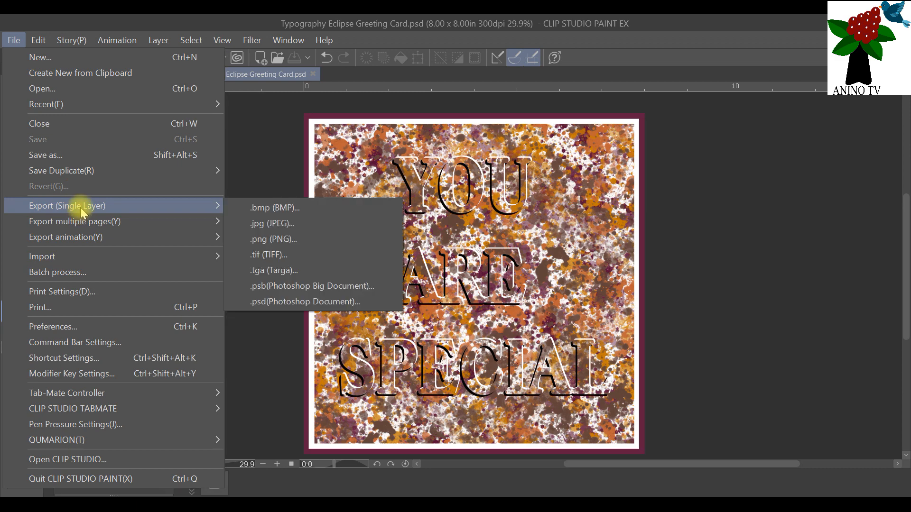
pyautogui.click(272, 225)
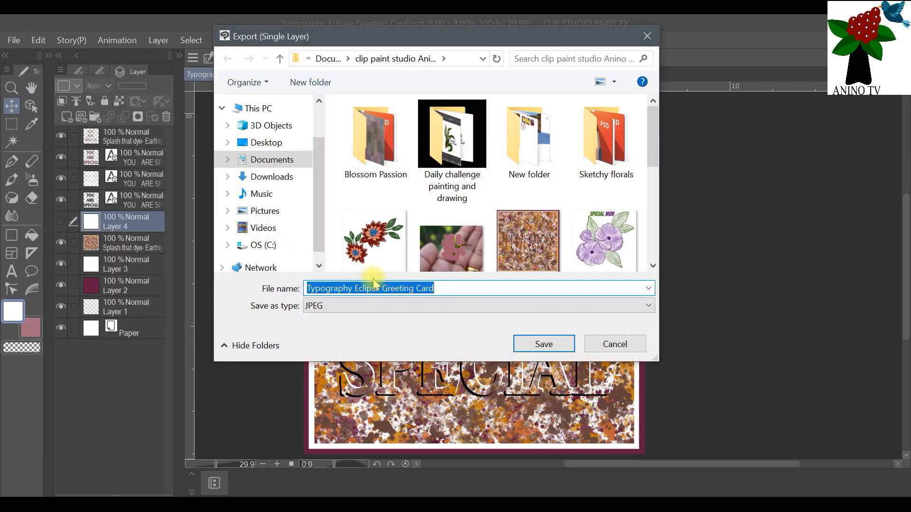
pyautogui.click(378, 306)
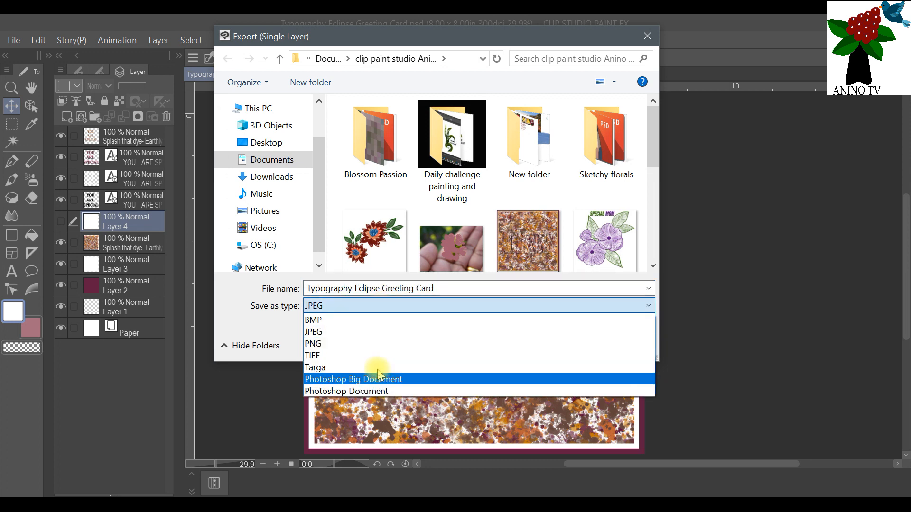
pyautogui.click(398, 305)
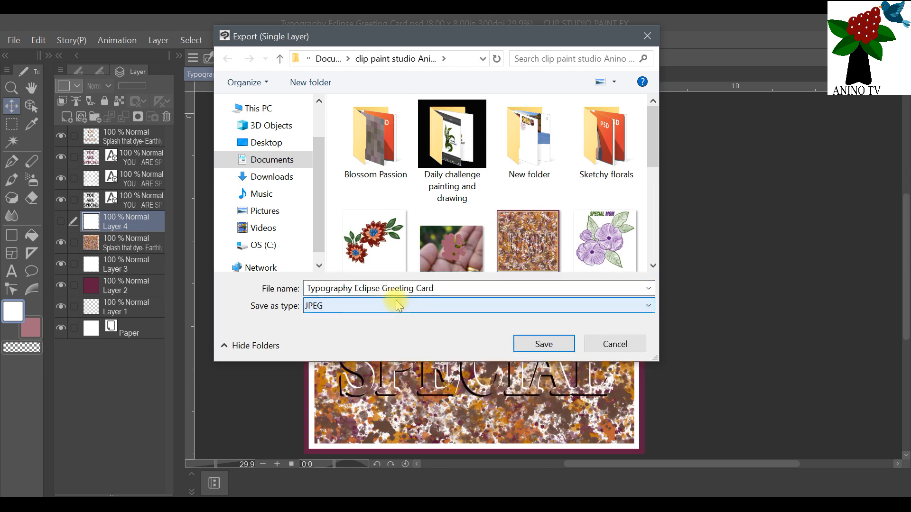
pyautogui.click(537, 344)
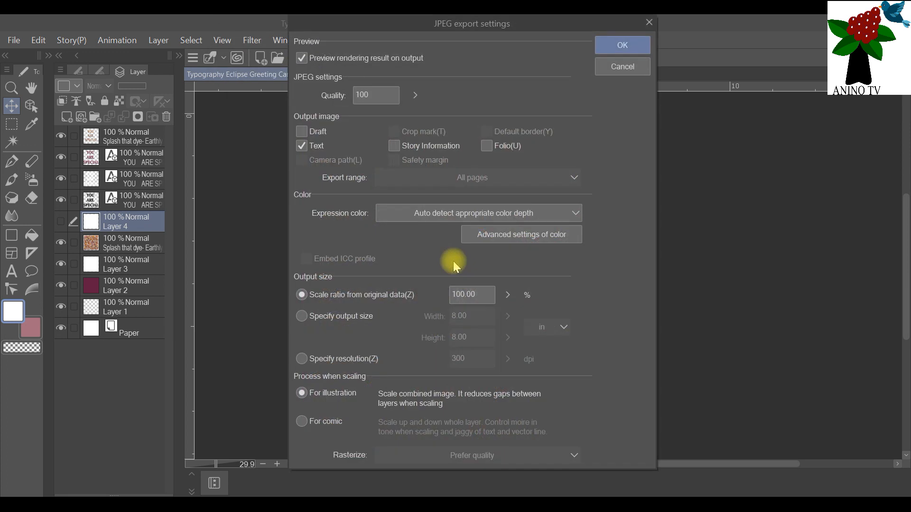
pyautogui.click(621, 46)
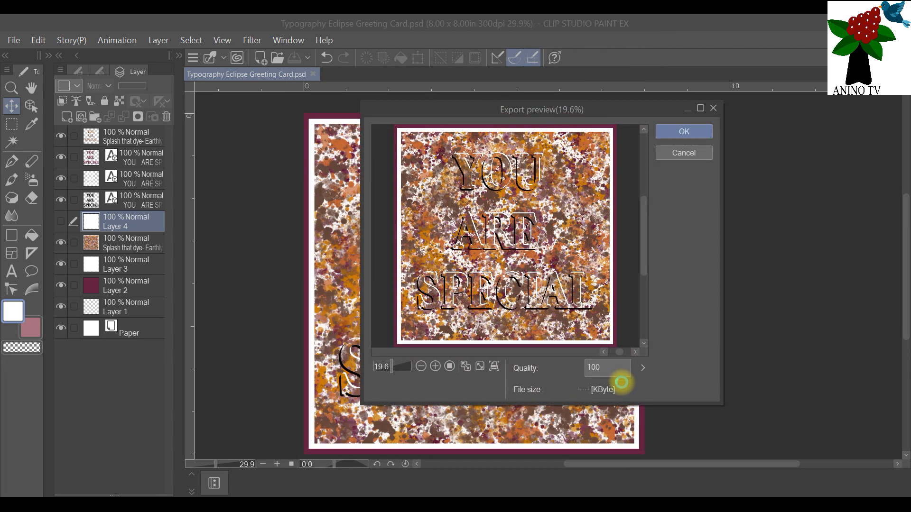
pyautogui.click(643, 368)
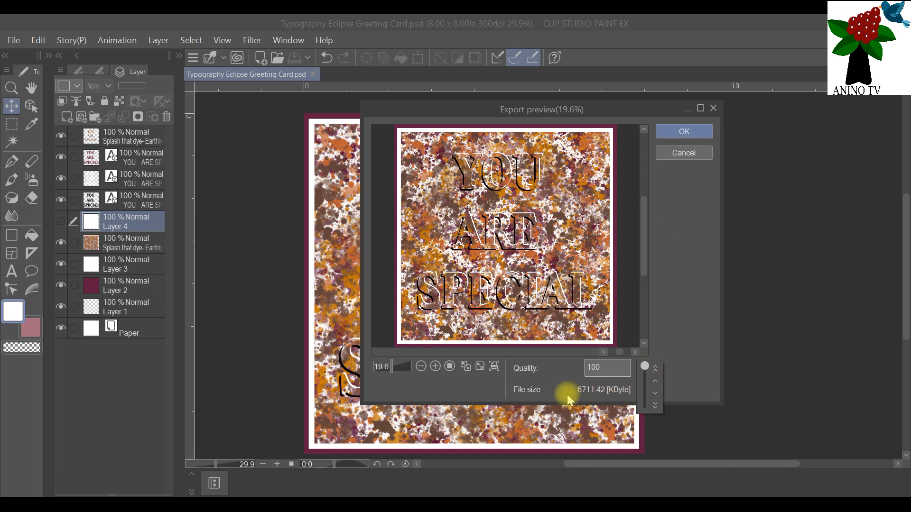
pyautogui.click(700, 129)
pyautogui.click(695, 129)
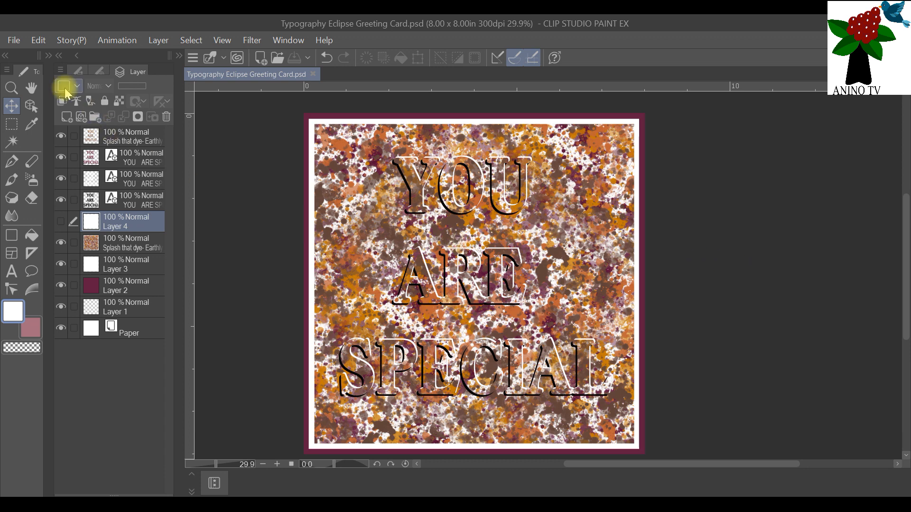
# - Examine the card's dimensions and the available dpi options in the Change Image Resolution settings, and close them without applying anything
pyautogui.click(16, 41)
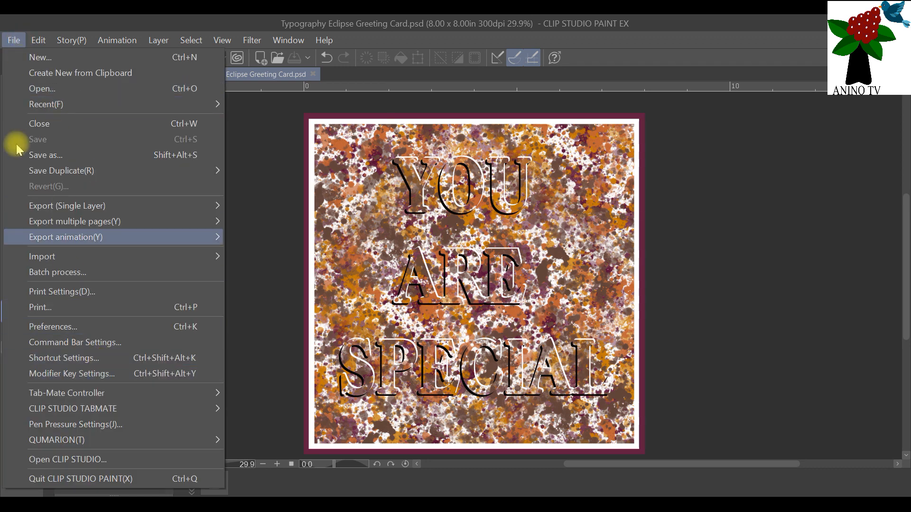
pyautogui.moveTo(48, 38)
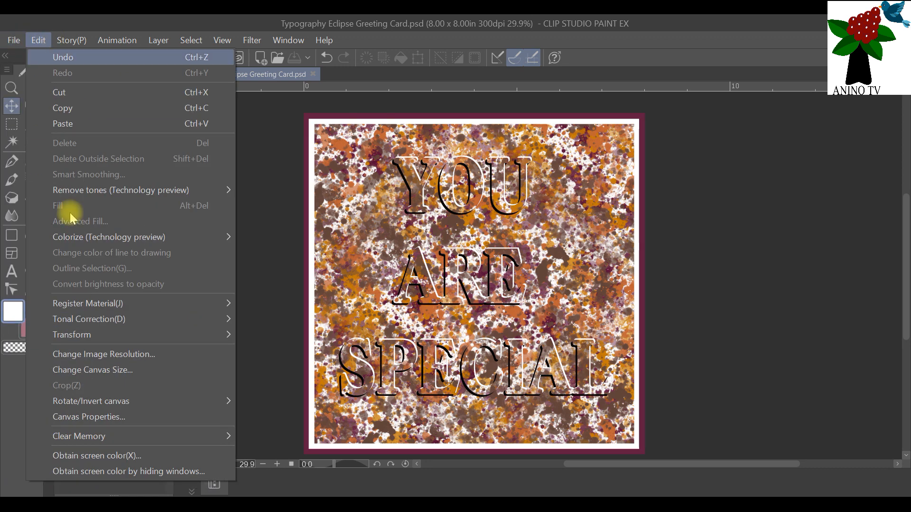
pyautogui.click(108, 357)
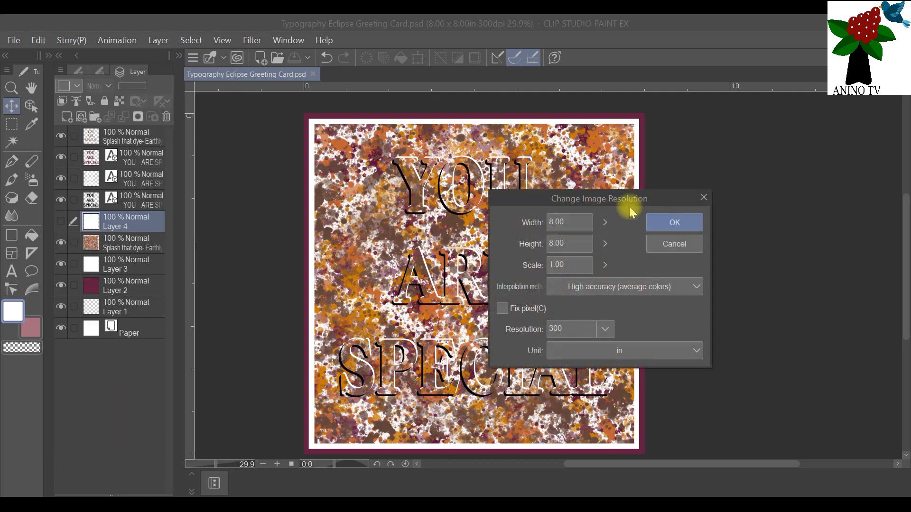
pyautogui.moveTo(608, 200); pyautogui.dragTo(324, 170)
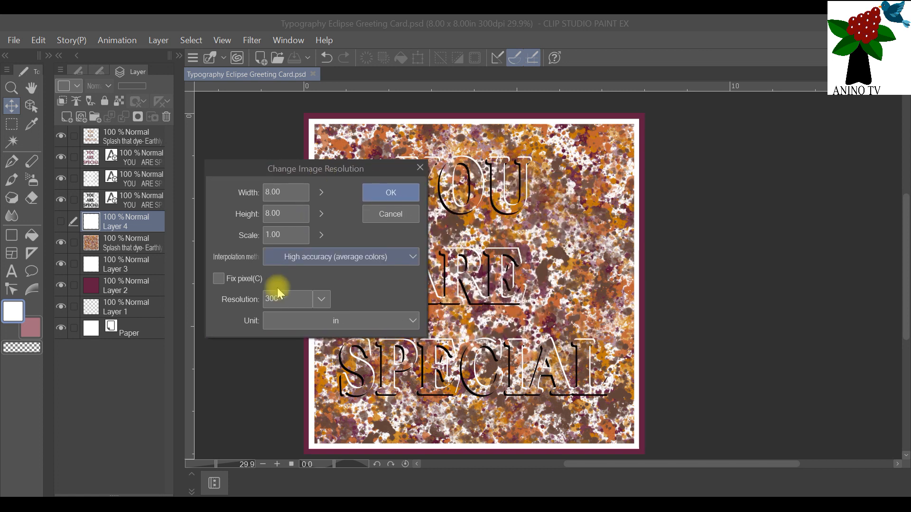
pyautogui.click(320, 300)
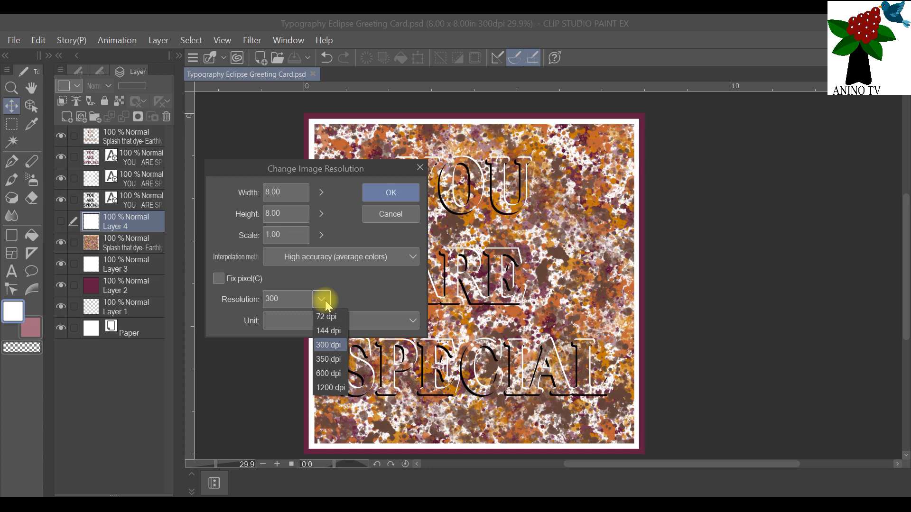
pyautogui.click(422, 169)
pyautogui.click(422, 168)
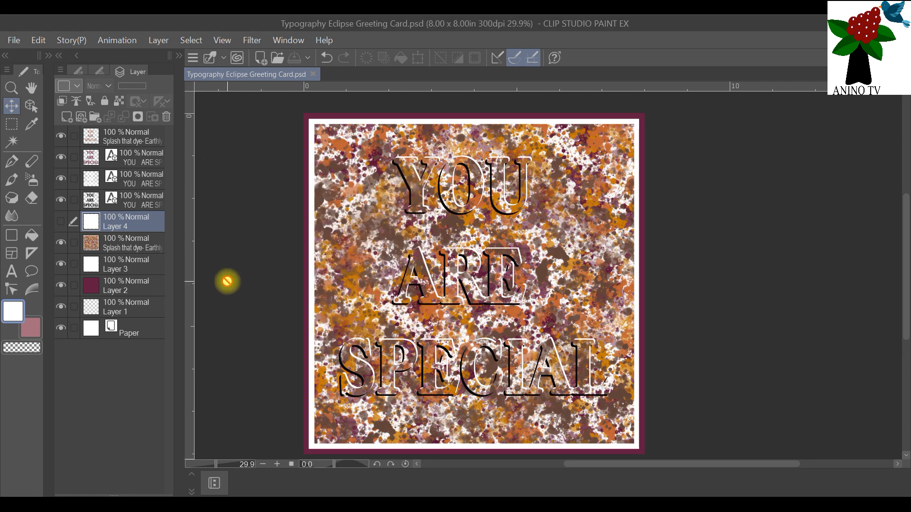